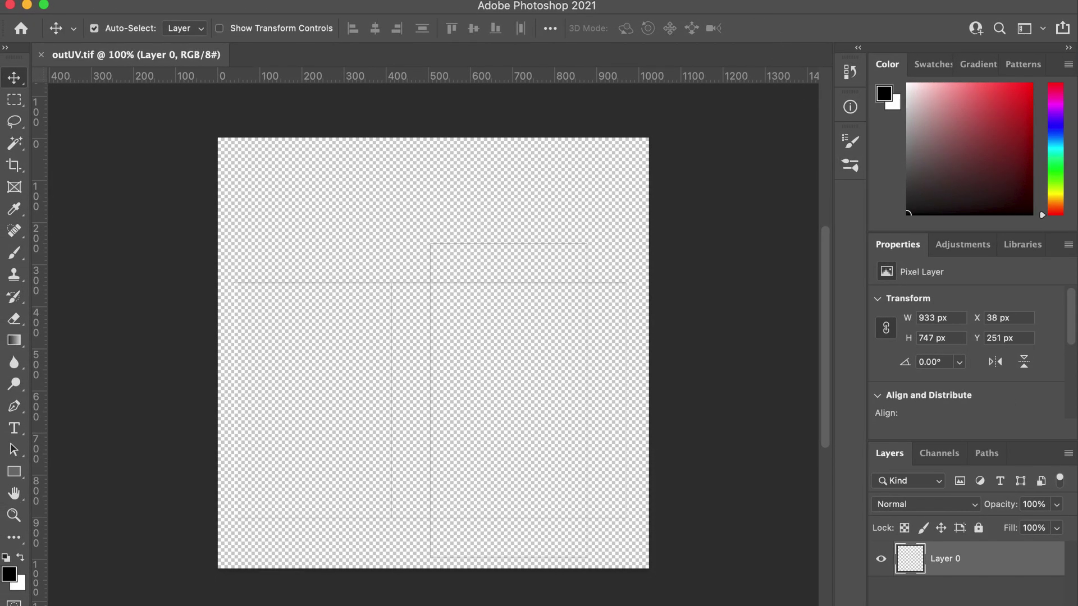
# Step: Switch to the Chrome browser and search Google for "cereal box texture"
pyautogui.moveTo(1077, 605); pyautogui.dragTo(1065, 604)
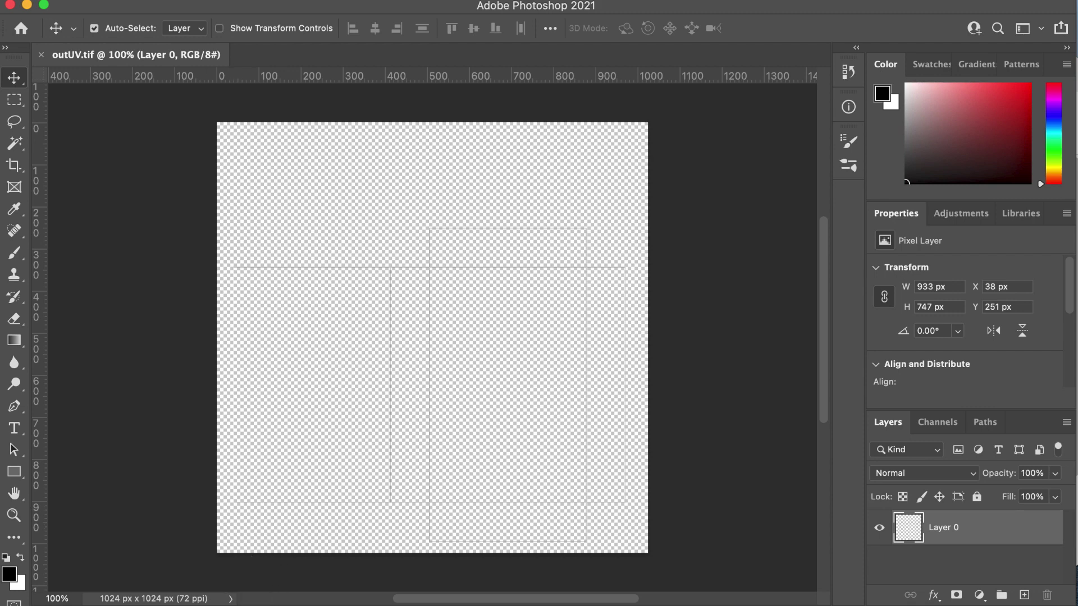
pyautogui.press('super+Tab')
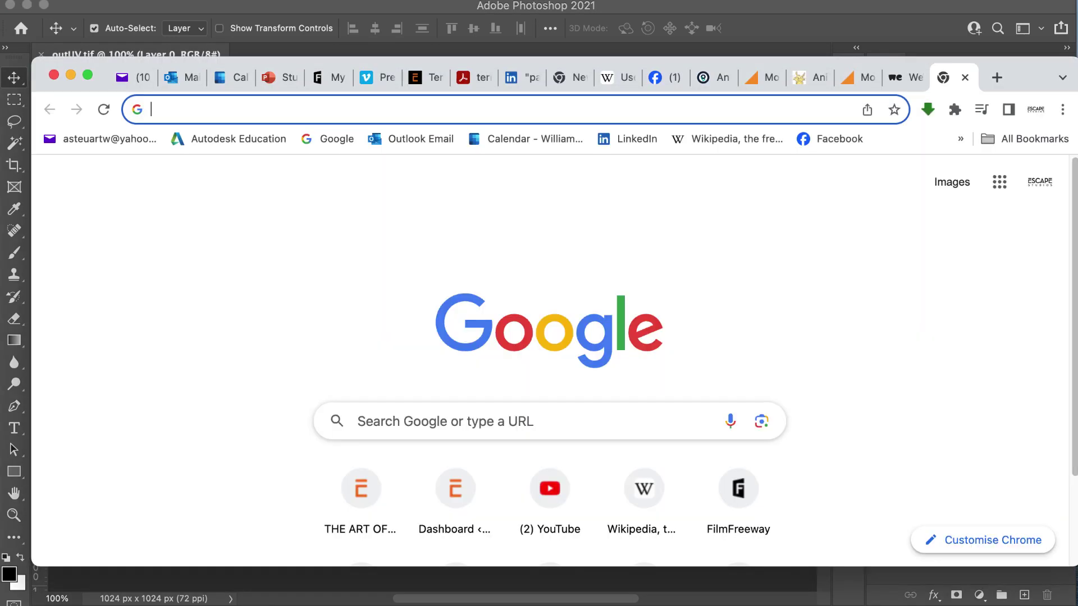
pyautogui.click(433, 424)
pyautogui.write('cereal')
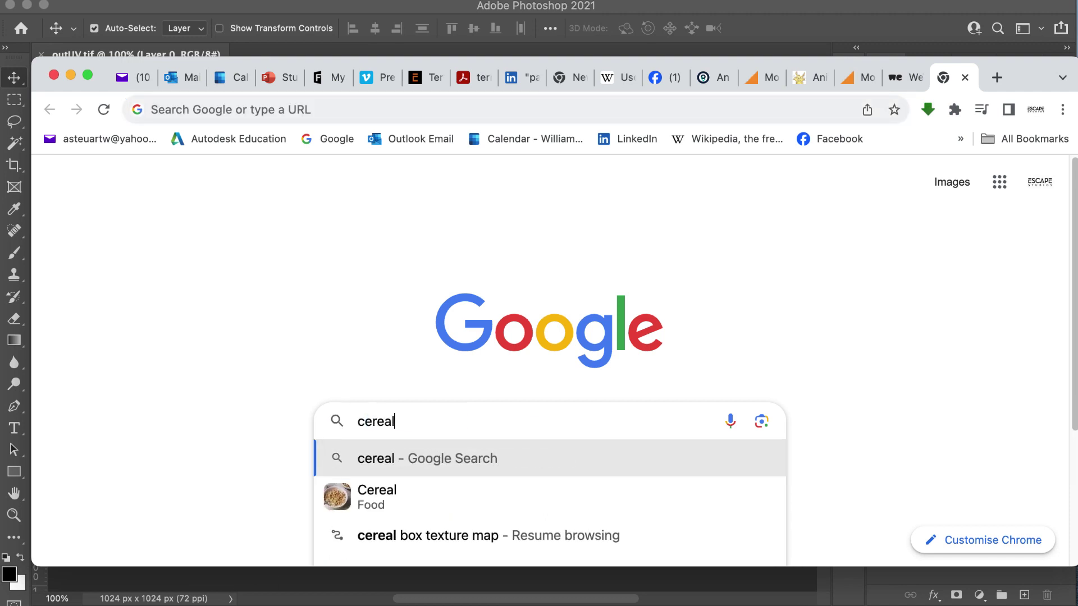
pyautogui.write(' box tecture')
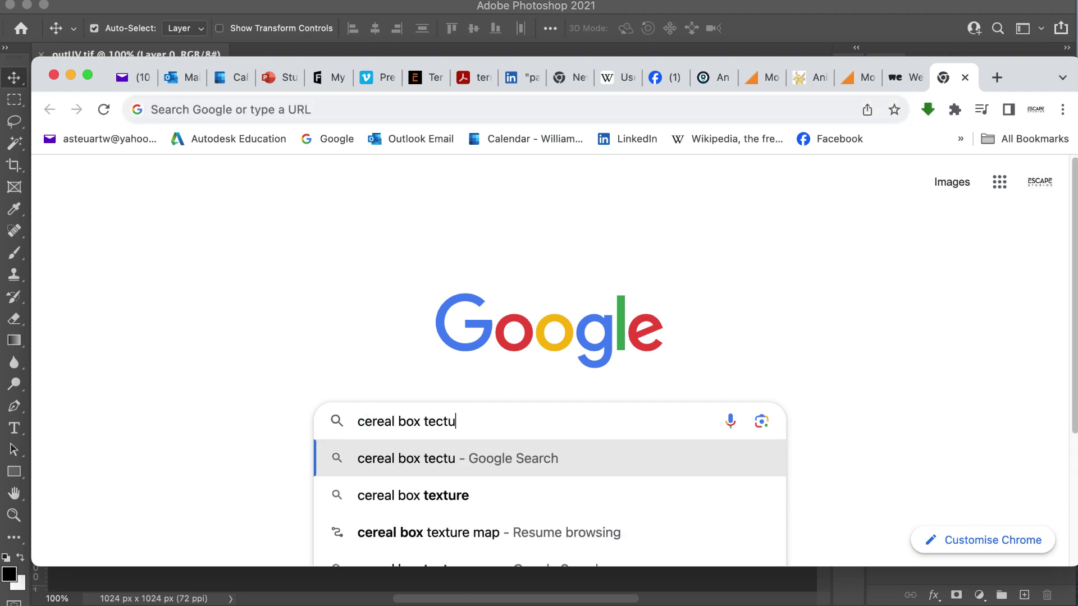
pyautogui.press('Return')
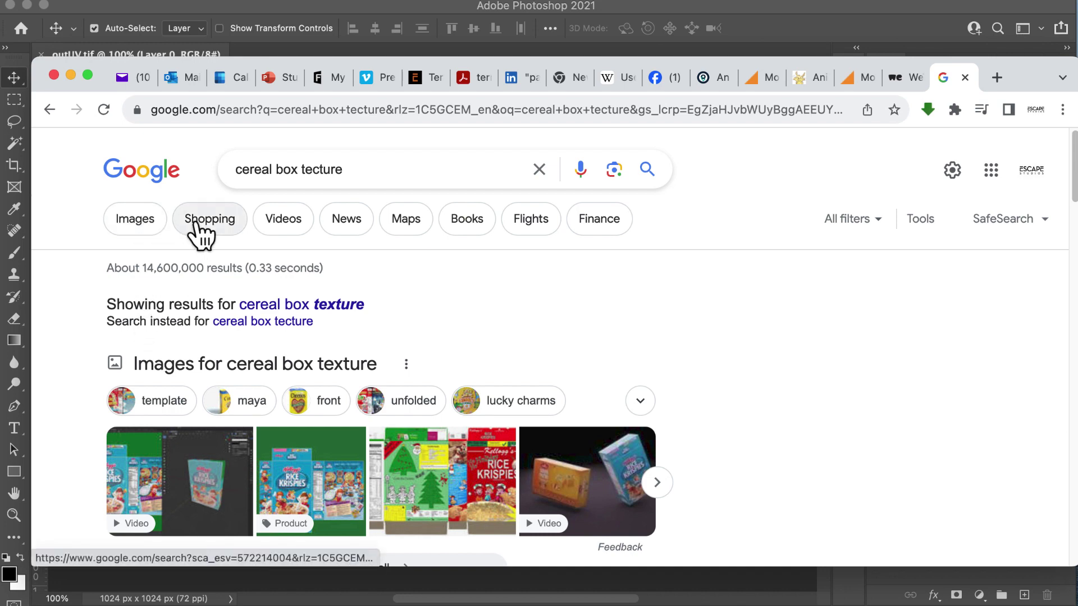
# Step: Show the image results and open the full TurboSquid preview of the Apple Cinnamon Cheerios box texture
pyautogui.moveTo(1073, 164); pyautogui.dragTo(1073, 191)
pyautogui.scroll(3, 1034, 206)
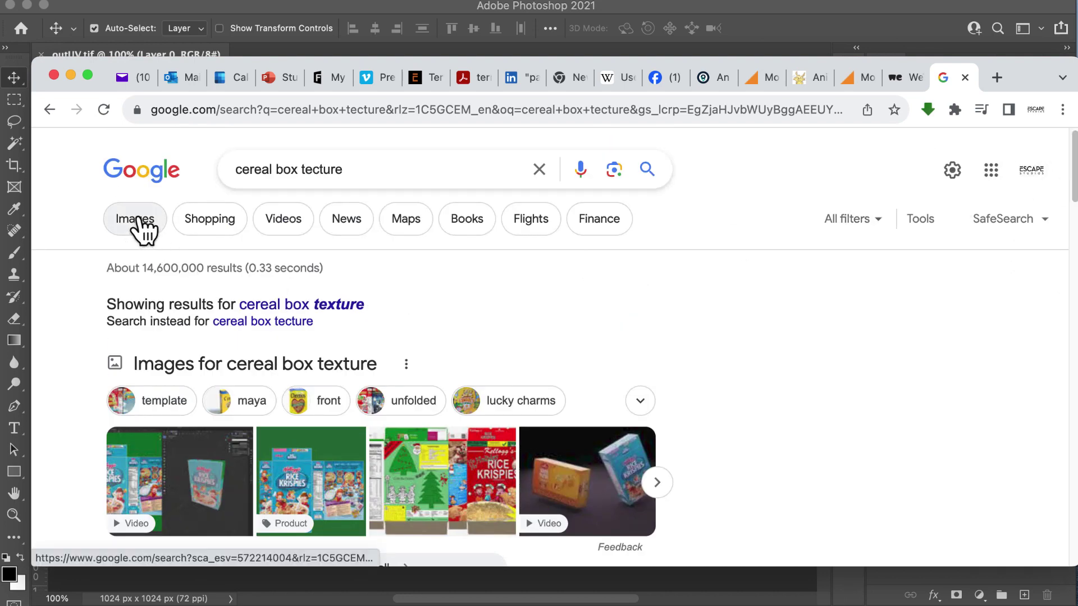
pyautogui.click(140, 224)
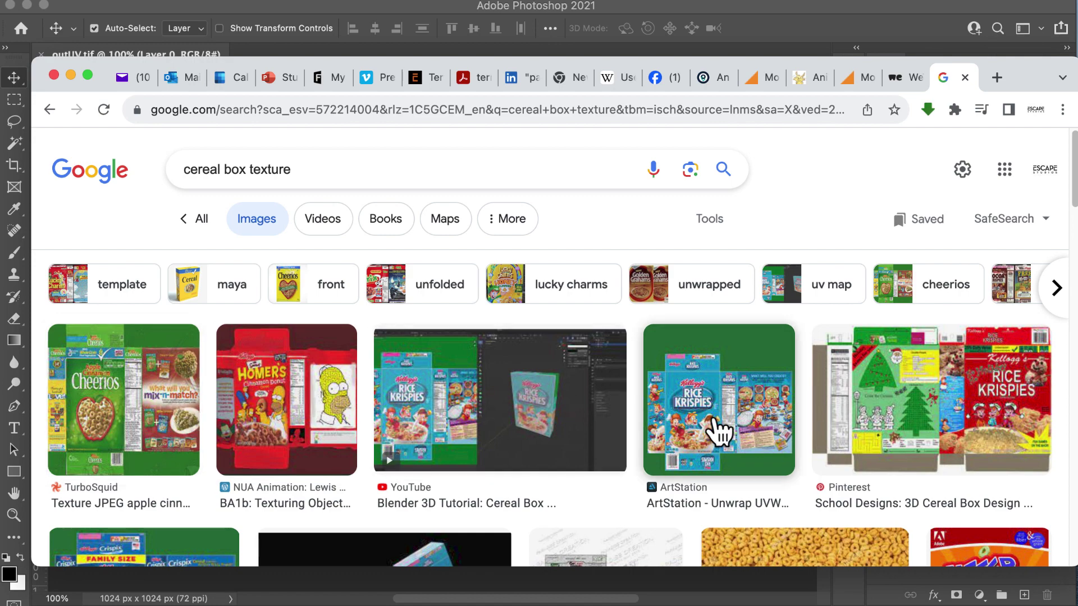
pyautogui.moveTo(1073, 184)
pyautogui.mouseDown()
pyautogui.moveTo(1073, 223)
pyautogui.moveTo(1071, 201)
pyautogui.mouseUp()
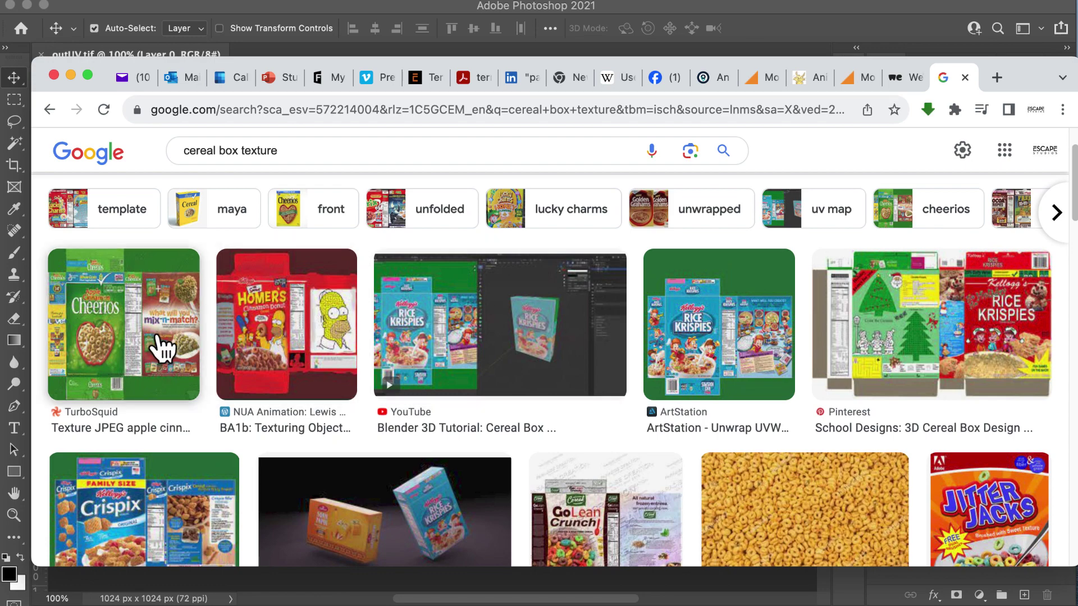
pyautogui.moveTo(163, 348); pyautogui.dragTo(221, 356)
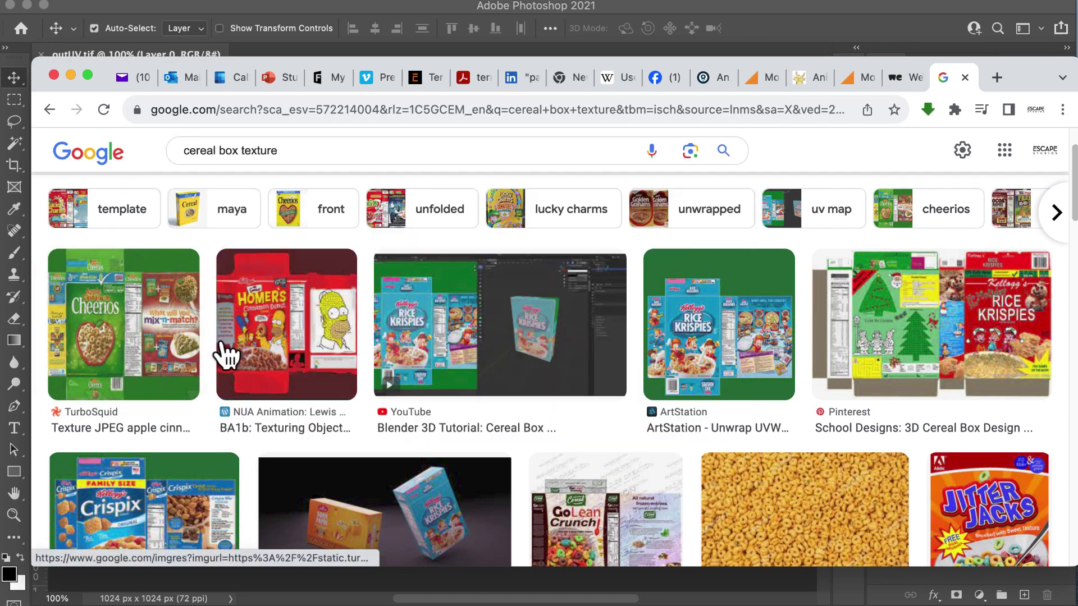
pyautogui.click(177, 375)
pyautogui.click(847, 326)
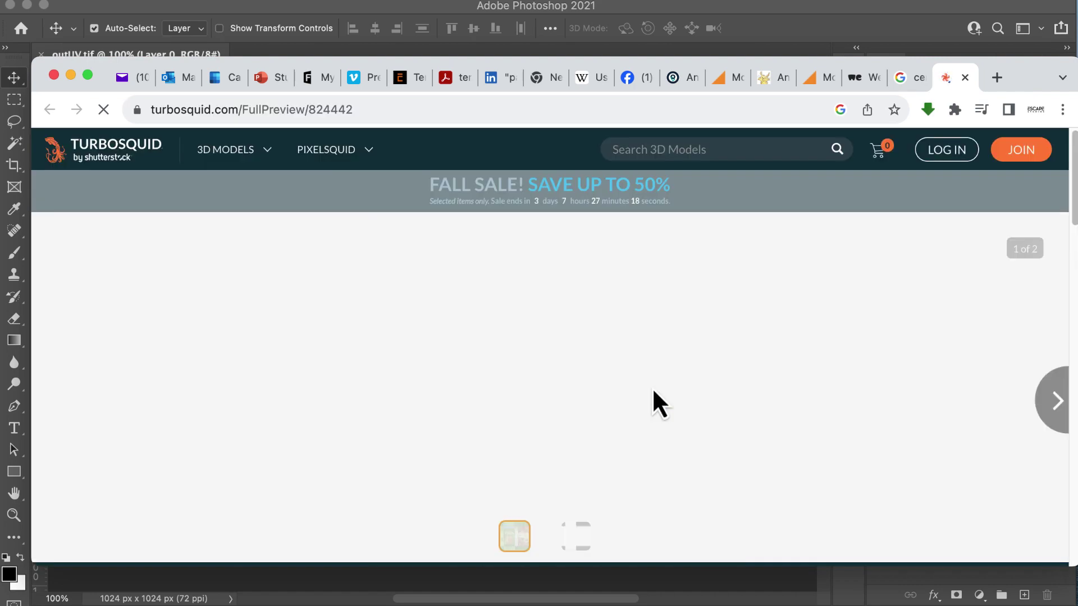
# Step: Save the Cheerios texture image to the Desktop as cerealBox.jpg
pyautogui.rightClick(658, 384)
pyautogui.click(685, 416)
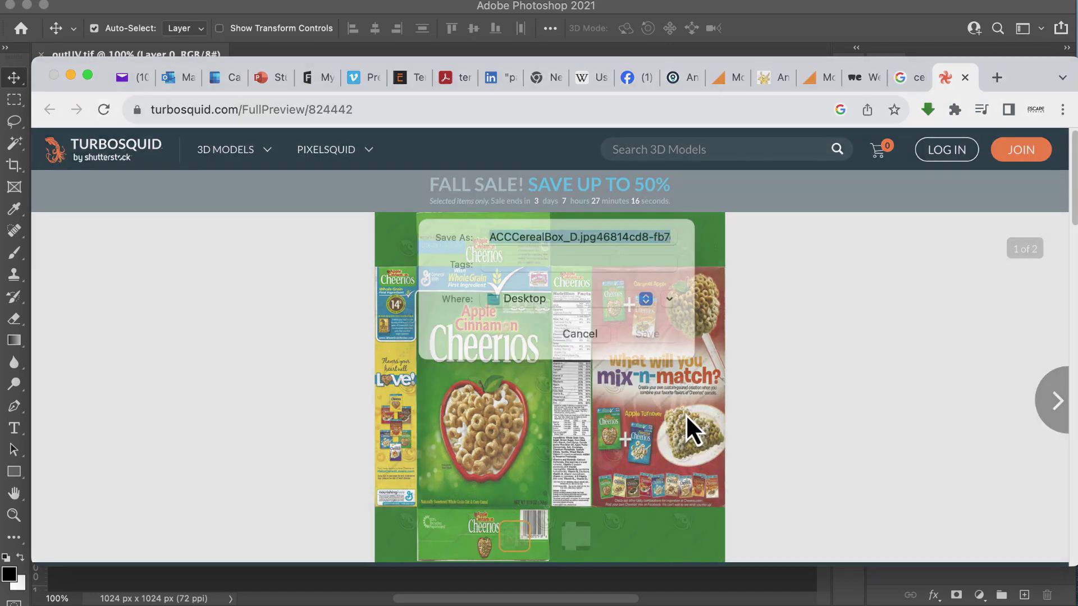
pyautogui.write('cerealBox.jpg')
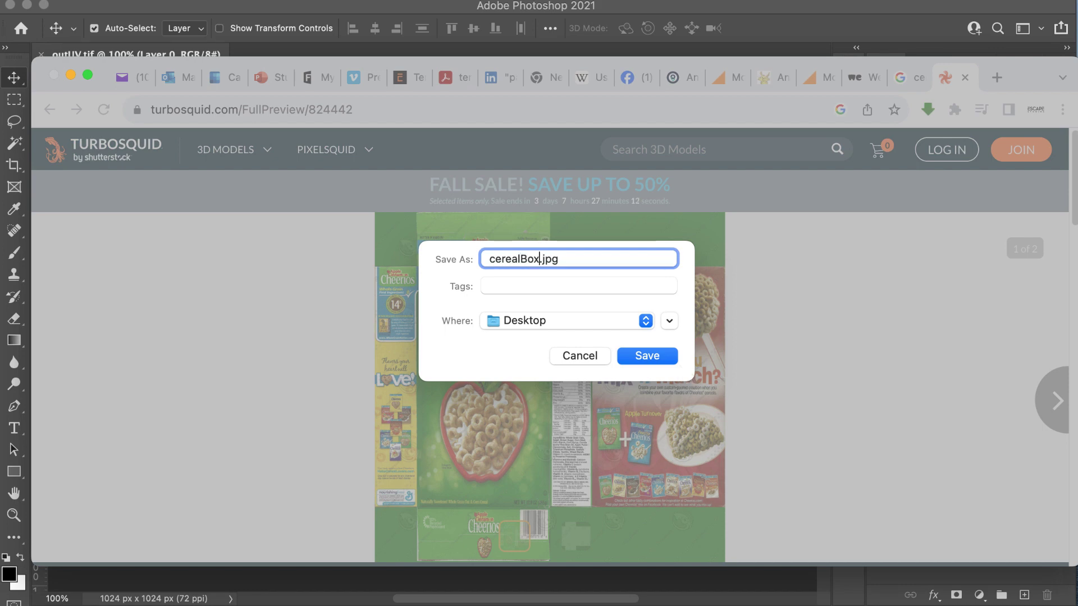
pyautogui.press('Return')
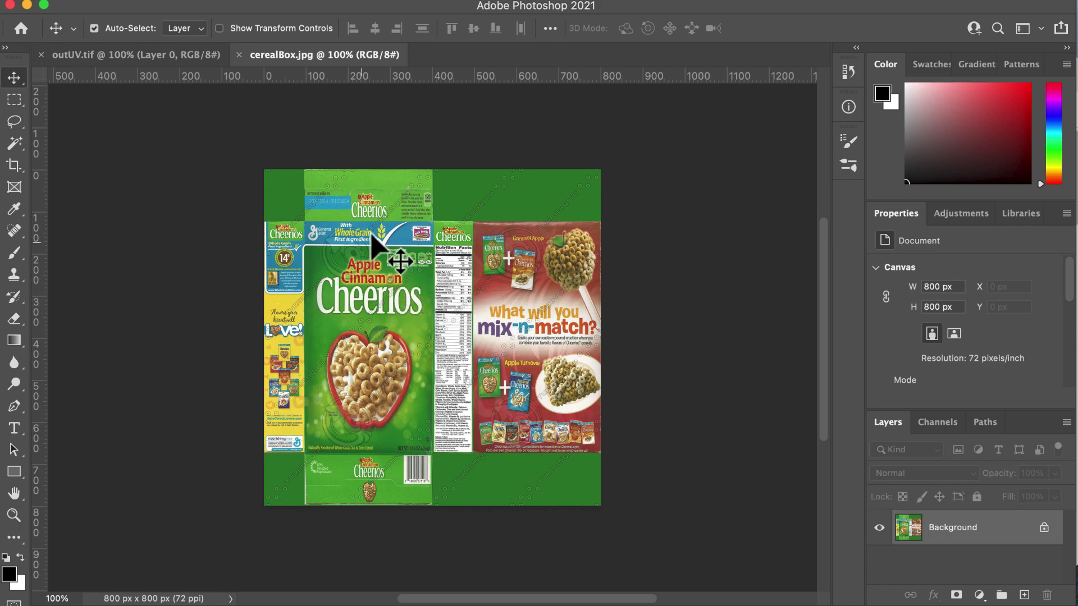
# Step: Compare the cereal box artwork in cerealBox.jpg with the UV layout in outUV.tif
pyautogui.click(184, 54)
pyautogui.click(312, 54)
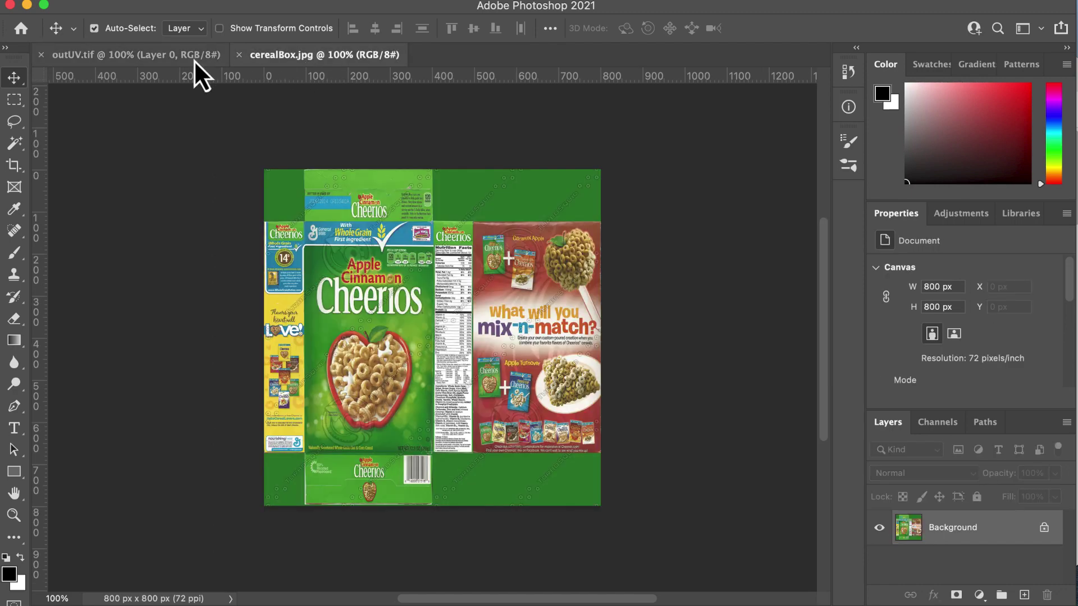
pyautogui.click(183, 53)
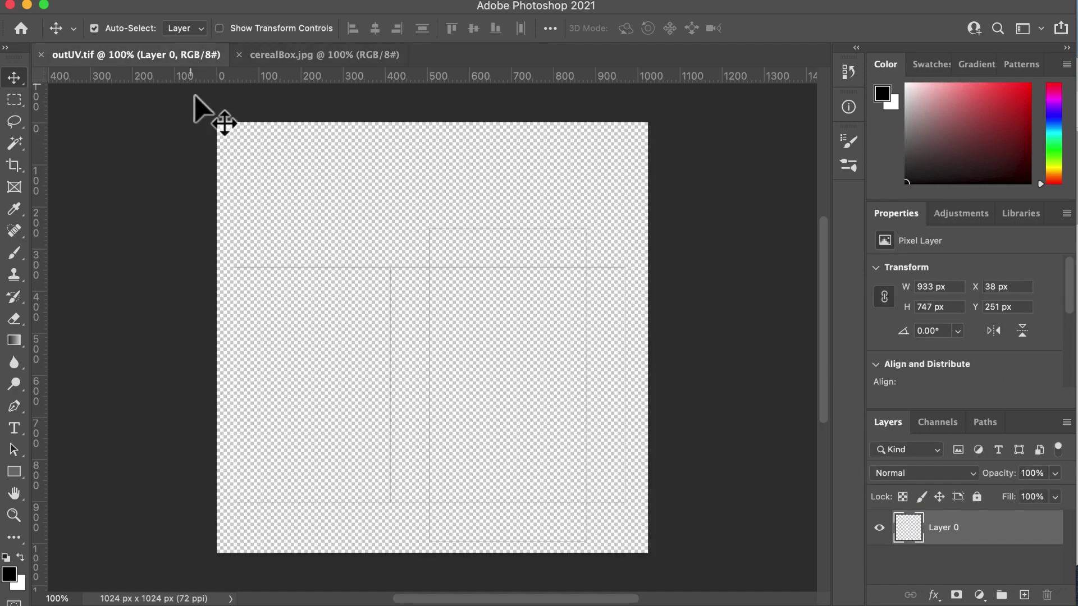
pyautogui.click(351, 55)
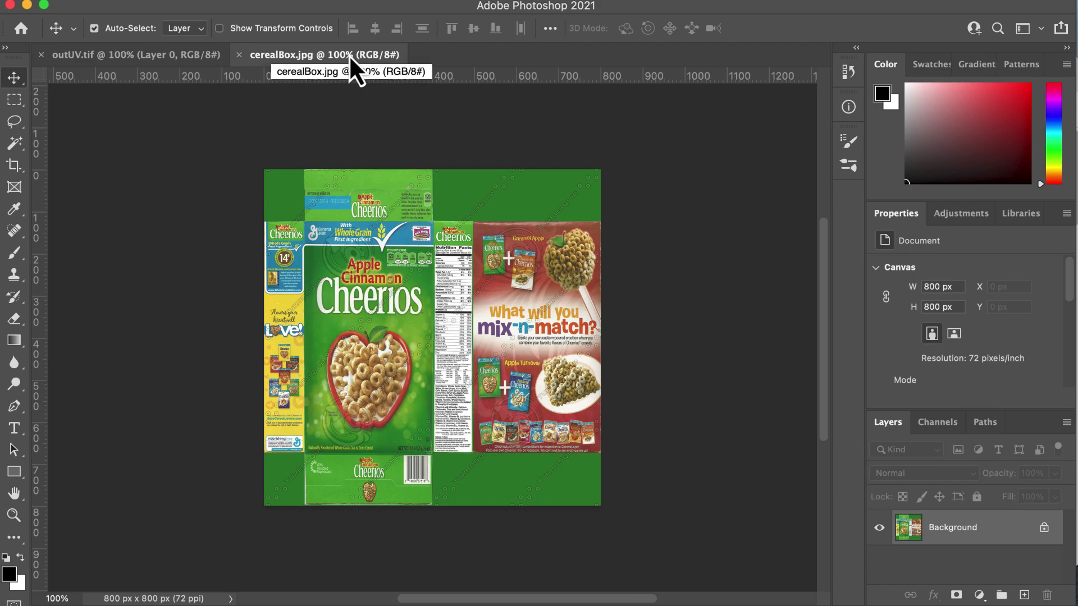
# Step: Add a new layer to outUV.tif and place it beneath Layer 0 with the UV lines
pyautogui.click(179, 56)
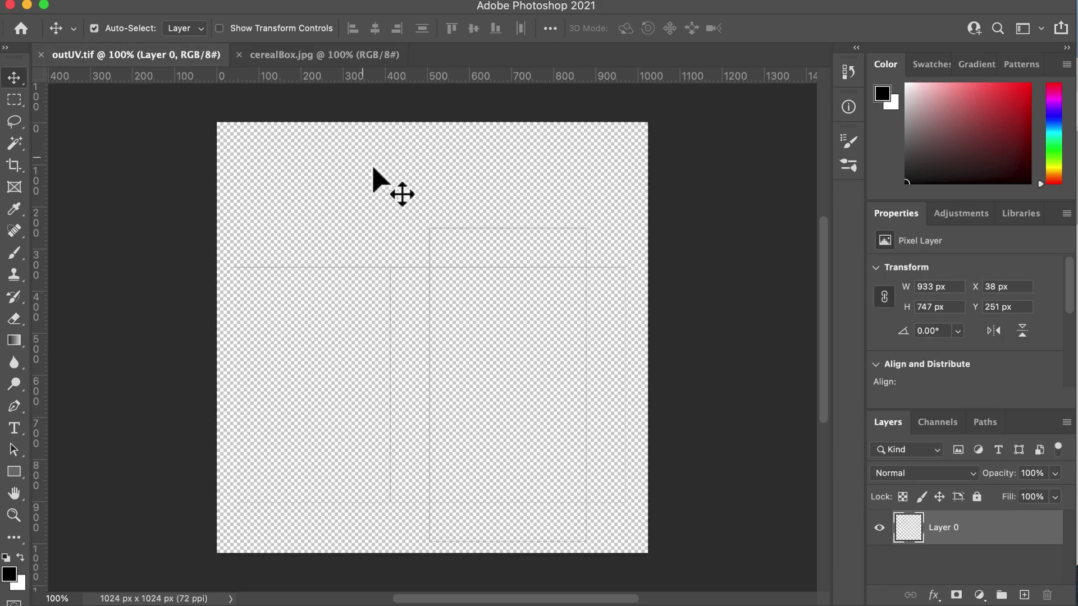
pyautogui.click(1025, 595)
pyautogui.moveTo(970, 540); pyautogui.dragTo(970, 582)
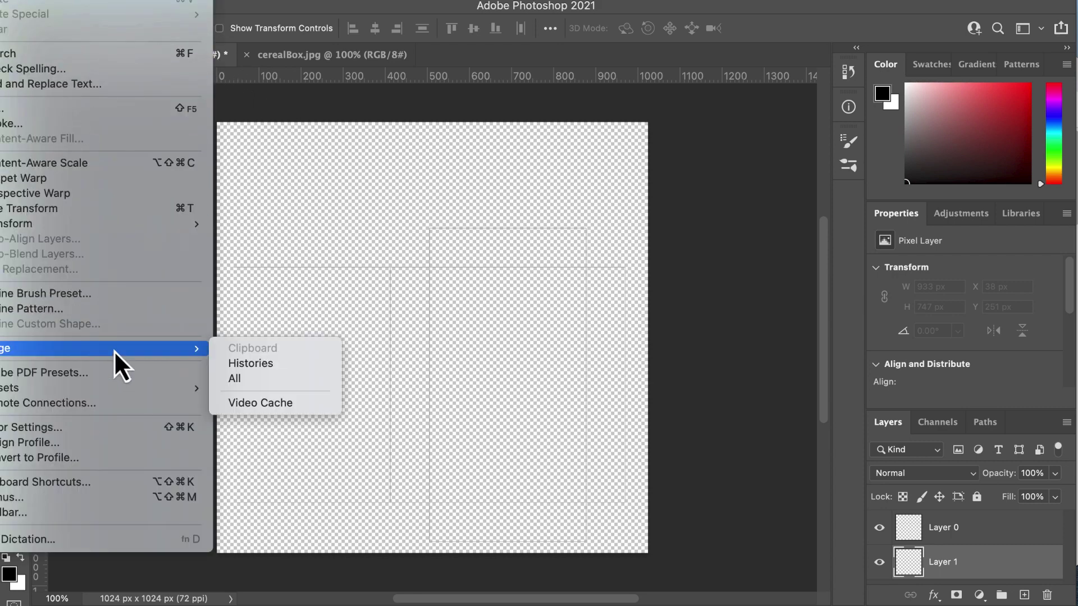
# Step: Fill Layer 1 with the bright green colour 2eff05 at 100% opacity in Normal mode
pyautogui.click(130, 107)
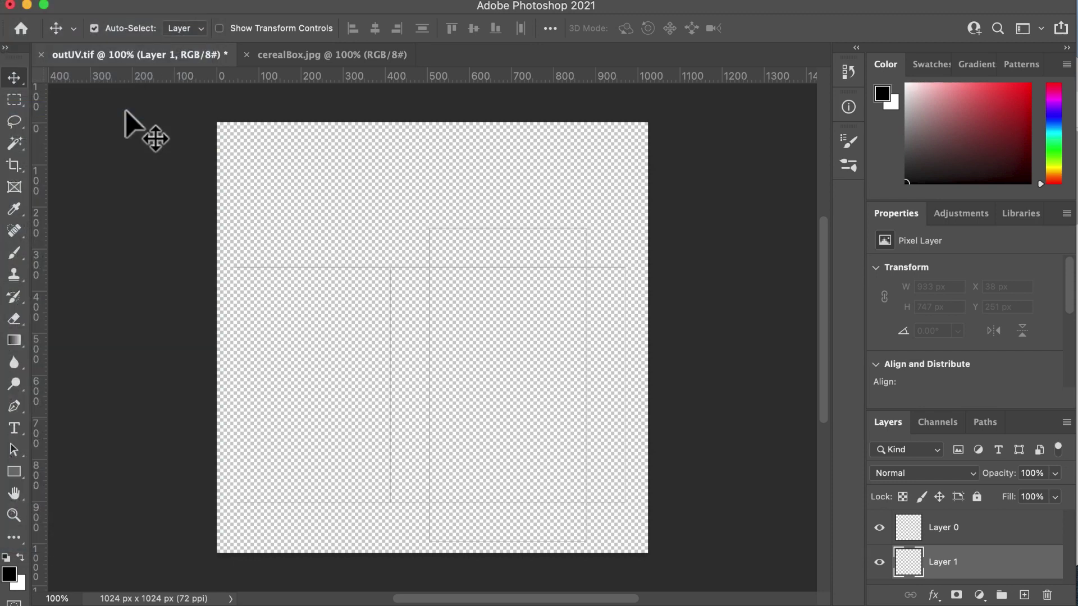
pyautogui.click(617, 204)
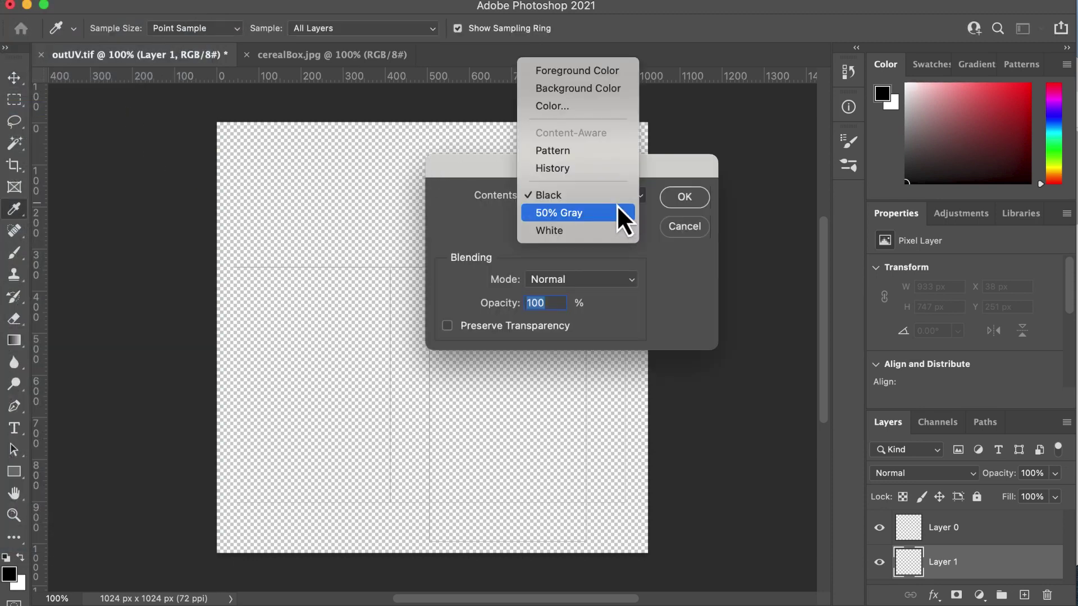
pyautogui.click(606, 113)
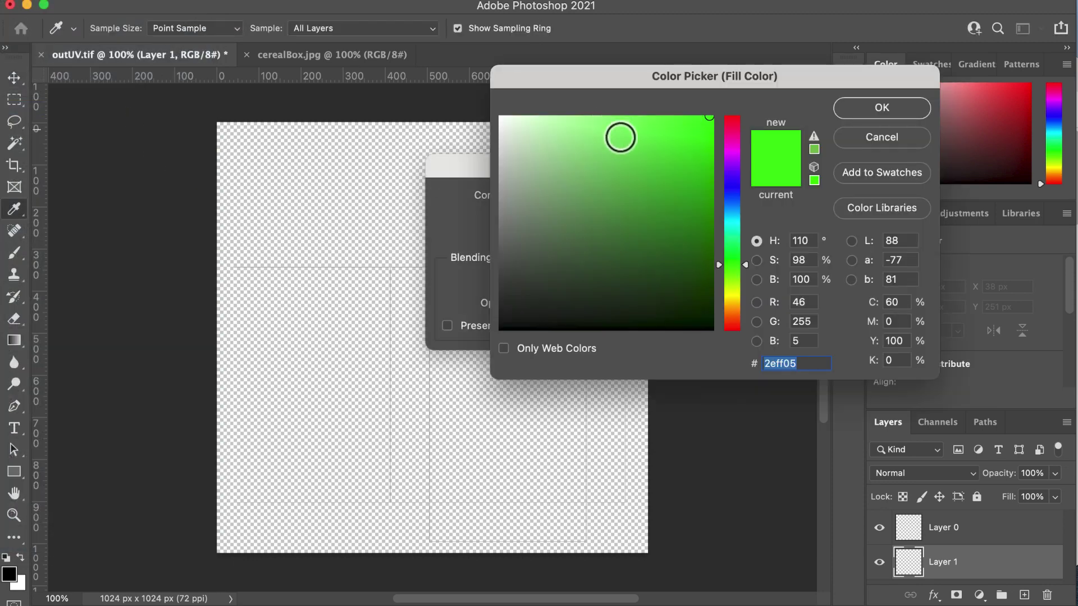
pyautogui.click(871, 111)
pyautogui.click(684, 197)
pyautogui.press('v')
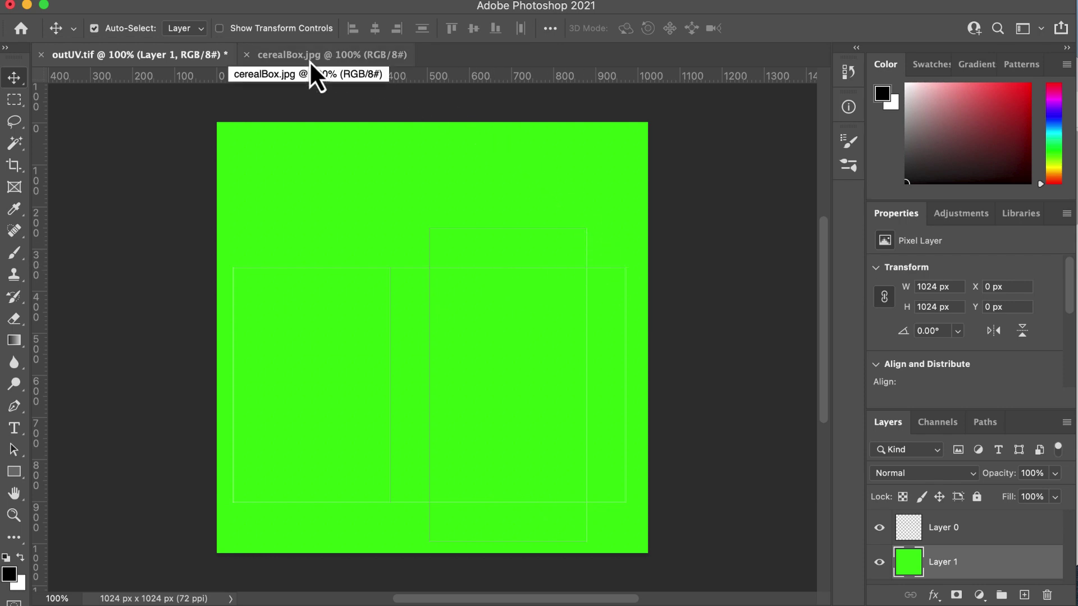
# Step: Select the green front panel in cerealBox.jpg with a rectangular marquee and crop the image to about 312 x 499 px
pyautogui.click(375, 56)
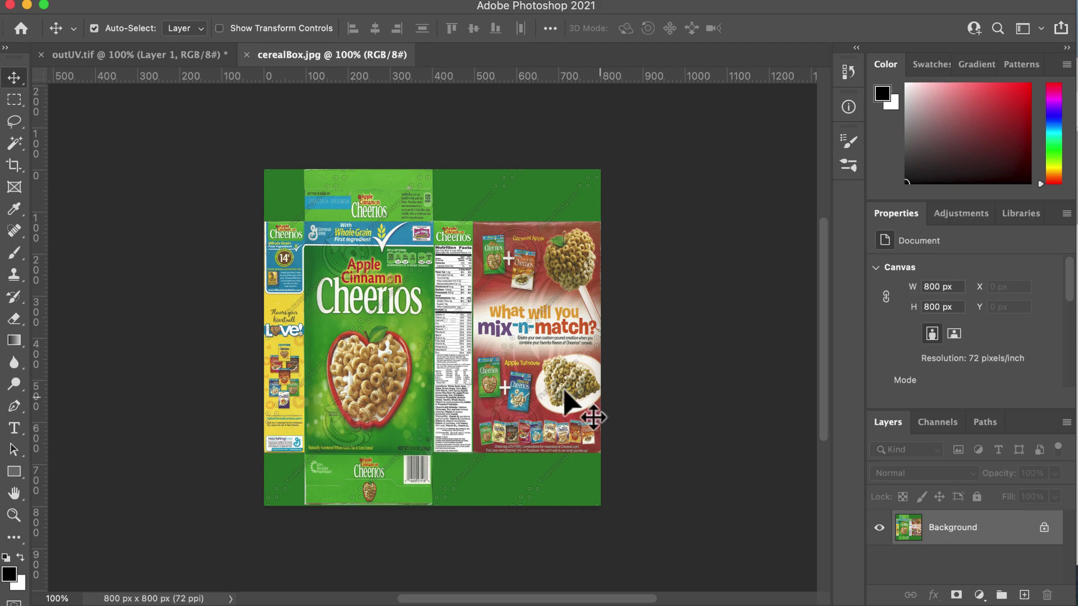
pyautogui.click(12, 508)
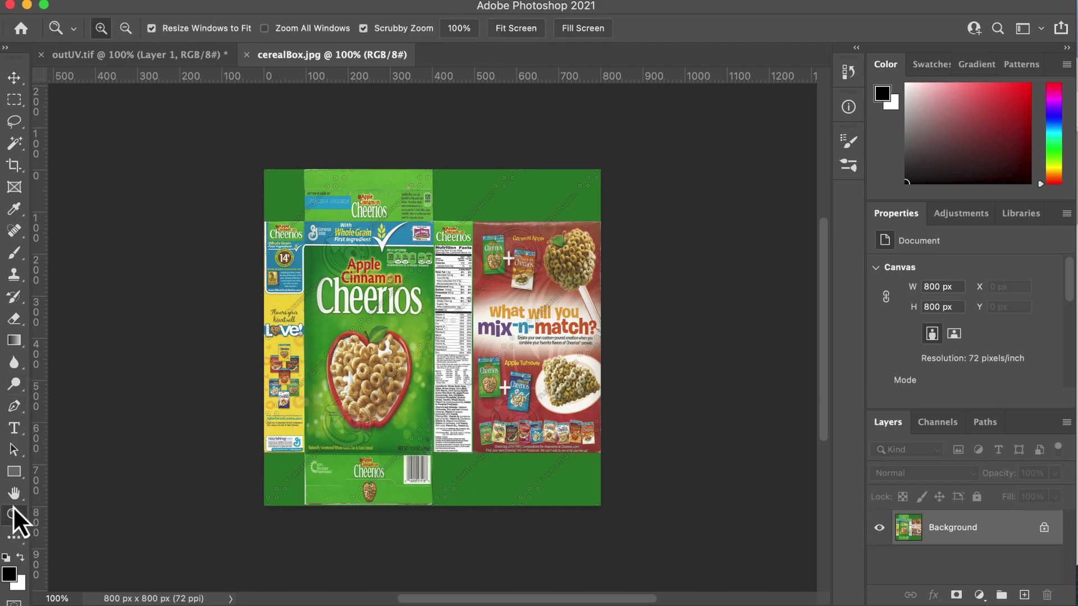
pyautogui.click(440, 378)
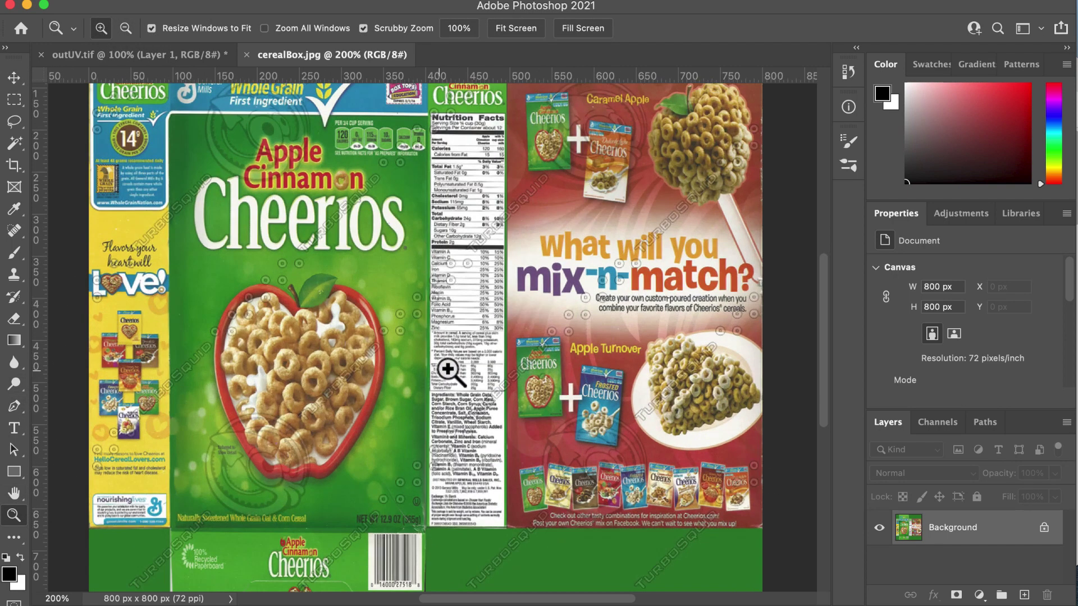
pyautogui.click(14, 99)
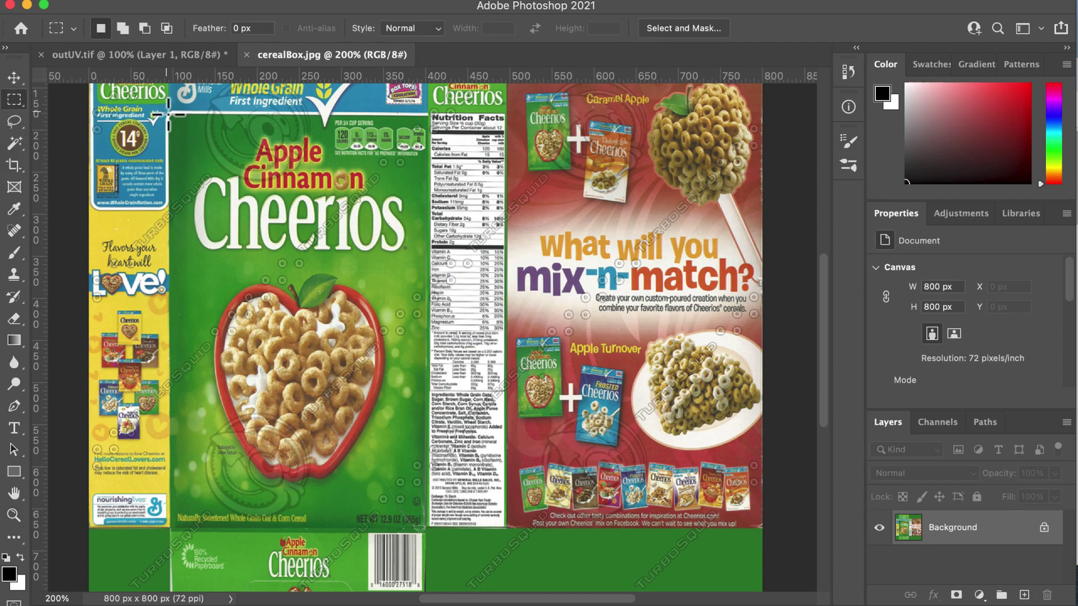
pyautogui.moveTo(167, 112); pyautogui.dragTo(430, 529)
pyautogui.click(23, 1)
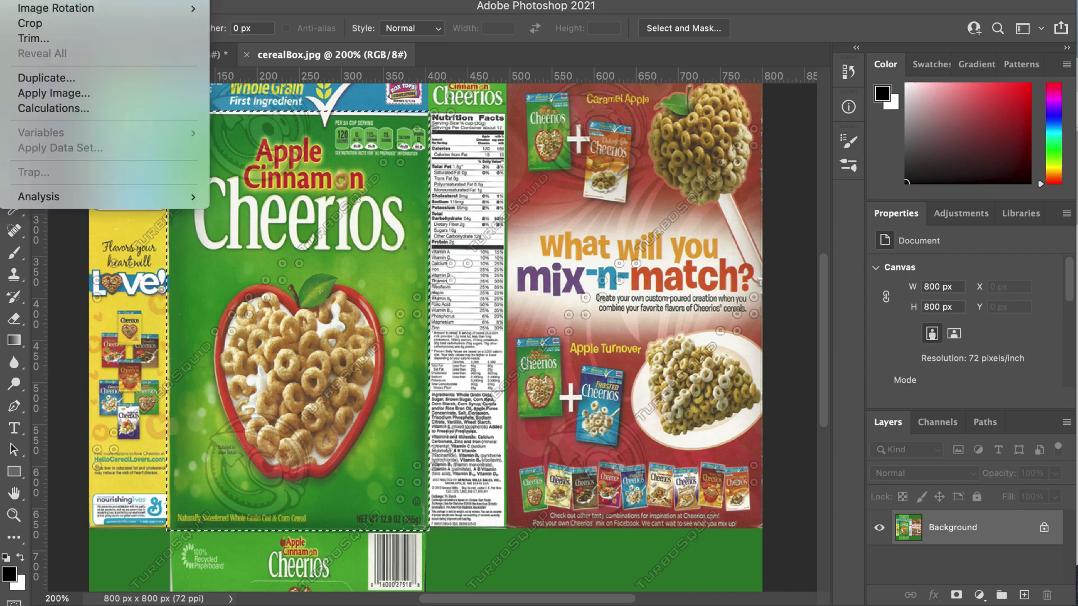
pyautogui.click(82, 24)
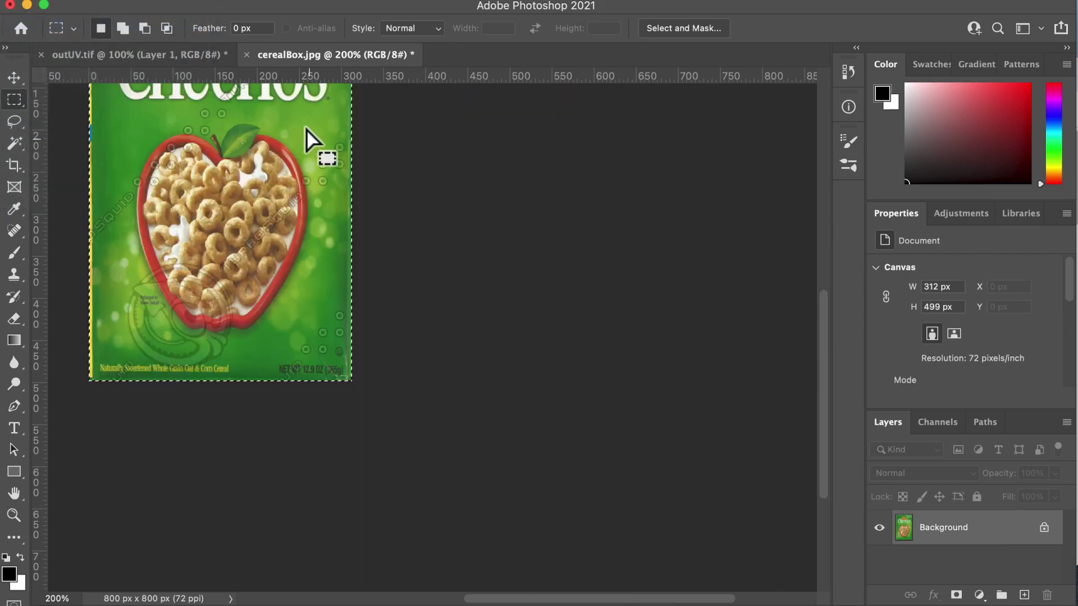
# Step: Copy the cropped front panel into outUV.tif and move it to the front face's upper-left corner, about X 505, Y 344 px
pyautogui.press('super+c')
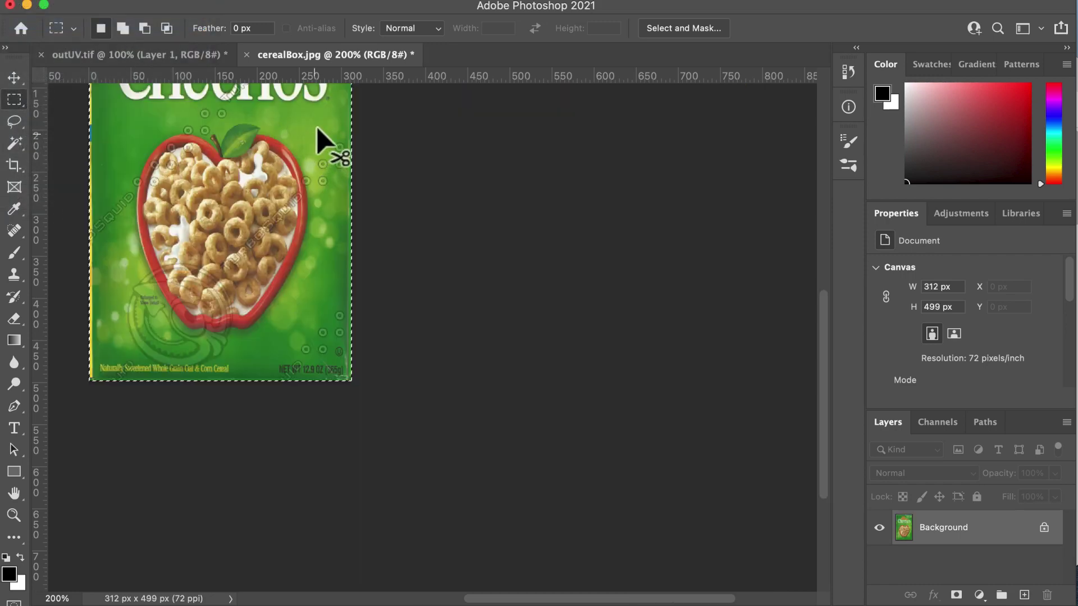
pyautogui.click(200, 55)
pyautogui.moveTo(360, 277); pyautogui.dragTo(364, 293)
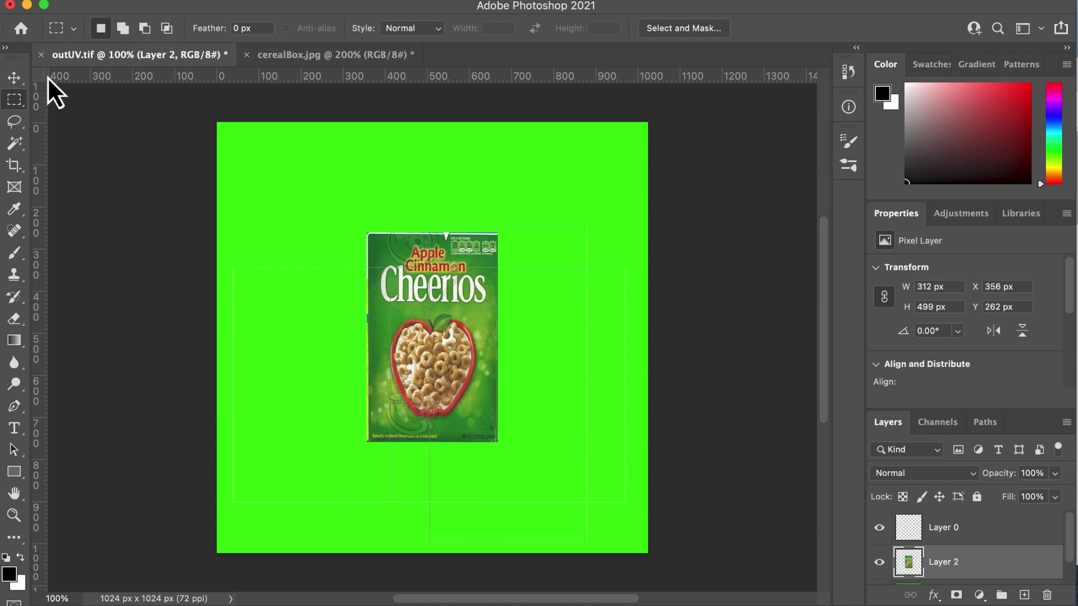
pyautogui.click(17, 79)
pyautogui.moveTo(434, 289); pyautogui.dragTo(497, 322)
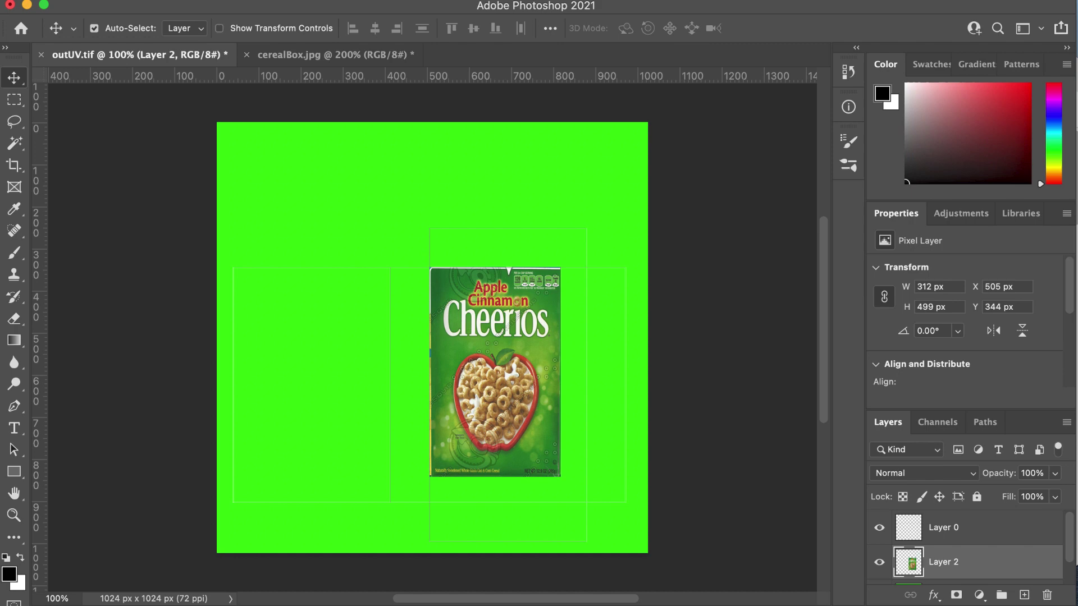
# Step: Scale the front panel layer proportionally to about 111.93% so its height matches the UV front face
pyautogui.click(60, 112)
pyautogui.moveTo(79, 230)
pyautogui.click(243, 255)
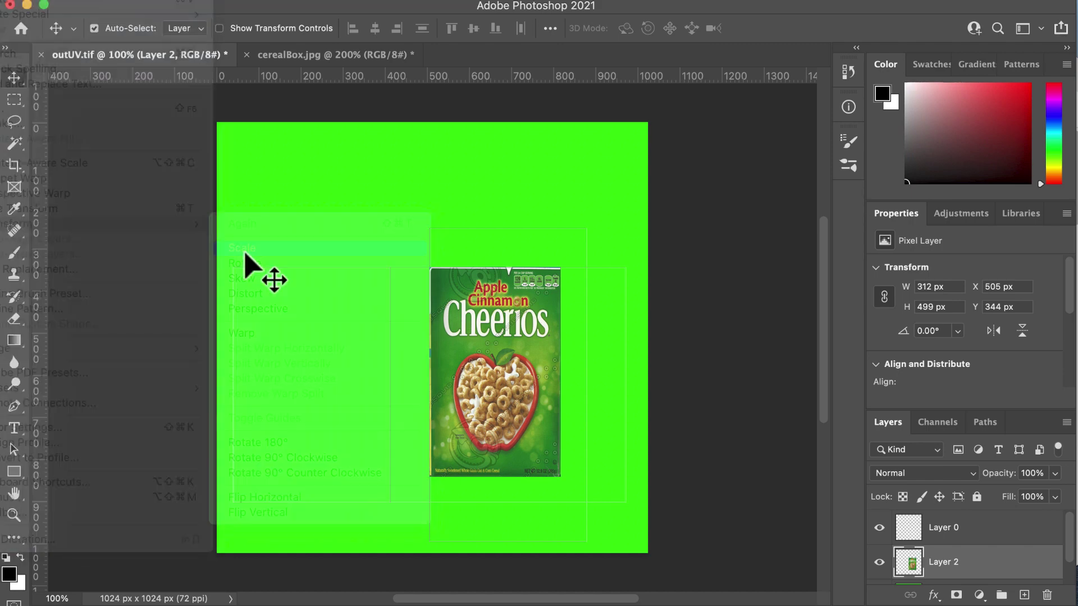
pyautogui.moveTo(561, 476); pyautogui.dragTo(576, 502)
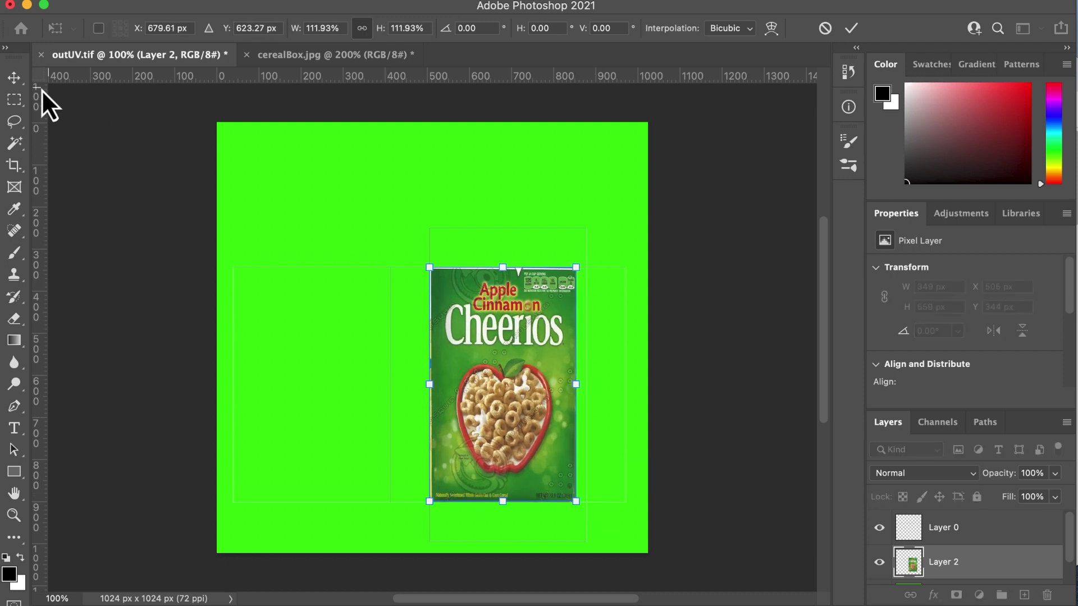
pyautogui.click(15, 79)
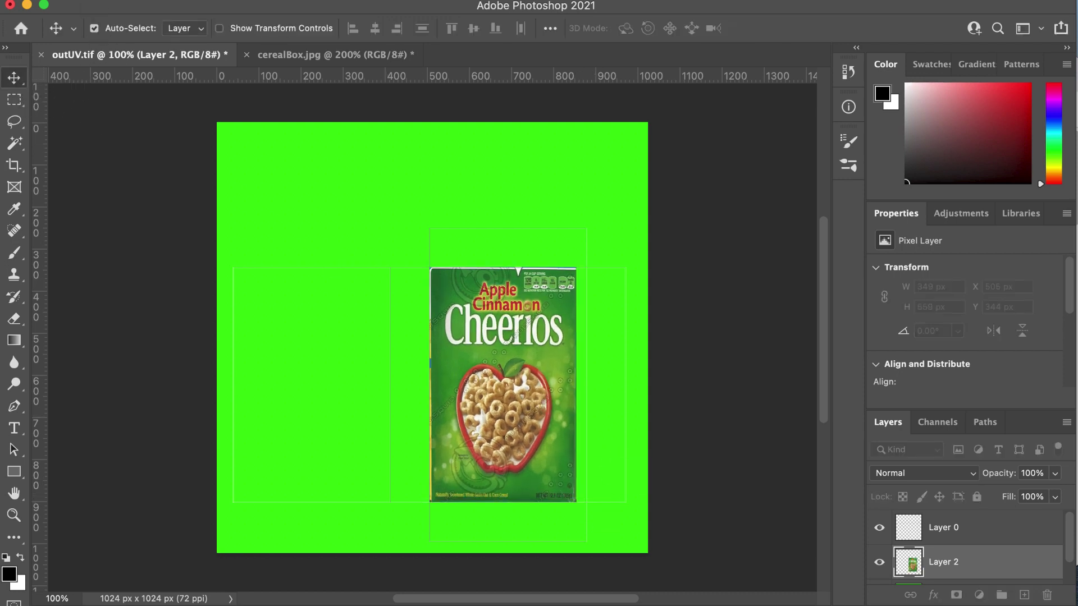
# Step: Distort the front panel layer to about 106.55% width so its right edge meets the front face's right edge
pyautogui.click(3, 2)
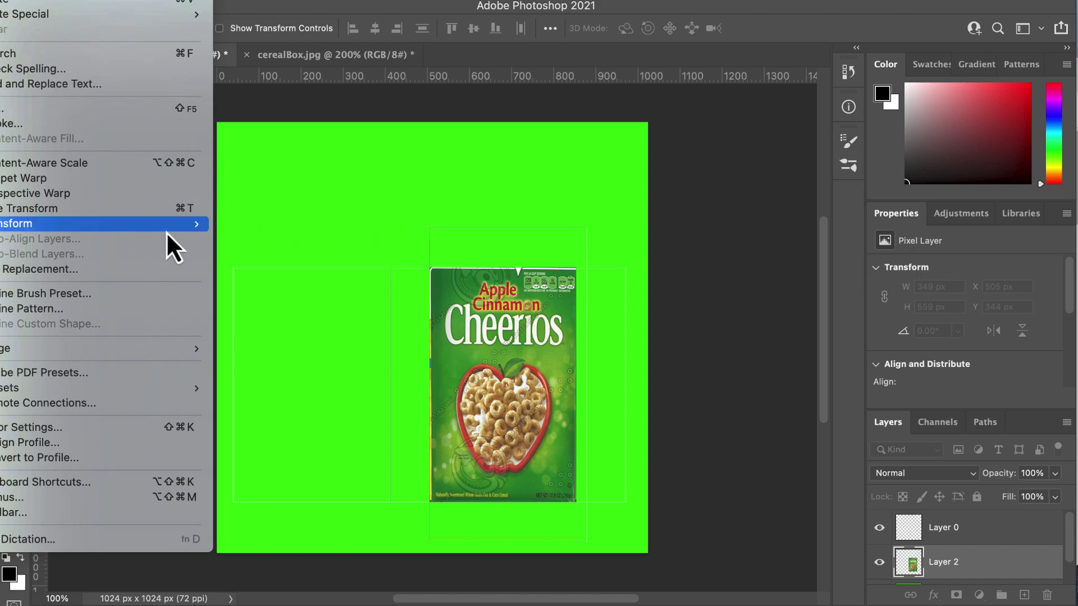
pyautogui.moveTo(167, 231)
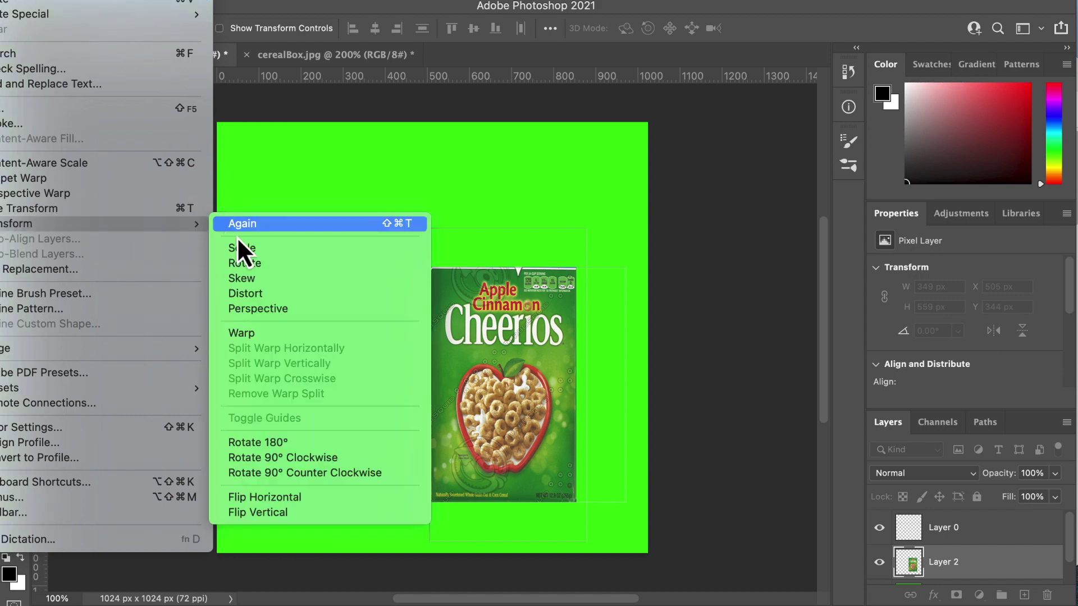
pyautogui.click(261, 293)
pyautogui.moveTo(579, 385); pyautogui.dragTo(588, 386)
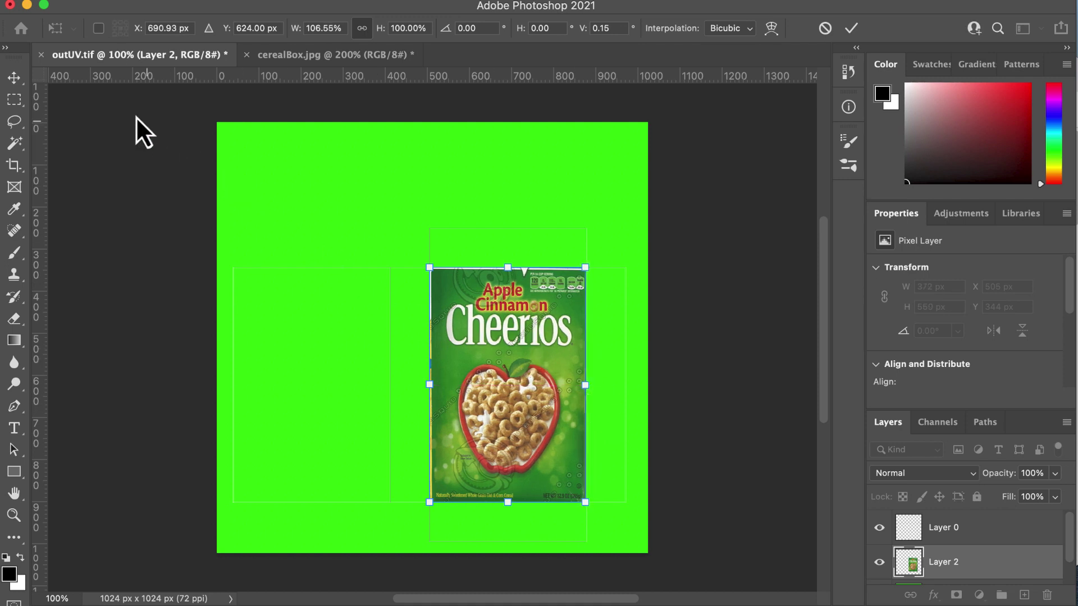
pyautogui.click(17, 79)
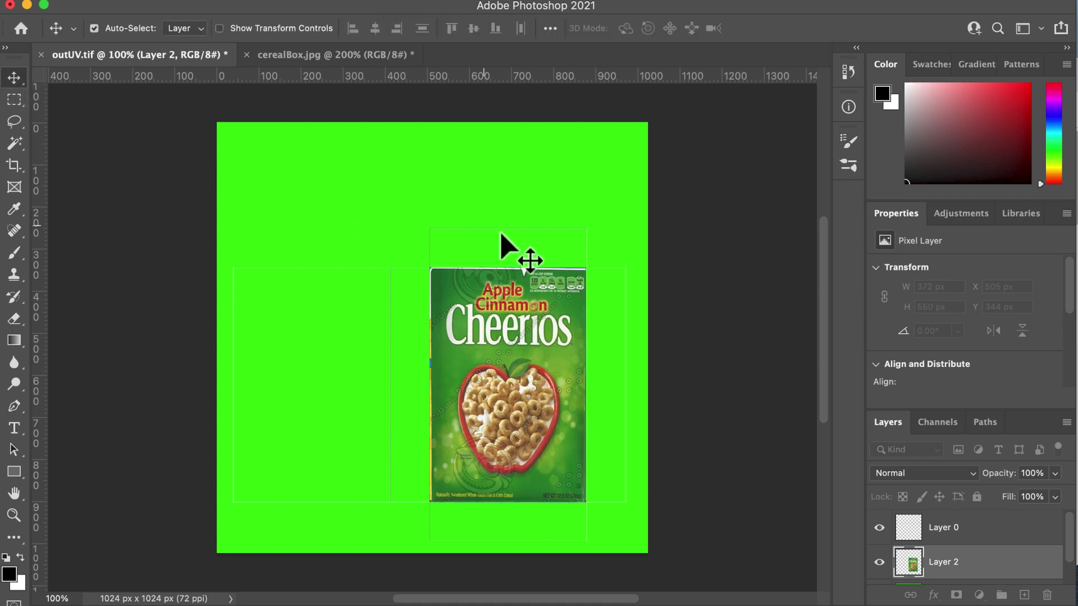
# Step: Undo the front panel crop in cerealBox.jpg to restore the full box artwork
pyautogui.click(333, 57)
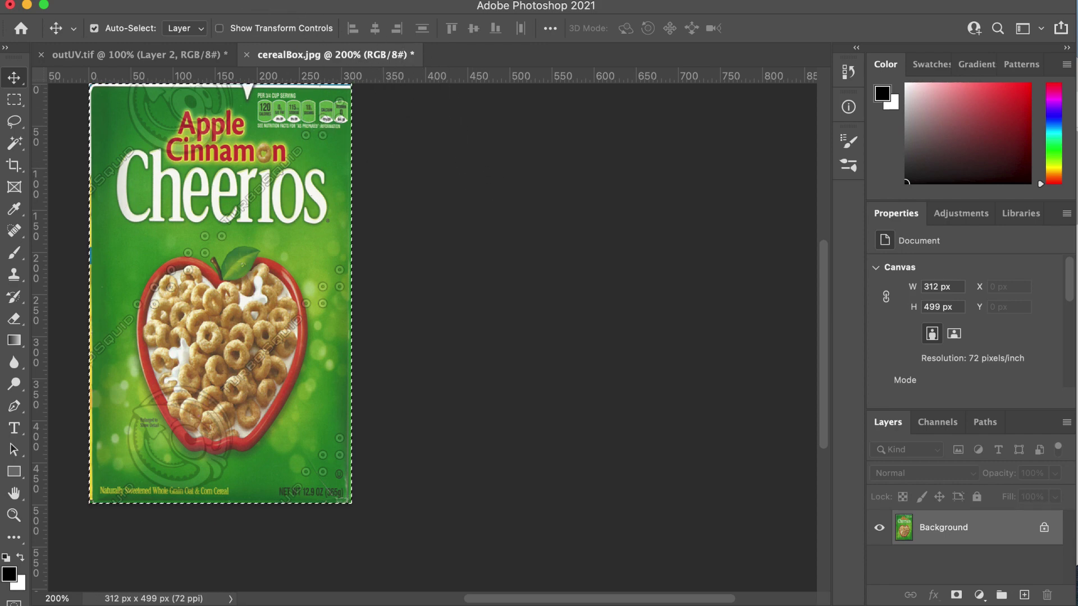
pyautogui.click(0, 0)
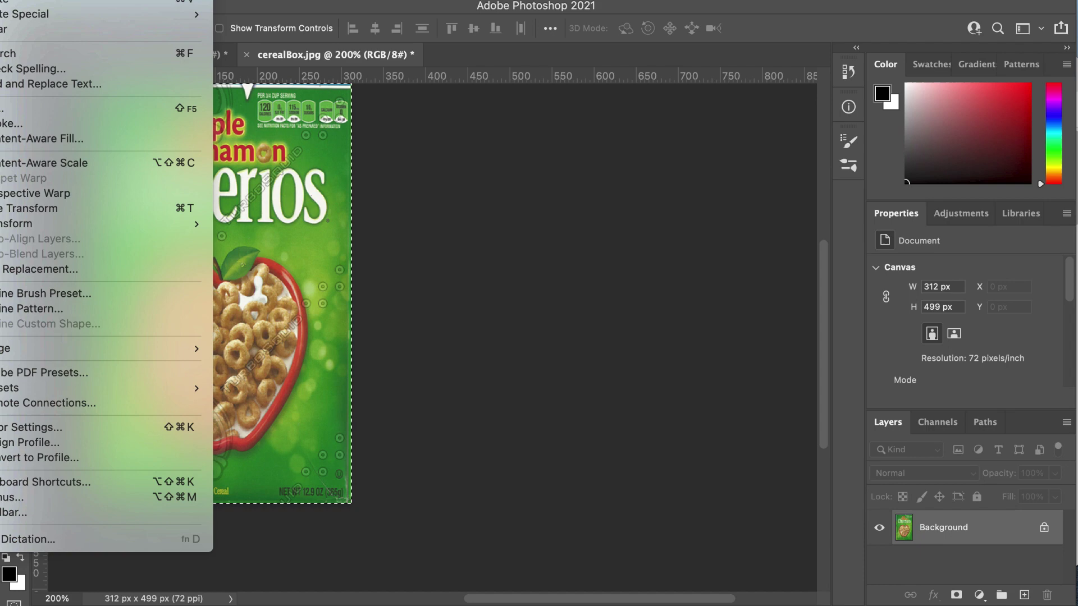
pyautogui.press('super+z')
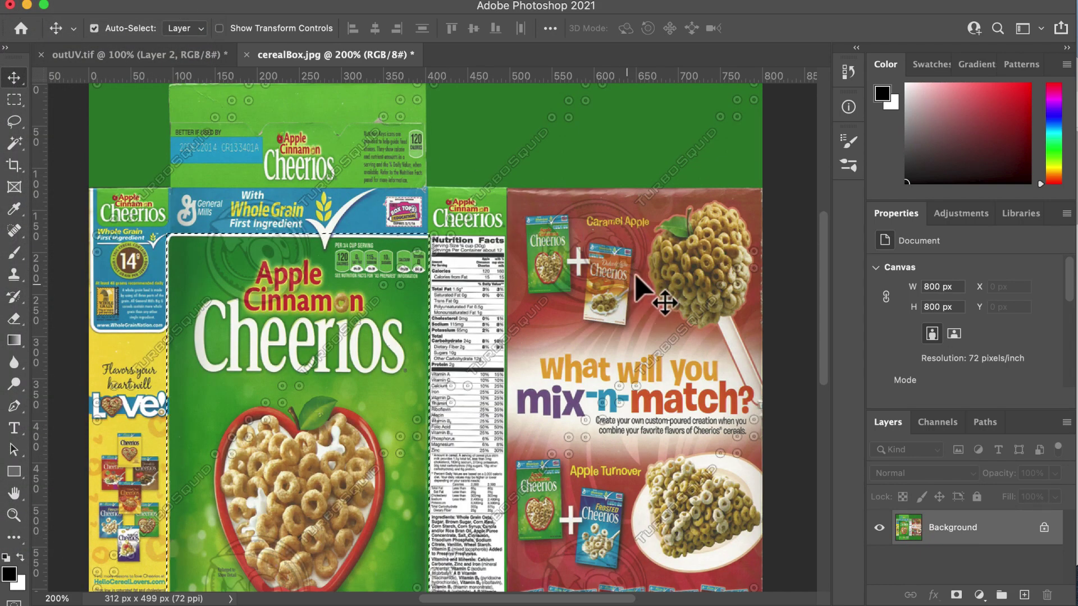
# Step: Select the red mix-n-match back panel with a rectangular marquee and crop the image to about 300 x 549 px
pyautogui.hscroll(5, 645, 539)
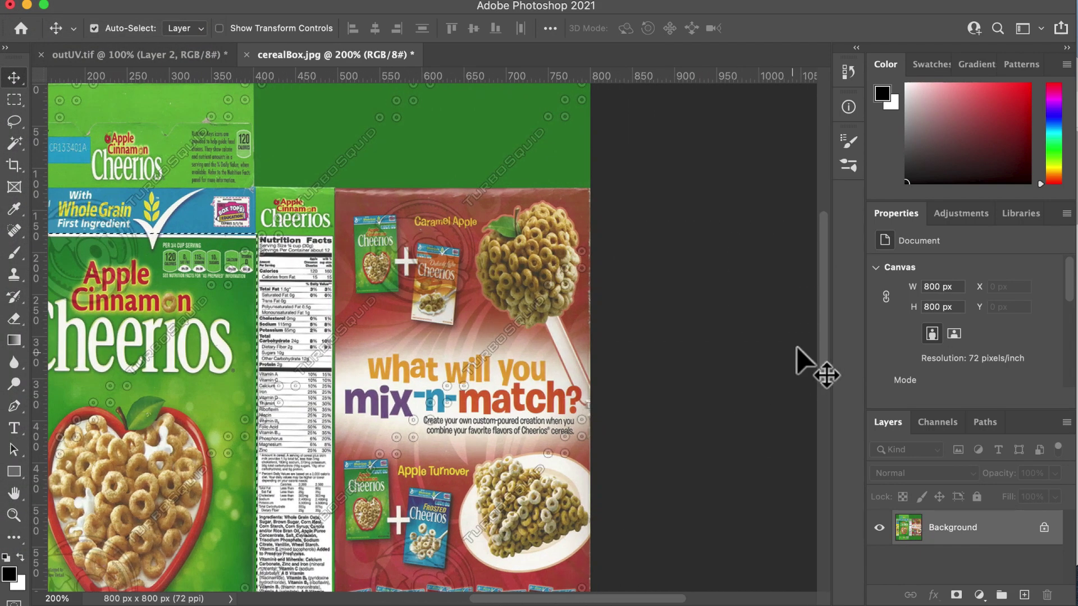
pyautogui.moveTo(818, 329); pyautogui.dragTo(817, 368)
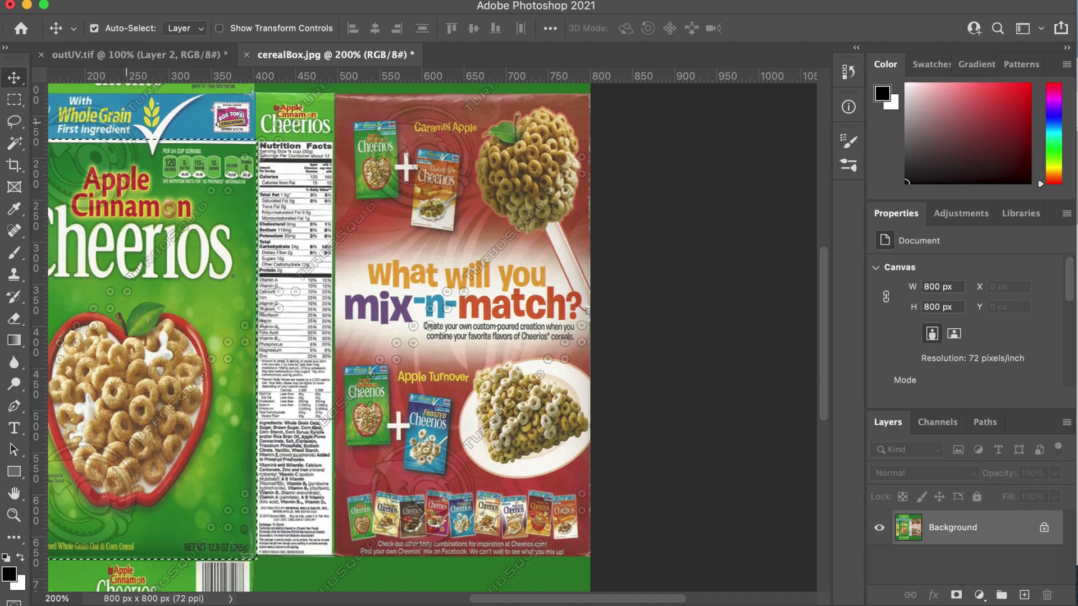
pyautogui.click(12, 101)
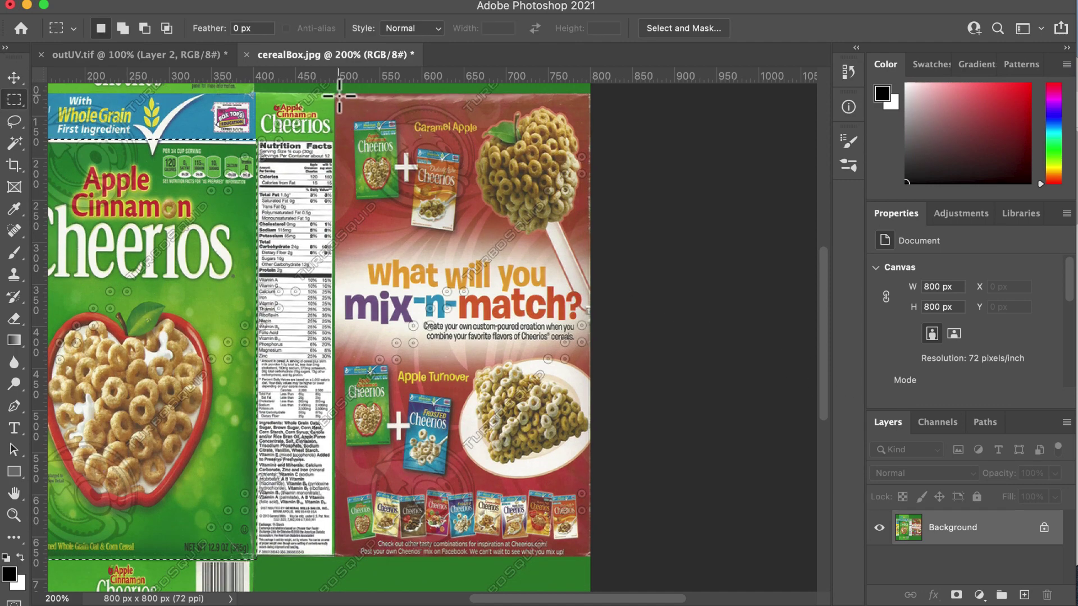
pyautogui.moveTo(339, 95); pyautogui.dragTo(590, 558)
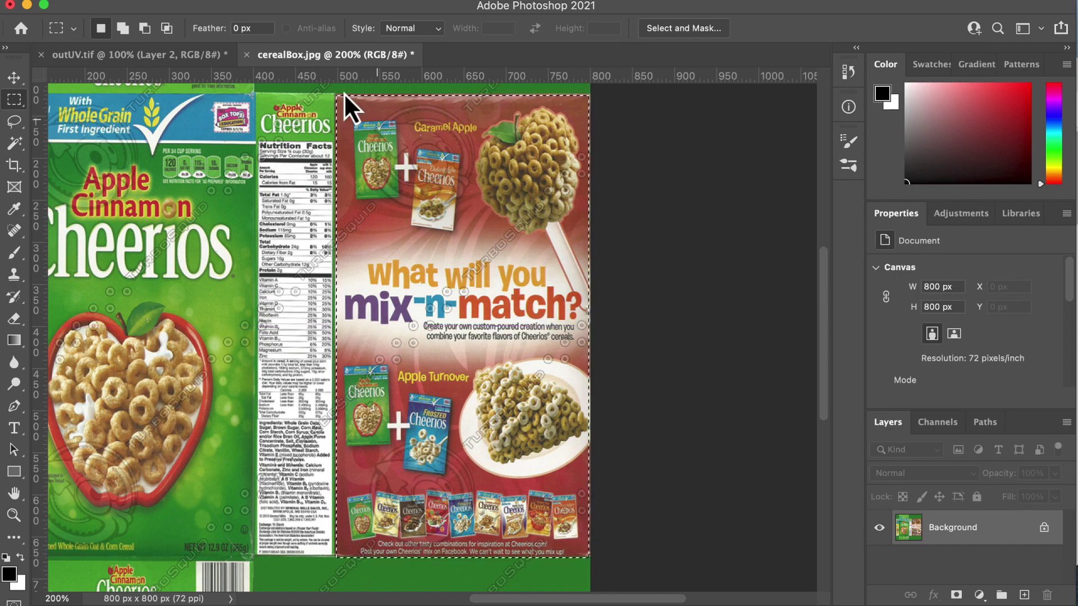
pyautogui.click(64, 0)
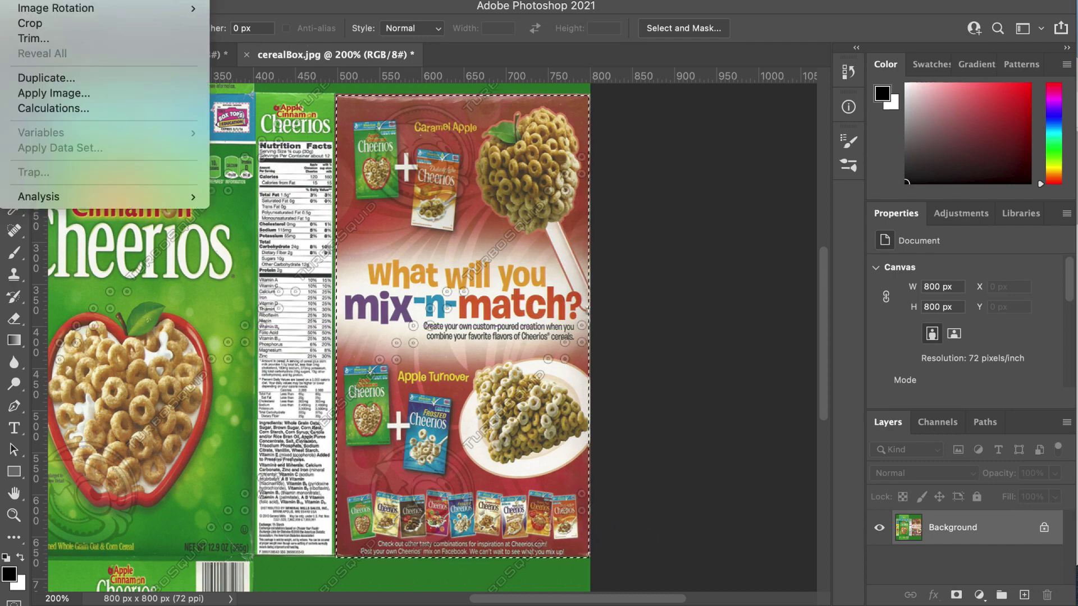
pyautogui.click(72, 24)
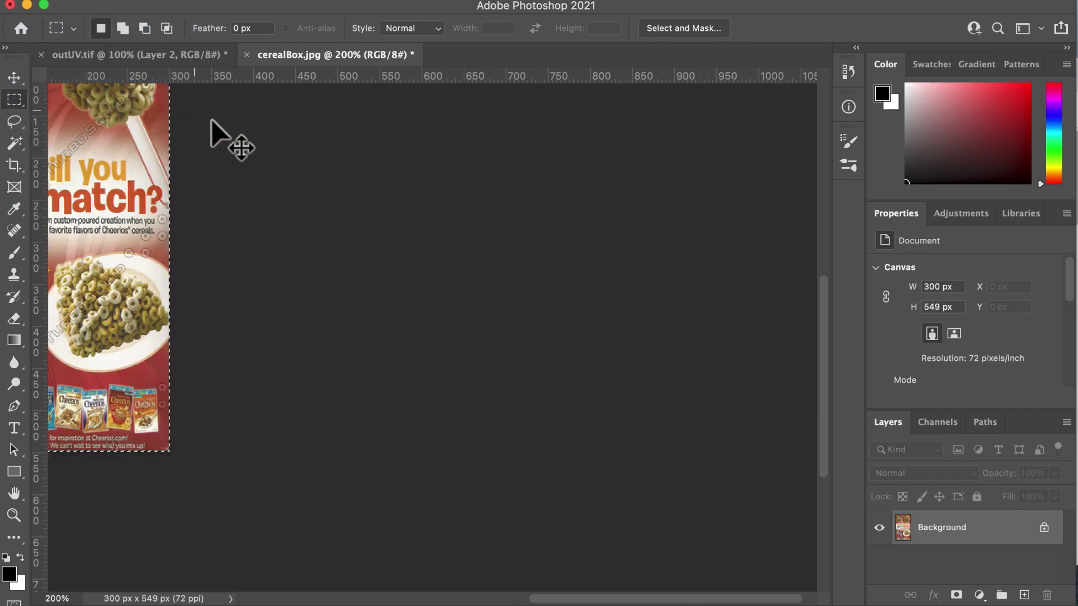
# Step: Copy the cropped back panel into outUV.tif and move it to the back face's upper-left corner, about X 38, Y 344 px
pyautogui.click(171, 54)
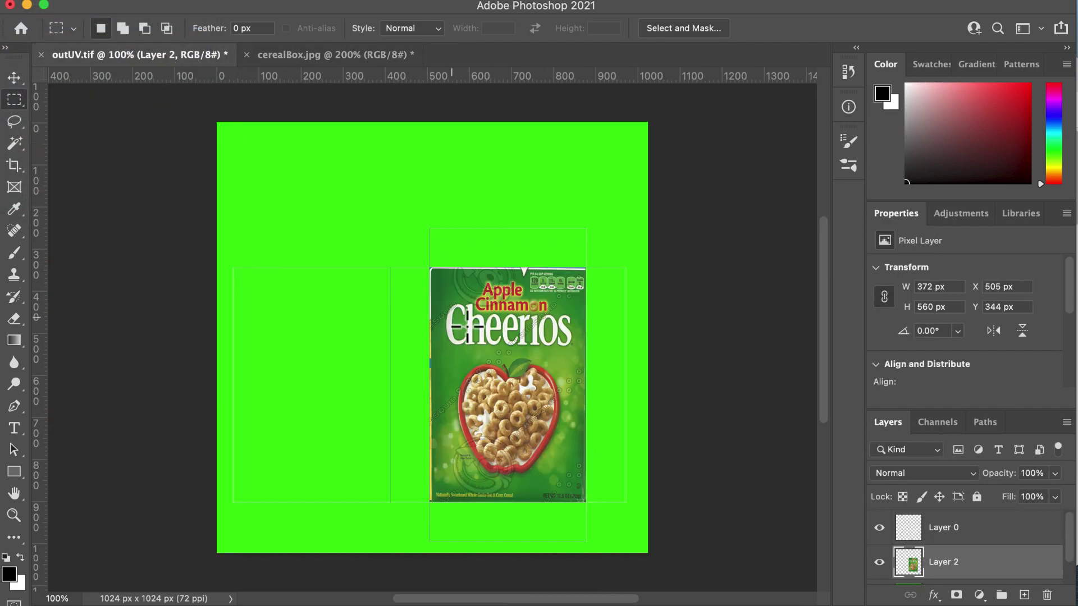
pyautogui.press('super+v')
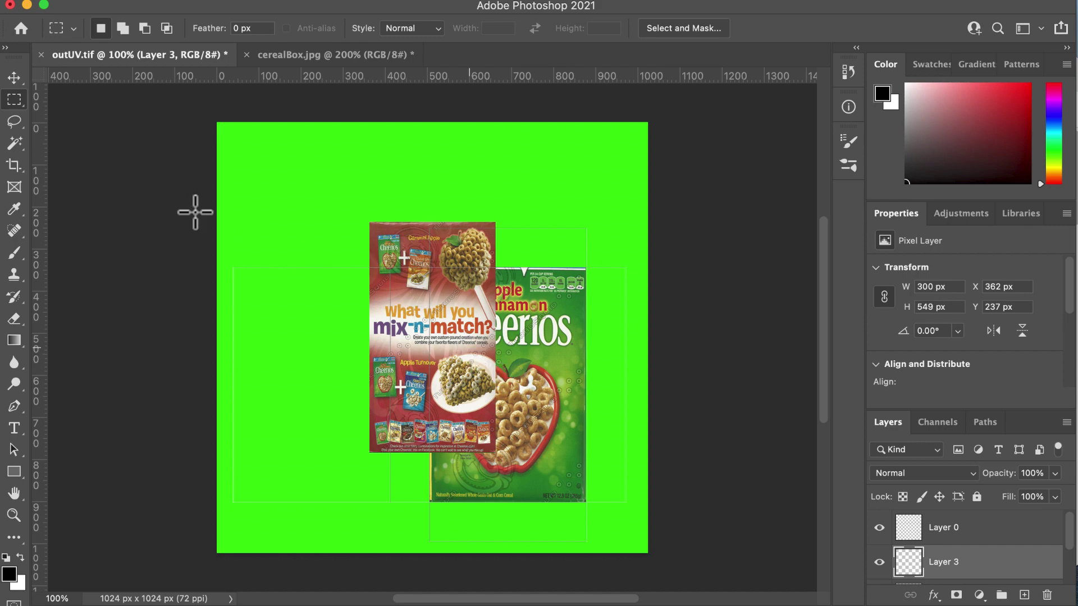
pyautogui.click(14, 78)
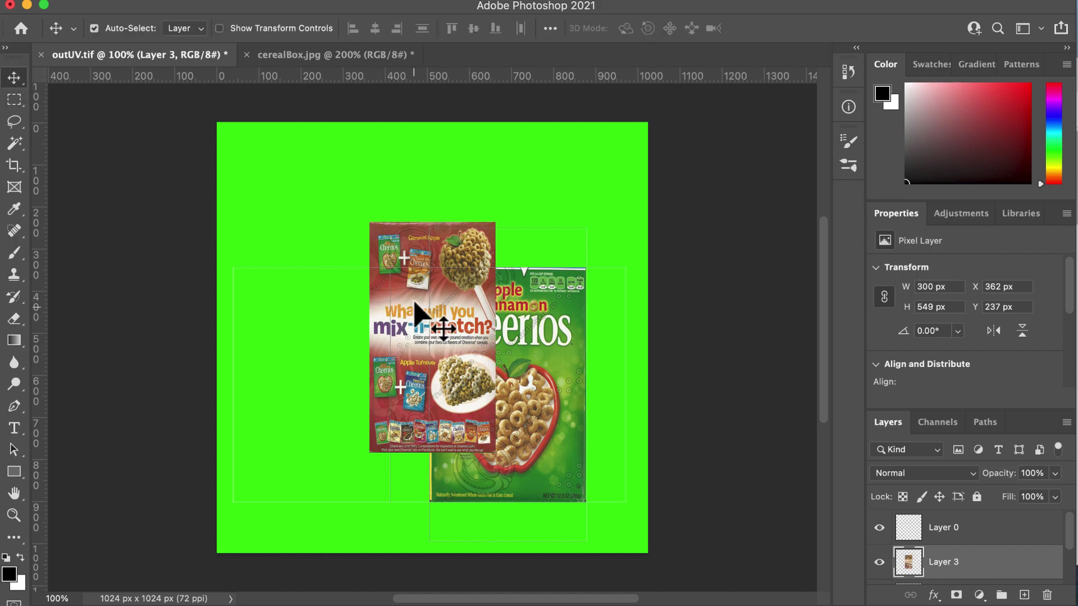
pyautogui.moveTo(422, 313); pyautogui.dragTo(285, 356)
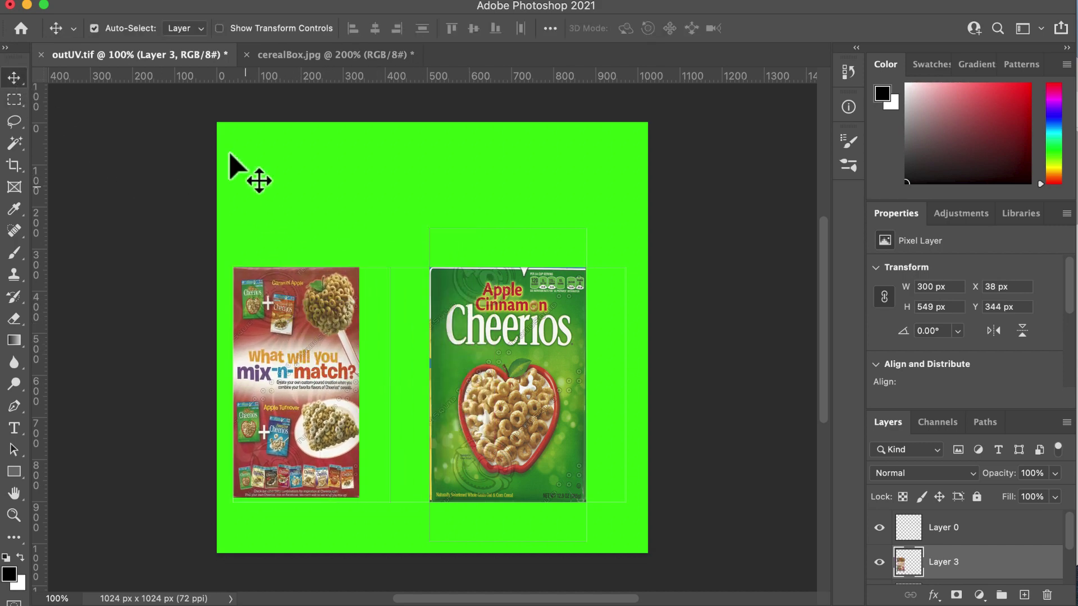
# Step: Scale the back panel layer proportionally to about 307 x 562 px so its height matches the UV back face
pyautogui.click(43, 1)
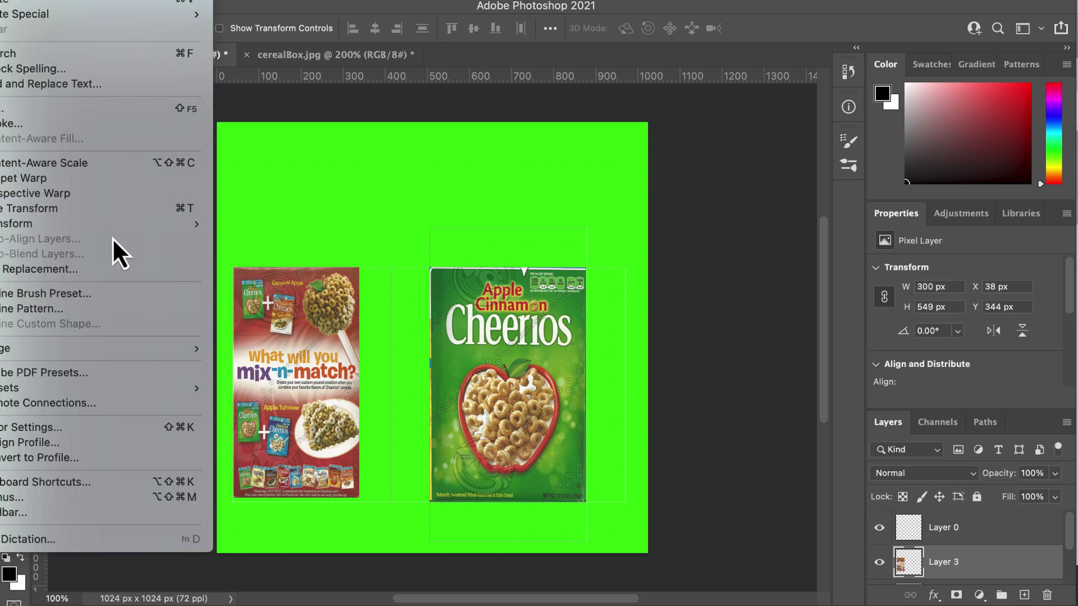
pyautogui.moveTo(145, 224)
pyautogui.click(250, 251)
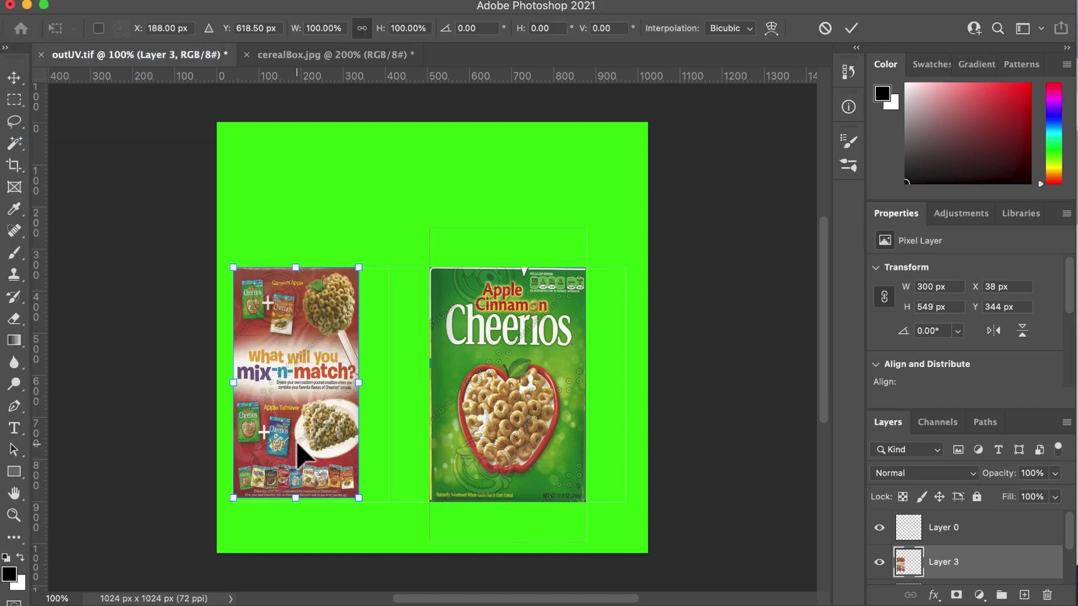
pyautogui.moveTo(358, 501); pyautogui.dragTo(361, 503)
pyautogui.click(12, 82)
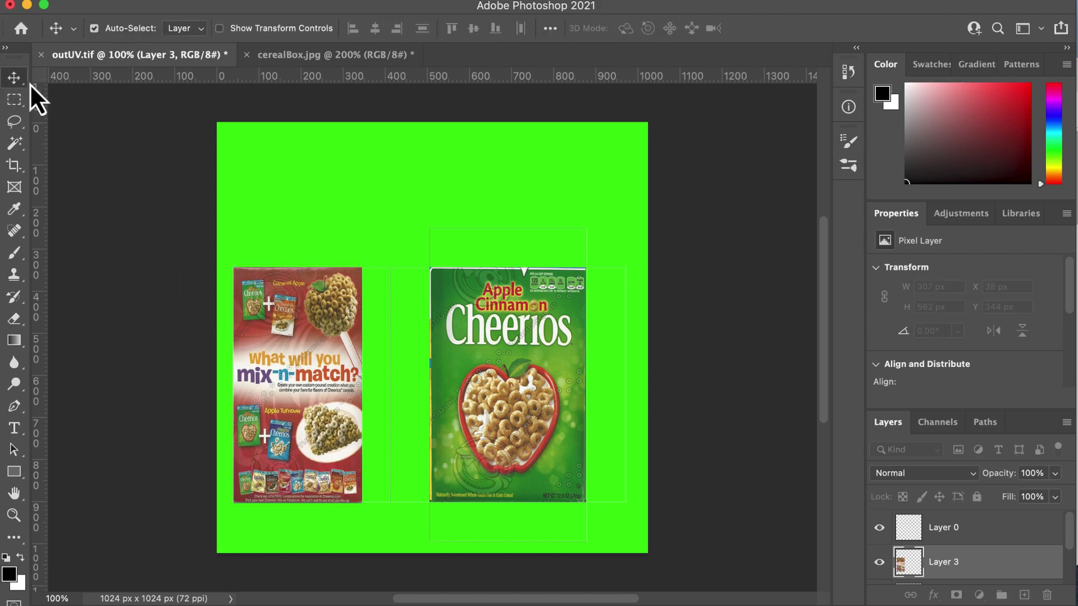
# Step: Nudge the back panel layer horizontally to X 72 px, roughly centring it within the back face
pyautogui.press('Right')
pyautogui.press('Right')
pyautogui.press('Right')
pyautogui.press('Right')
pyautogui.press('Right')
pyautogui.press('Right')
pyautogui.press('Right')
pyautogui.press('Right')
pyautogui.press('Right')
pyautogui.press('Right')
pyautogui.press('Right')
pyautogui.press('Right')
pyautogui.press('Right')
pyautogui.press('Right')
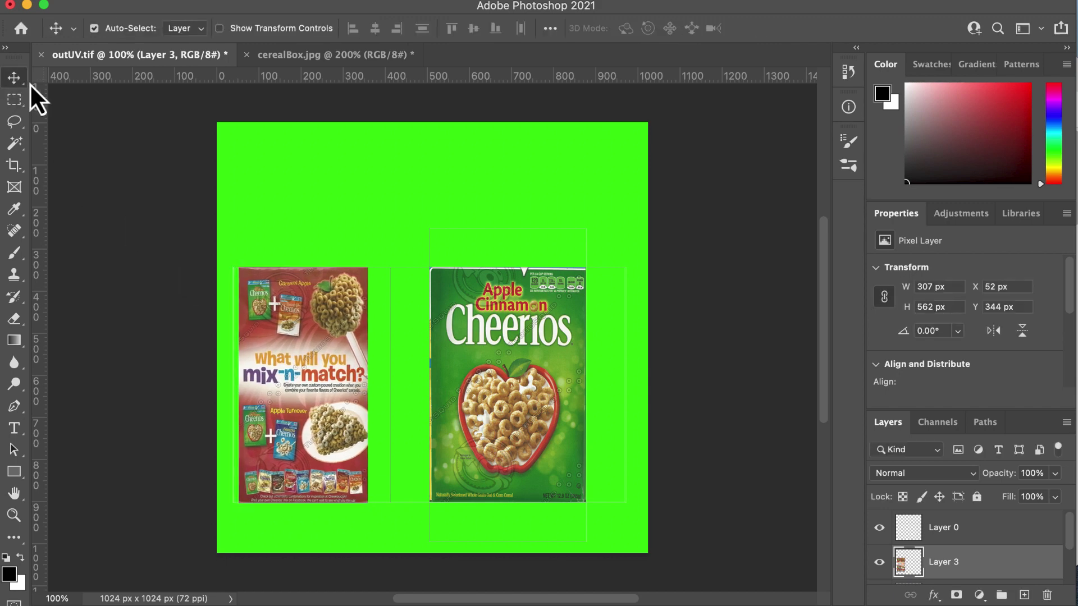
pyautogui.press('Right')
pyautogui.press('Right')
pyautogui.press('Right')
pyautogui.press('Right')
pyautogui.press('Right')
pyautogui.press('Right')
pyautogui.press('Right')
pyautogui.press('Right')
pyautogui.press('Right')
pyautogui.press('Right')
pyautogui.press('Right')
pyautogui.press('Right')
pyautogui.press('Right')
pyautogui.press('Right')
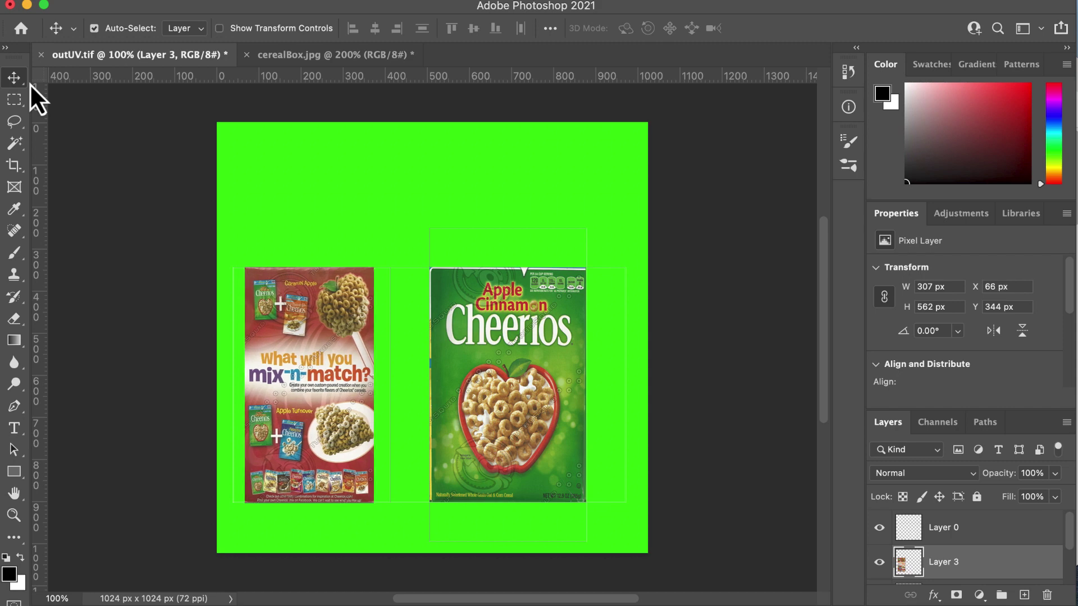
pyautogui.press('Right')
pyautogui.press('Right')
pyautogui.press('Right')
pyautogui.press('Right')
pyautogui.press('Right')
pyautogui.press('Right')
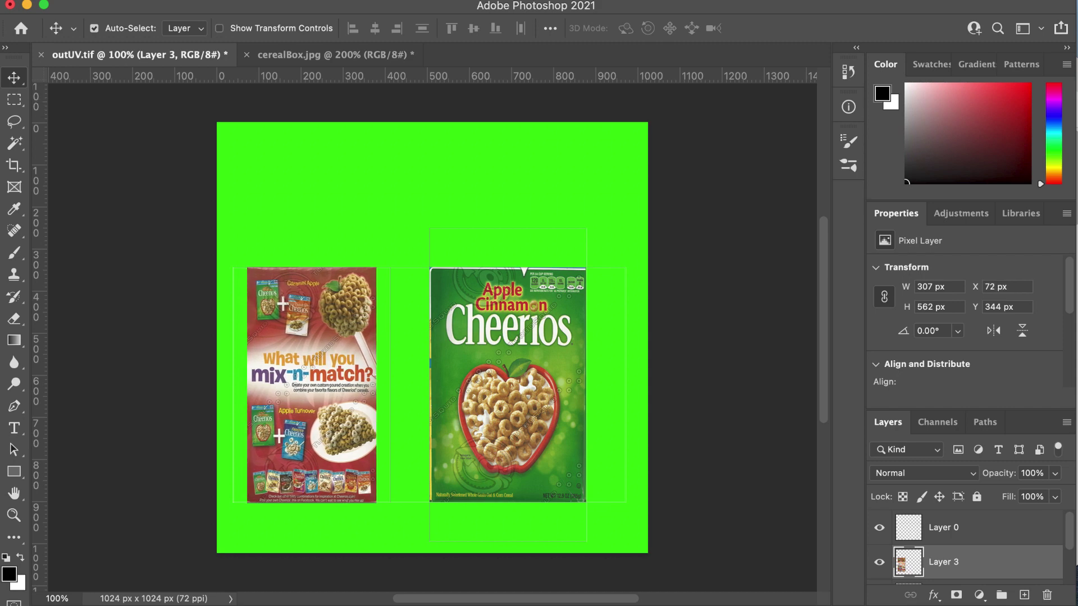
# Step: Distort the back panel layer to about 121.10% width, stretching both sides to the back face's edges
pyautogui.moveTo(121, 229)
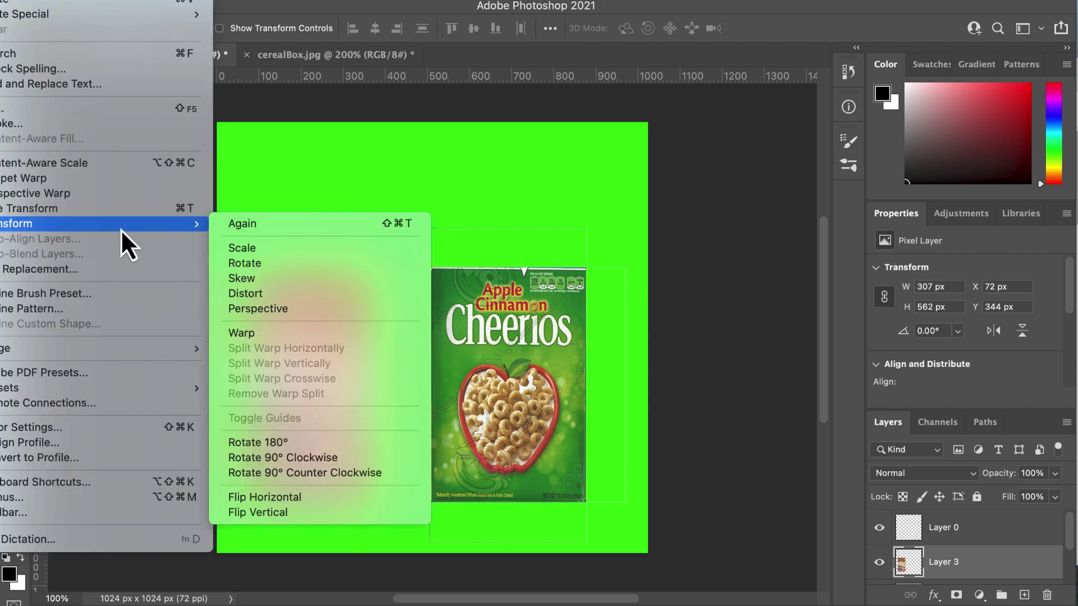
pyautogui.click(279, 294)
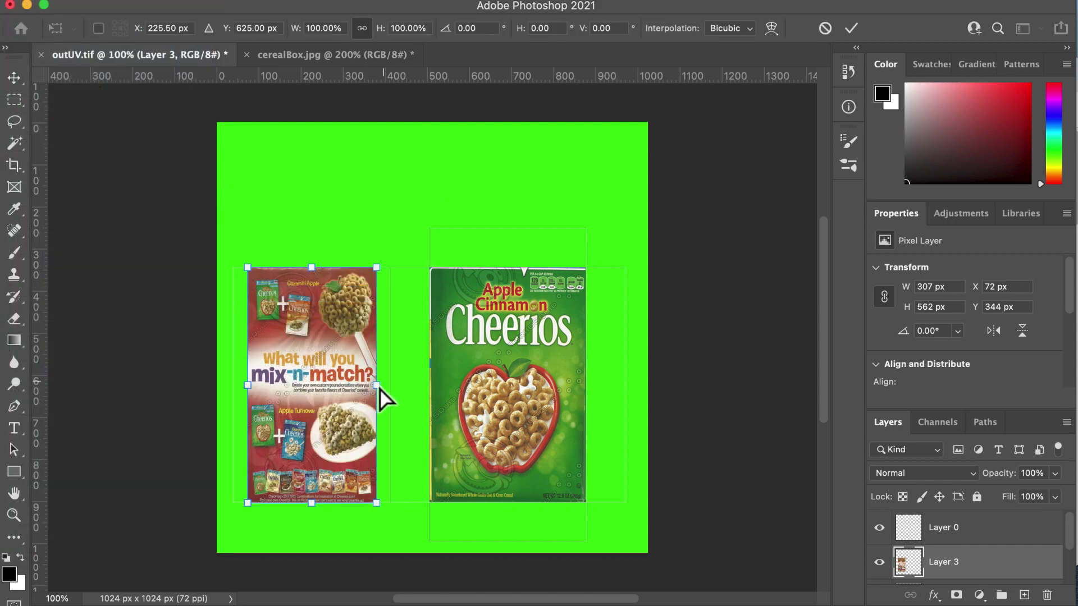
pyautogui.moveTo(380, 389); pyautogui.dragTo(389, 386)
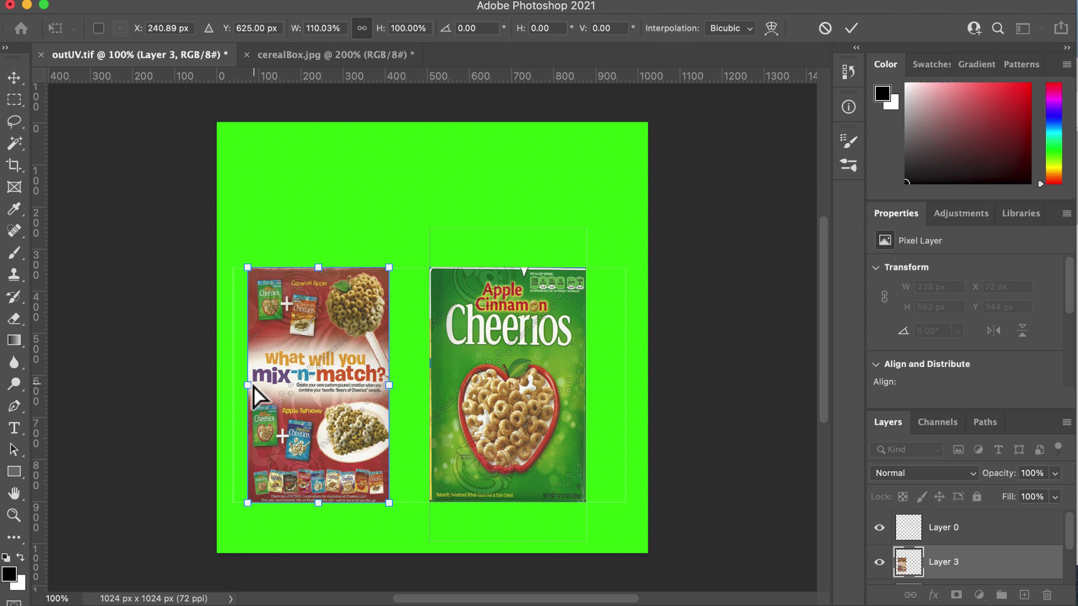
pyautogui.moveTo(251, 389); pyautogui.dragTo(236, 386)
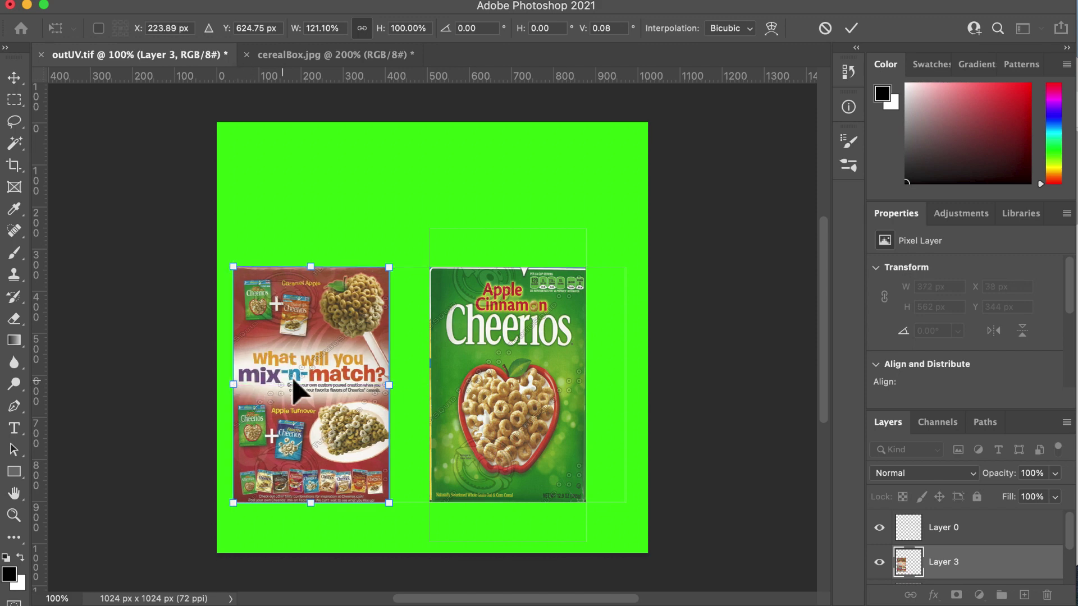
pyautogui.click(15, 80)
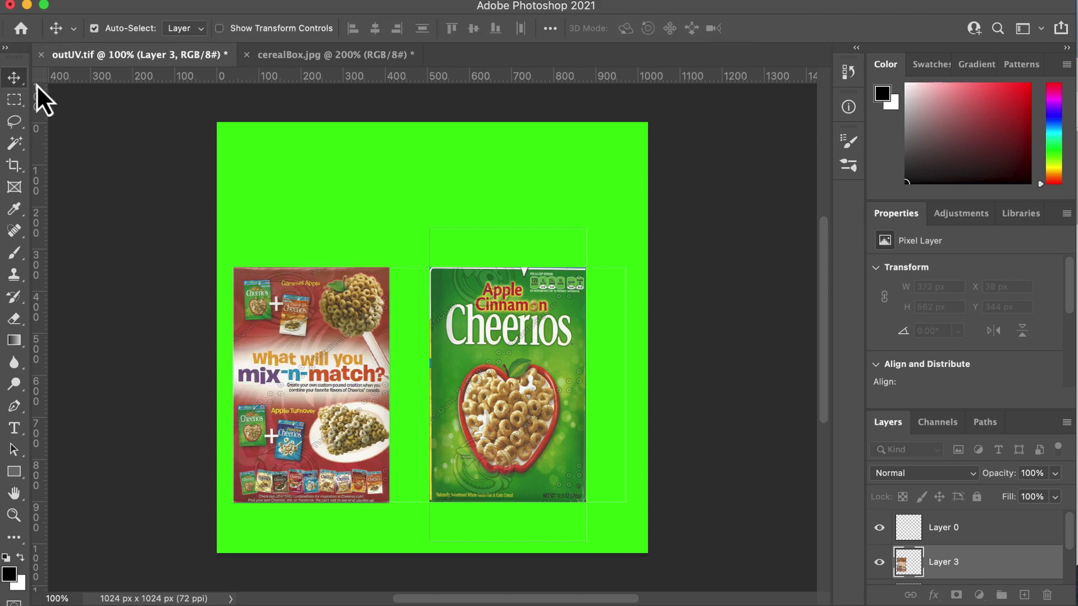
# Step: Undo the back panel crop in cerealBox.jpg to restore the full box artwork
pyautogui.click(328, 58)
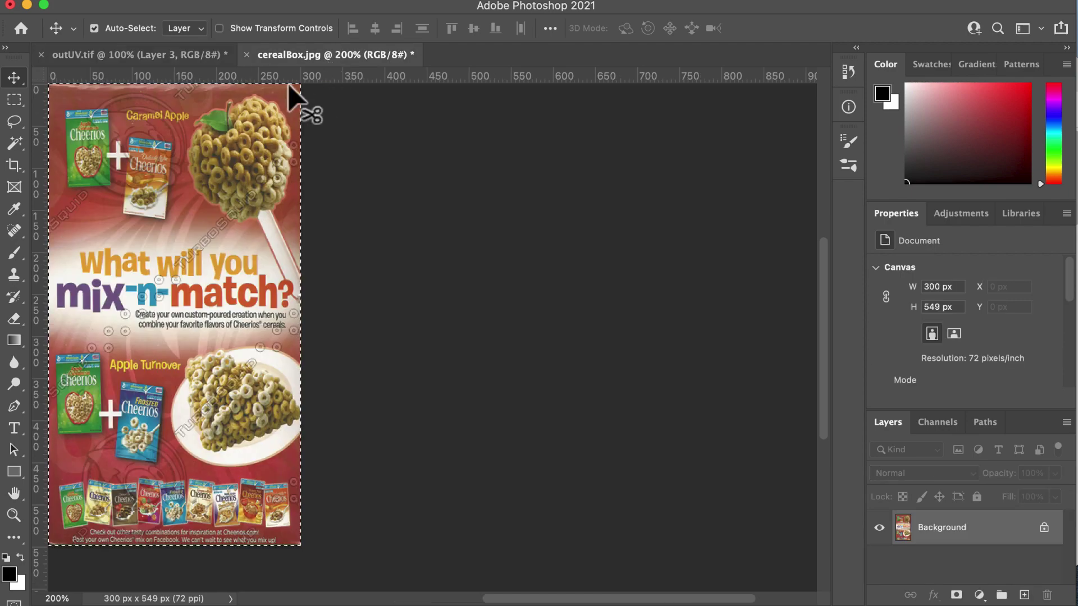
pyautogui.click(3, 1)
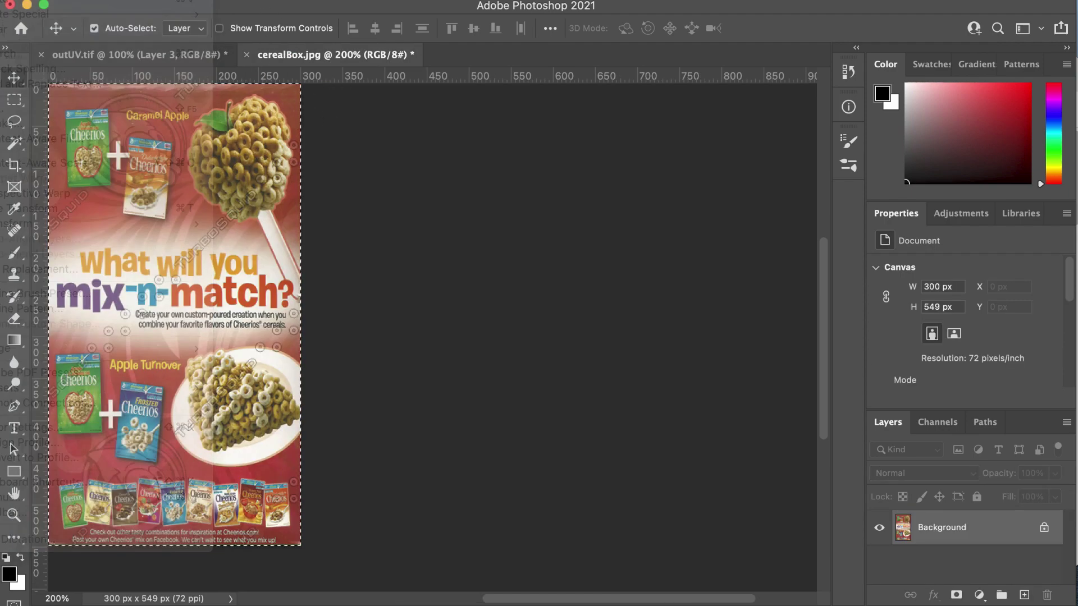
pyautogui.press('super+z')
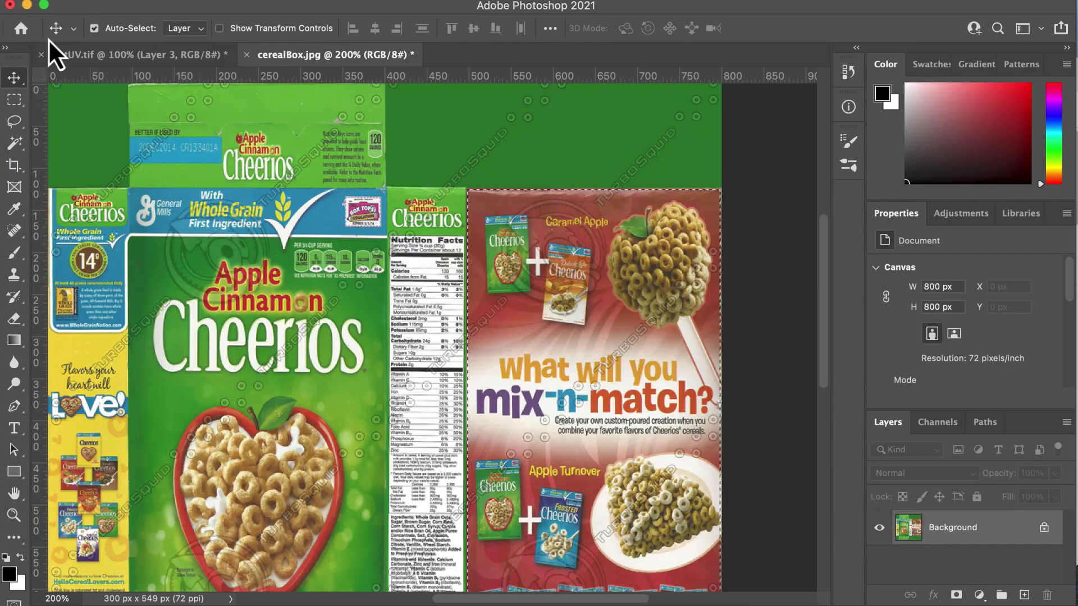
# Step: Select the nutrition facts side panel with a rectangular marquee and crop the image to about 92 x 549 px
pyautogui.click(17, 99)
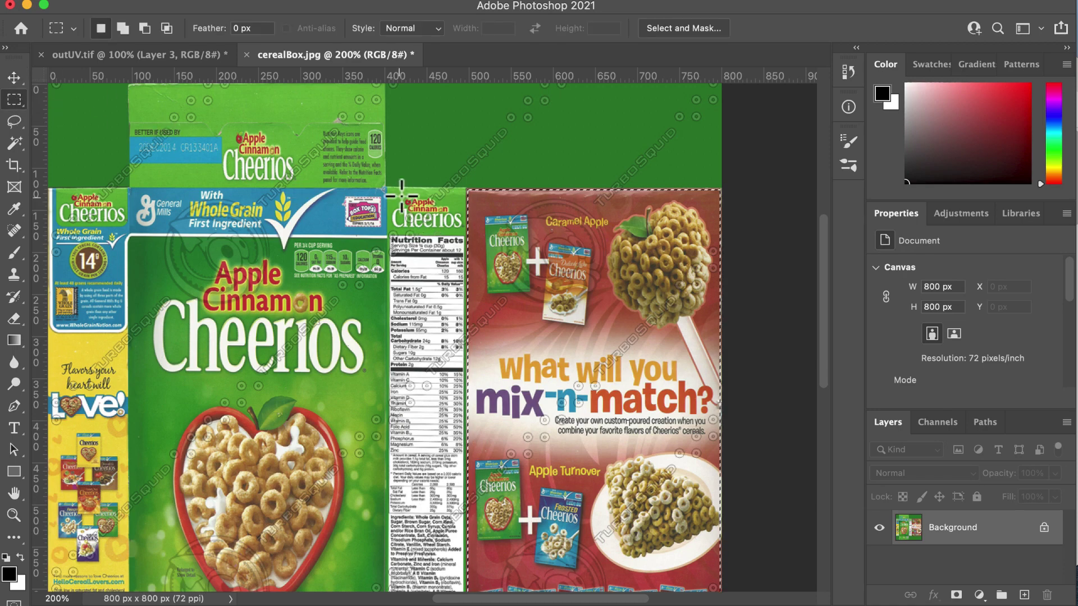
pyautogui.moveTo(387, 188); pyautogui.dragTo(465, 545)
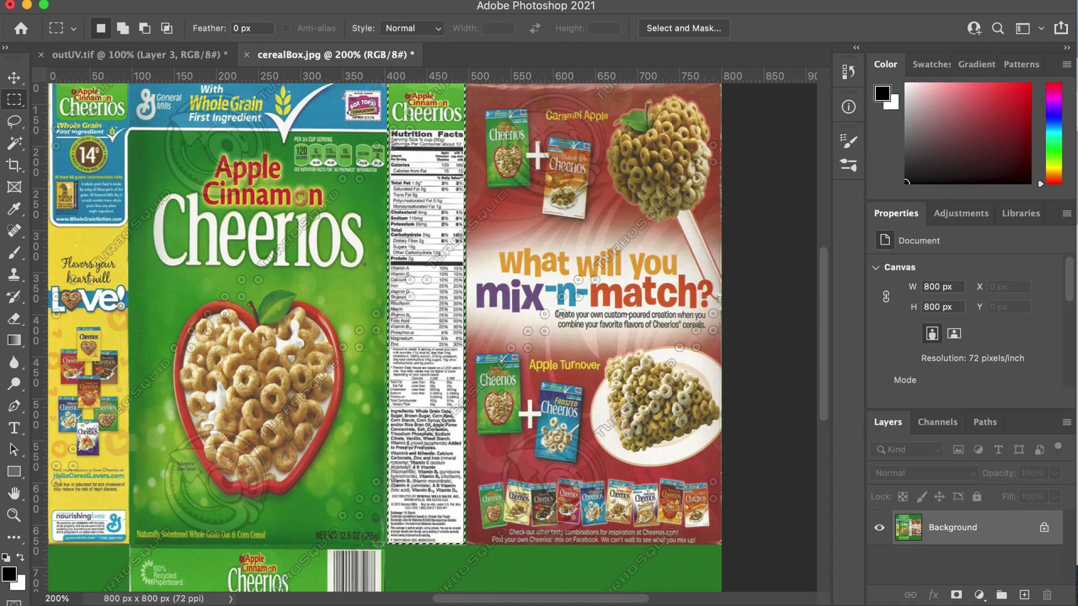
pyautogui.click(84, 0)
pyautogui.click(81, 20)
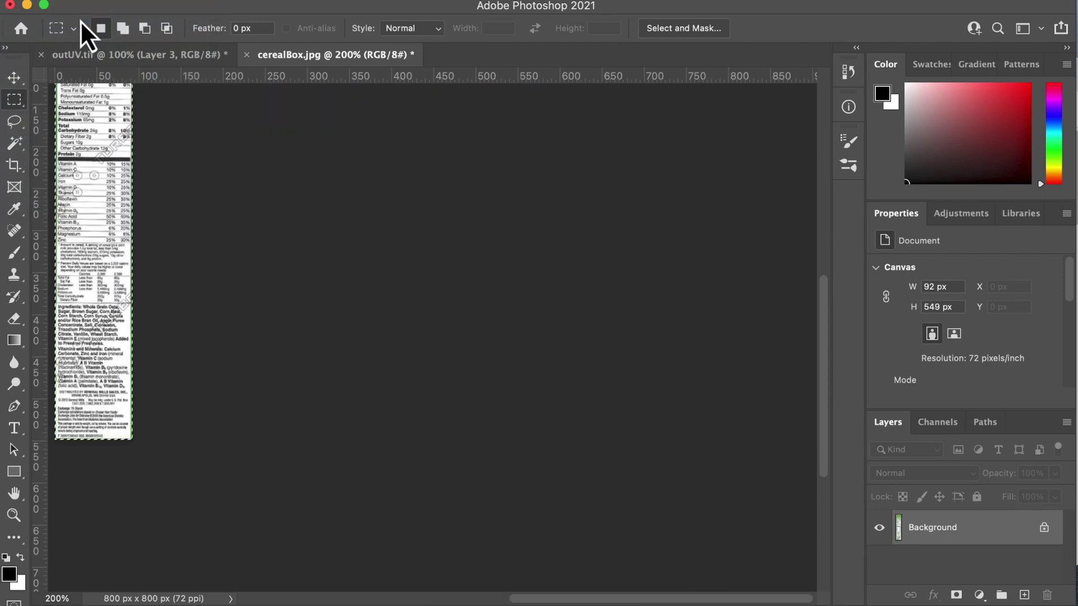
# Step: Paste the nutrition facts panel into outUV.tif and move it between the back and front faces at X 410 px, Y 344 px
pyautogui.click(194, 55)
pyautogui.hotkey('ctrl', 'v')
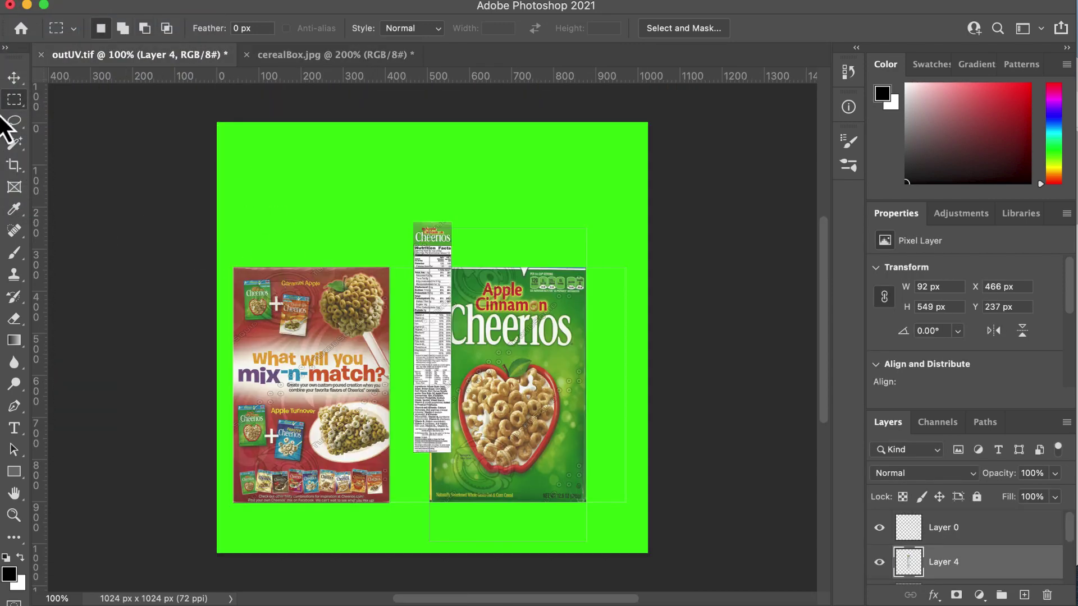
pyautogui.click(14, 80)
pyautogui.moveTo(441, 356); pyautogui.dragTo(407, 395)
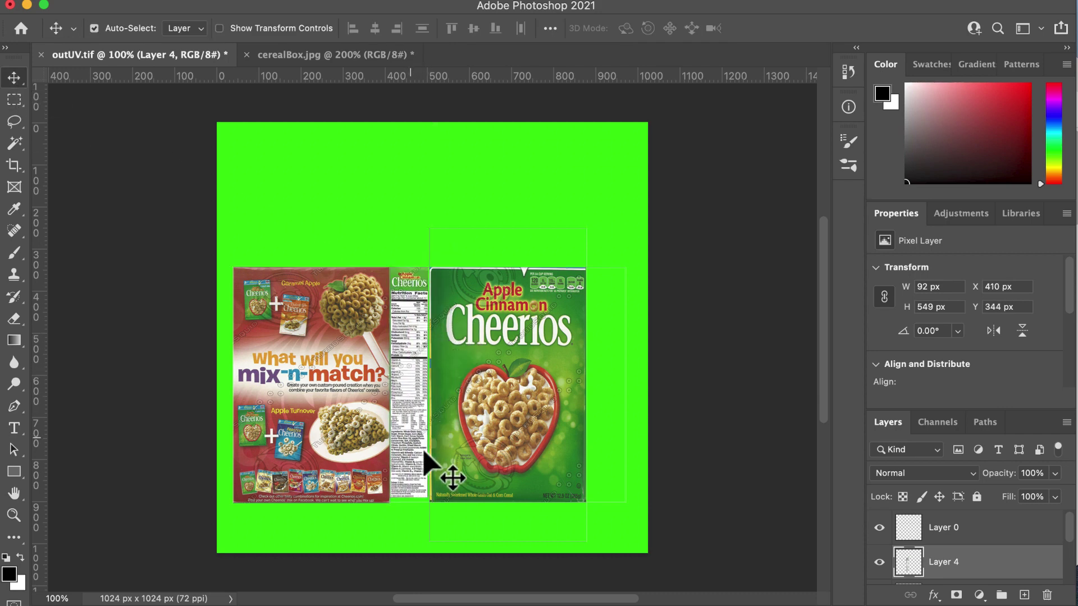
# Step: Scale the nutrition facts layer proportionally to about 102.25% so it fills the side face
pyautogui.scroll(-3, 777, 339)
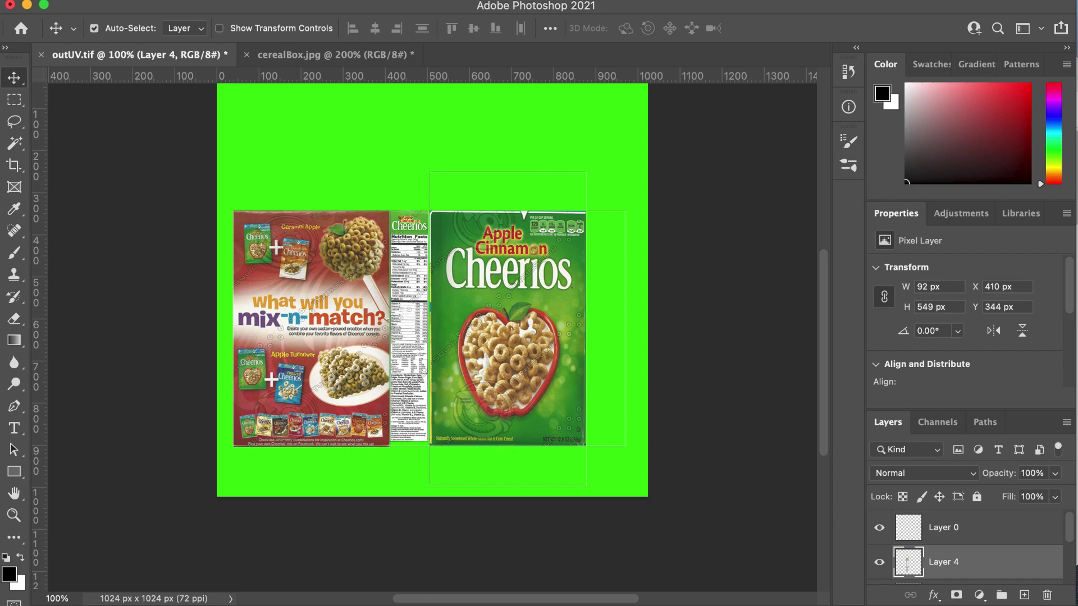
pyautogui.click(51, 8)
pyautogui.moveTo(104, 230)
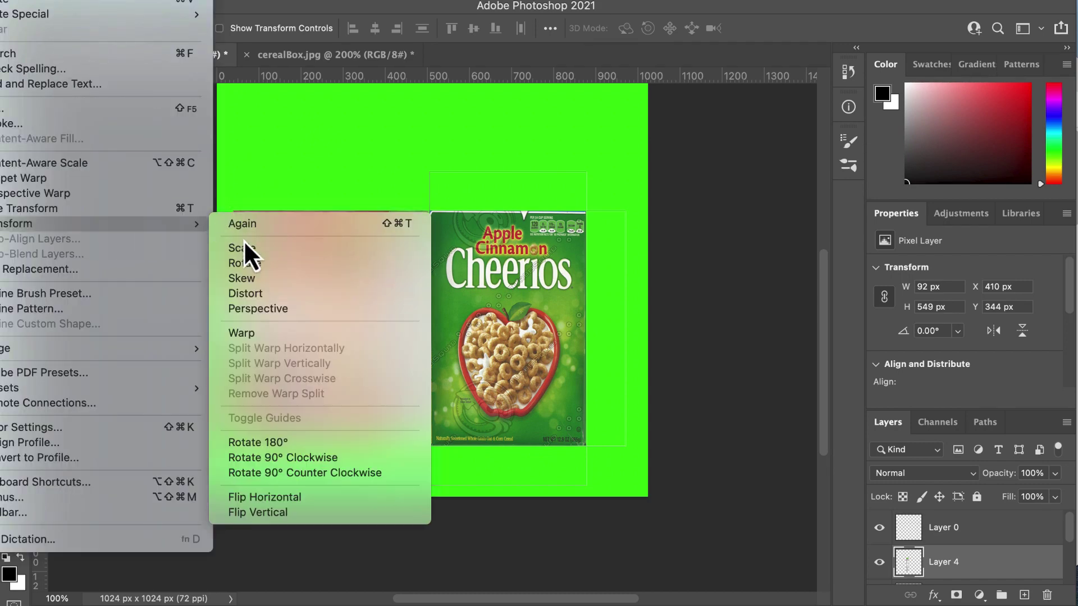
pyautogui.click(254, 261)
pyautogui.moveTo(429, 443); pyautogui.dragTo(432, 449)
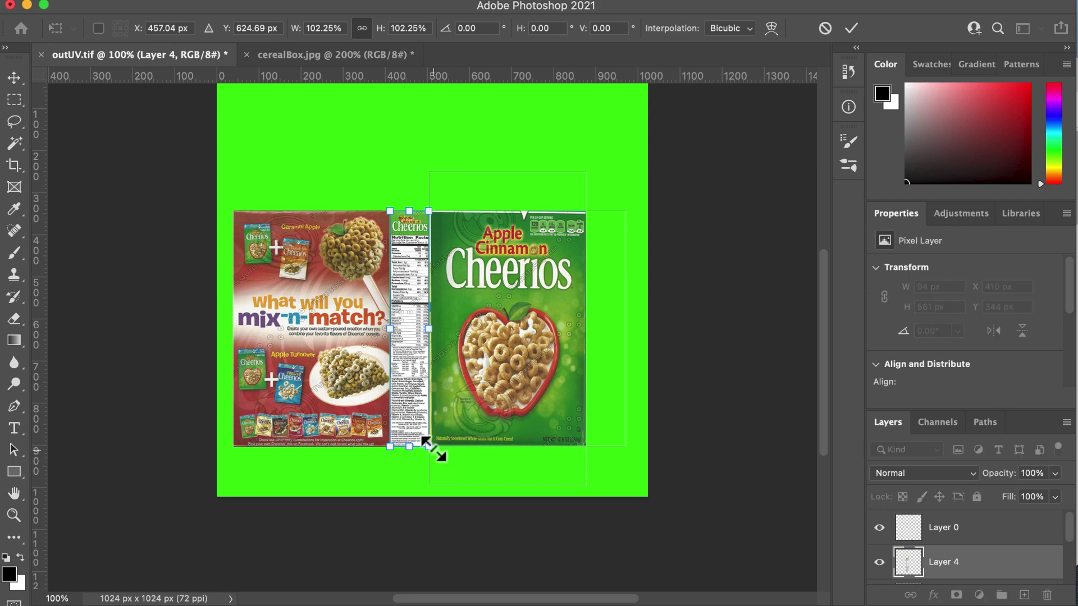
pyautogui.click(20, 79)
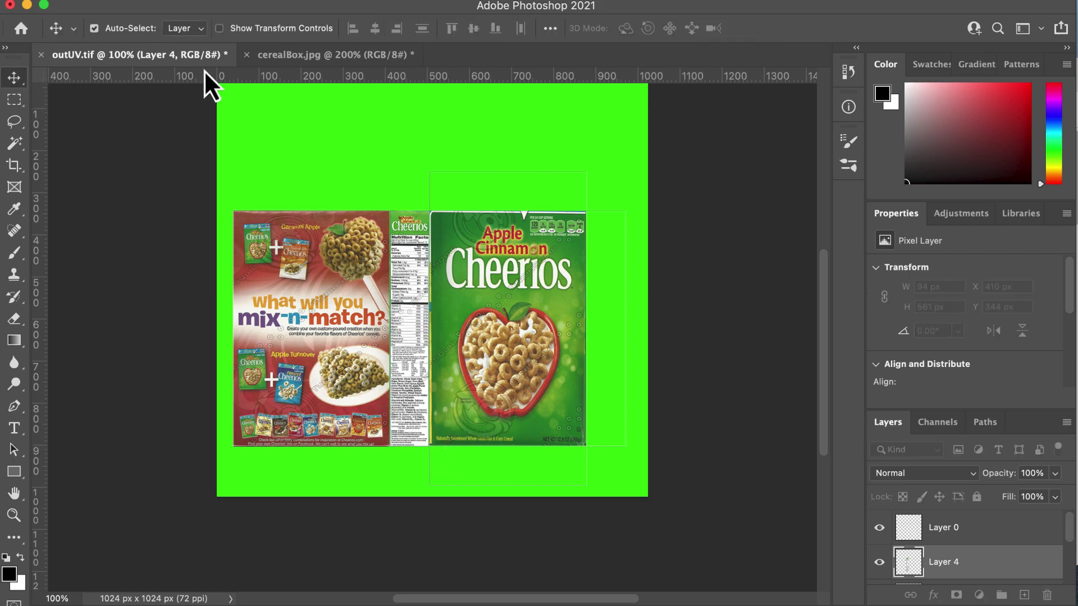
# Step: Undo the nutrition facts crop in cerealBox.jpg to restore the full box artwork
pyautogui.click(286, 55)
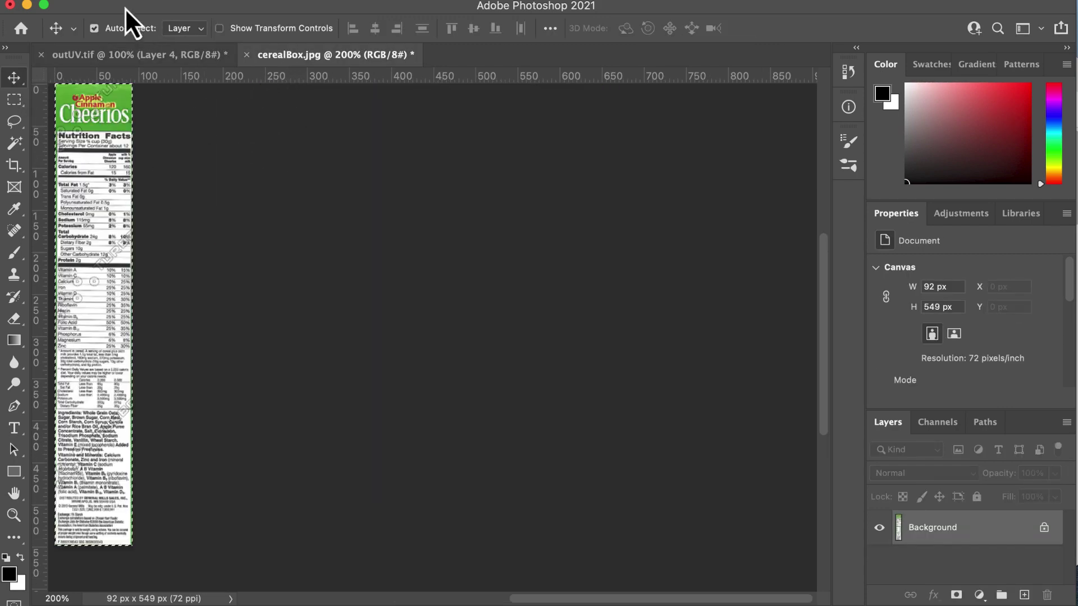
pyautogui.click(3, 1)
pyautogui.click(3, 1)
pyautogui.click(3, 1)
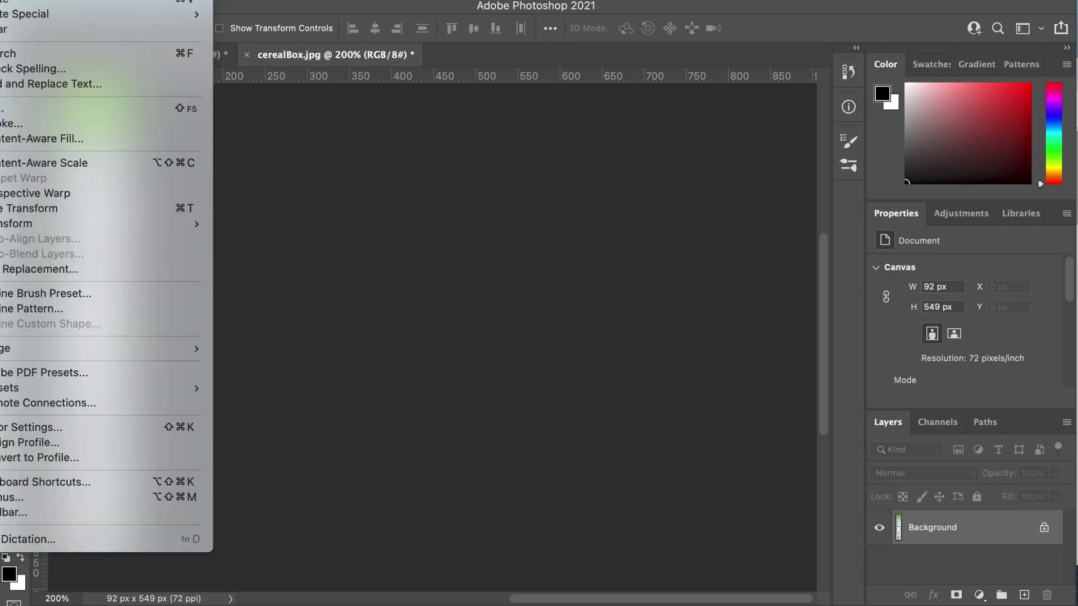
pyautogui.press('super+z')
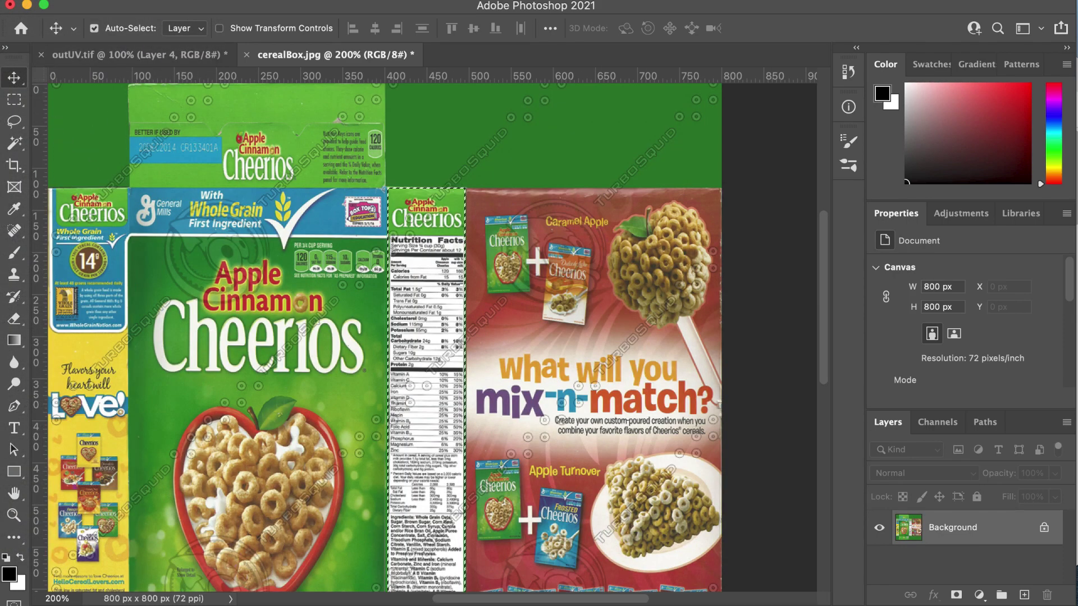
# Step: Select the box's top panel above the front artwork with a rectangular marquee and crop the image to about 301 x 74 px
pyautogui.click(15, 101)
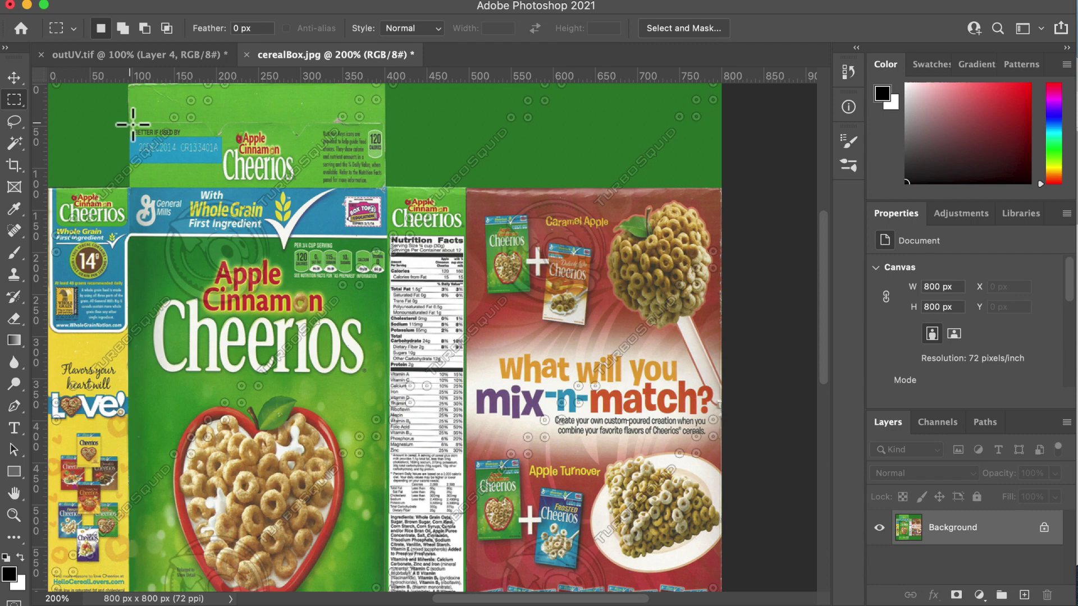
pyautogui.moveTo(130, 122); pyautogui.dragTo(393, 171)
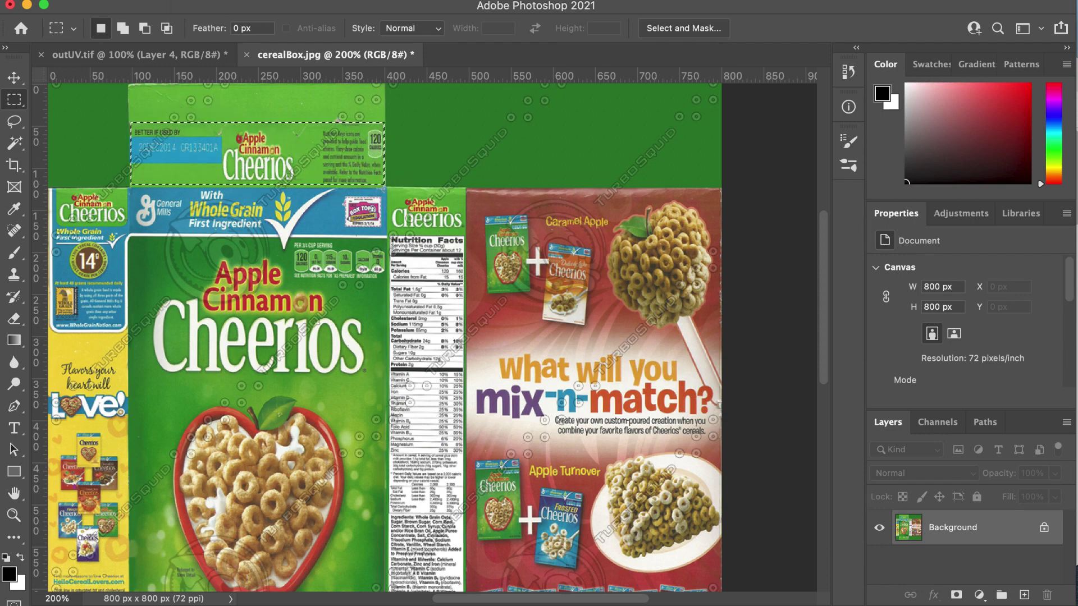
pyautogui.click(50, 2)
pyautogui.click(53, 25)
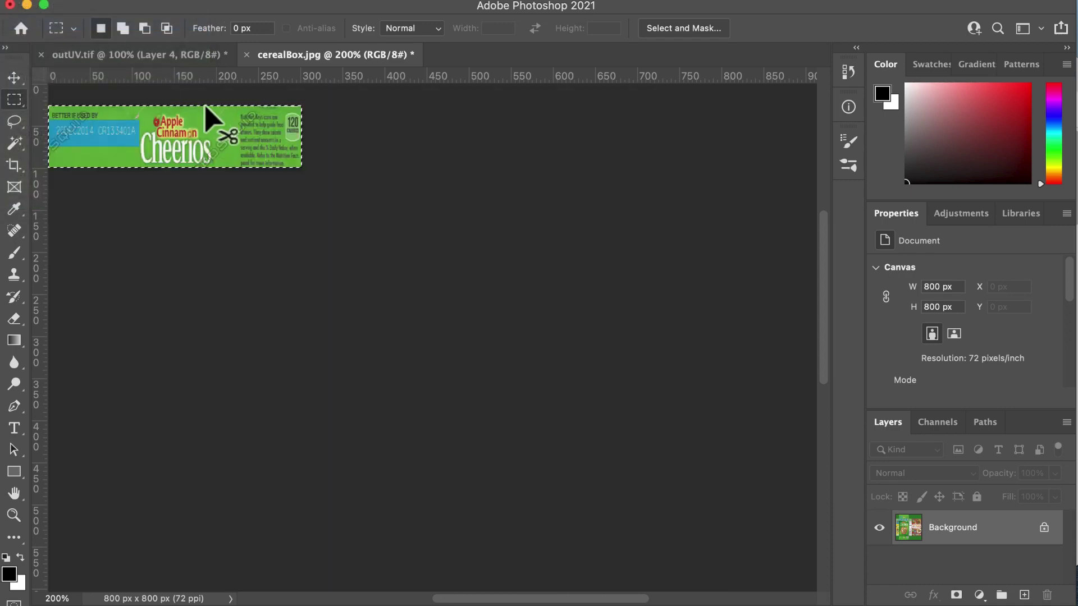
# Step: Paste the top panel into outUV.tif and move it directly above the front face, at about X 541 px, Y 270 px
pyautogui.click(182, 59)
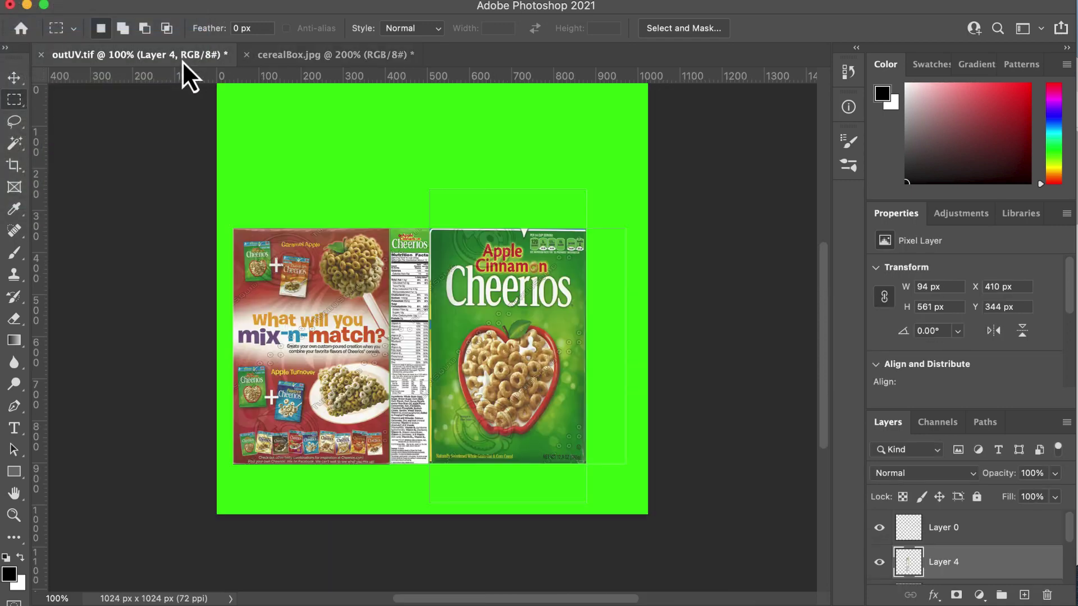
pyautogui.press('super+v')
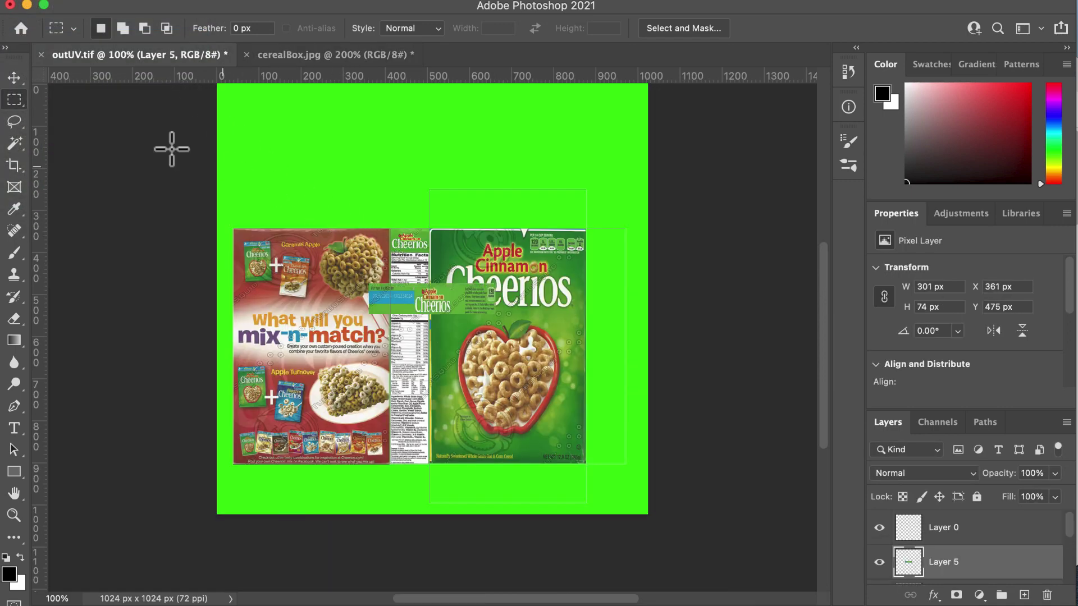
pyautogui.click(14, 76)
pyautogui.moveTo(476, 308); pyautogui.dragTo(525, 214)
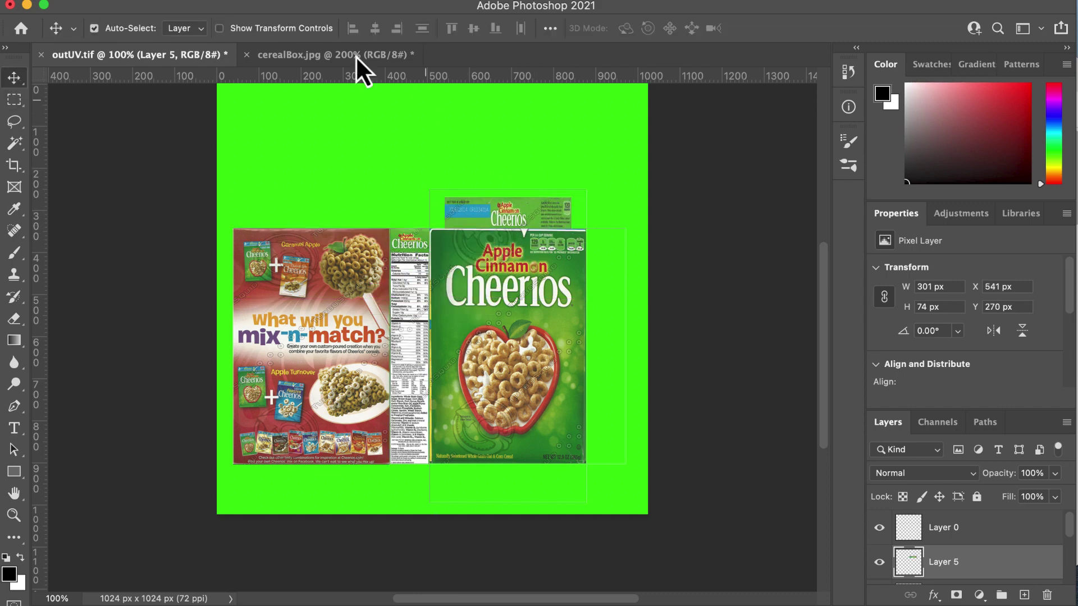
# Step: Scale the top panel layer proportionally to about 364 x 90 px to match the top face above the front panel
pyautogui.click(0, 0)
pyautogui.moveTo(158, 225)
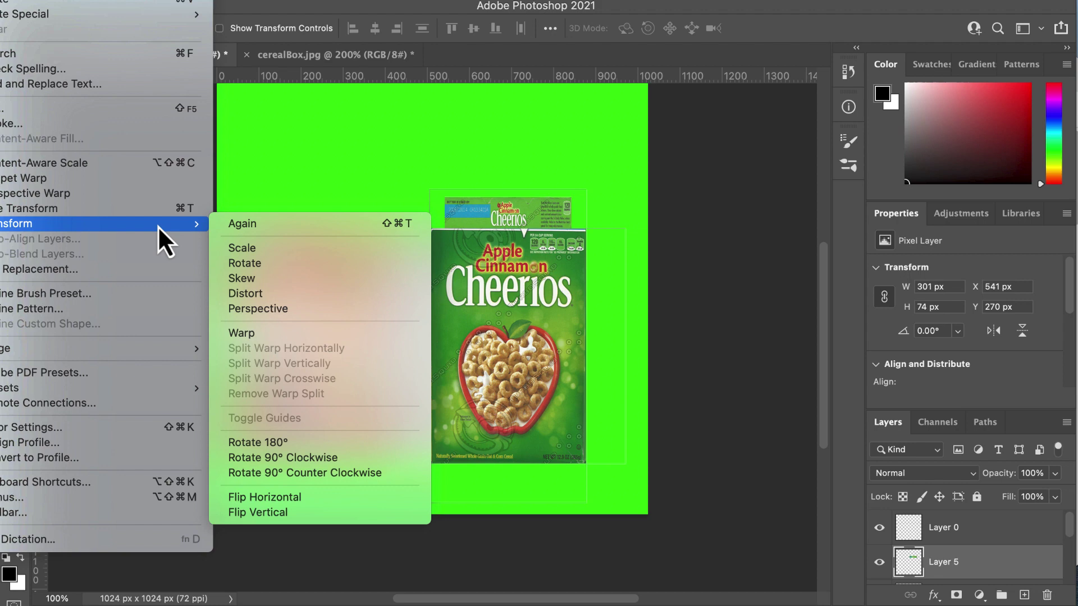
pyautogui.click(242, 248)
pyautogui.moveTo(444, 197); pyautogui.dragTo(430, 193)
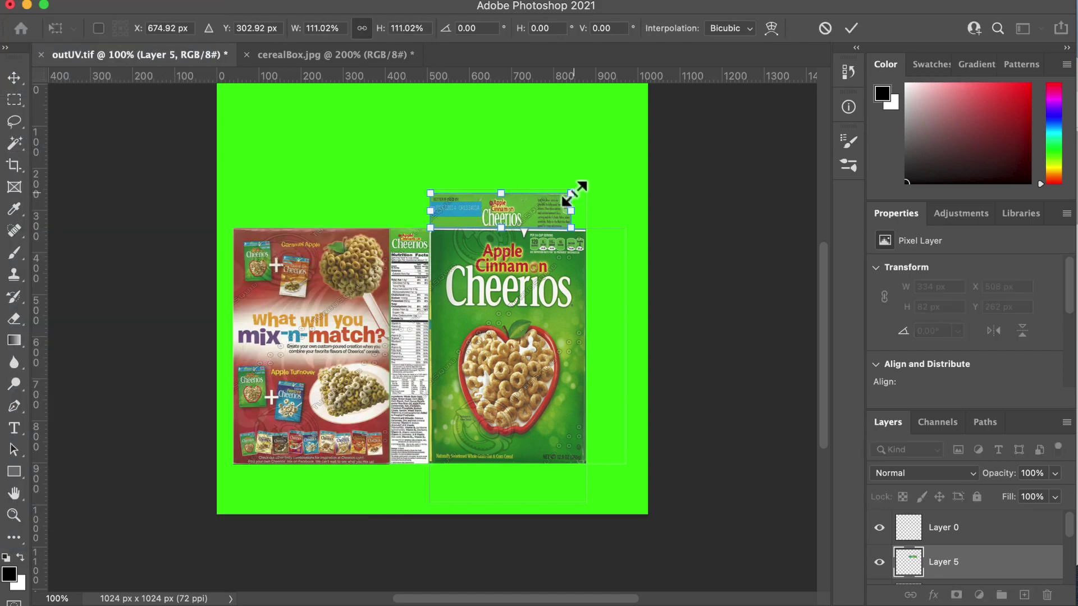
pyautogui.moveTo(571, 195); pyautogui.dragTo(581, 186)
pyautogui.click(14, 78)
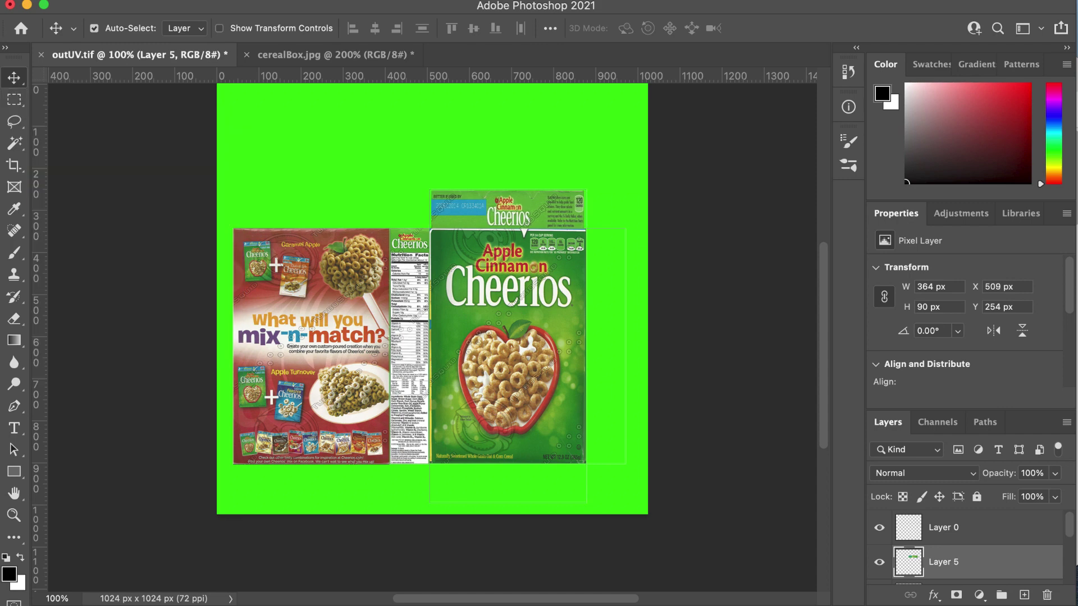
# Step: Distort the top panel layer to about 102.47% width, stretching both sides to the top face's edges
pyautogui.click(5, 1)
pyautogui.moveTo(181, 226)
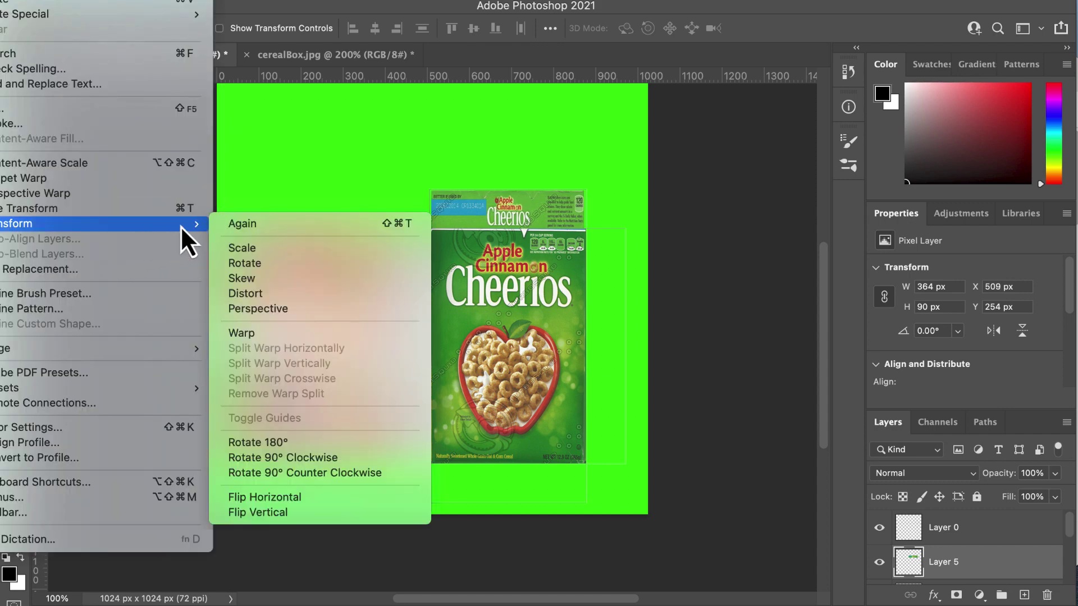
pyautogui.click(264, 292)
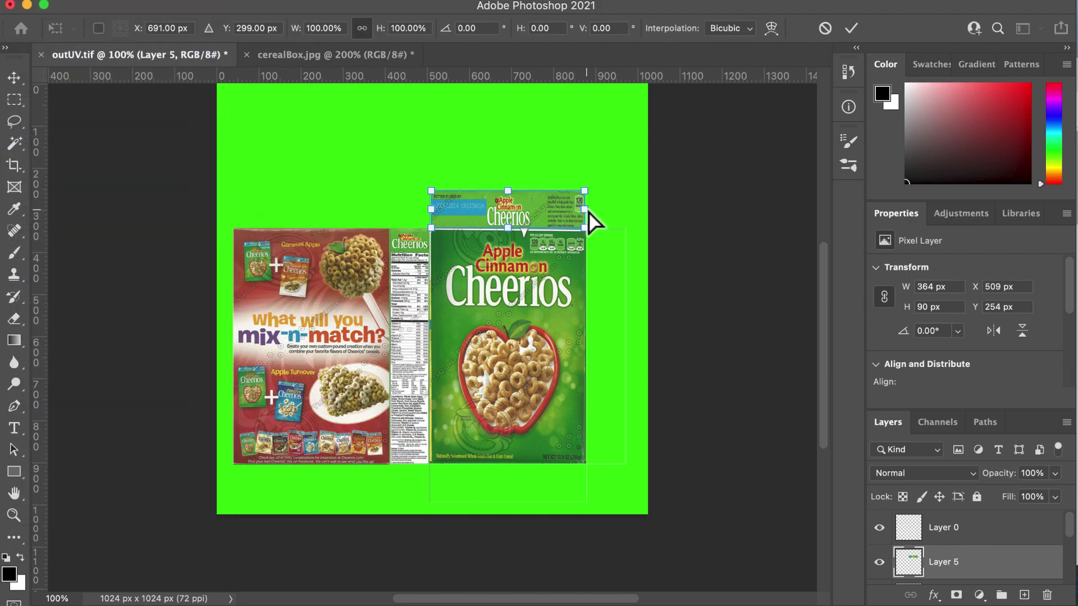
pyautogui.moveTo(586, 210); pyautogui.dragTo(588, 214)
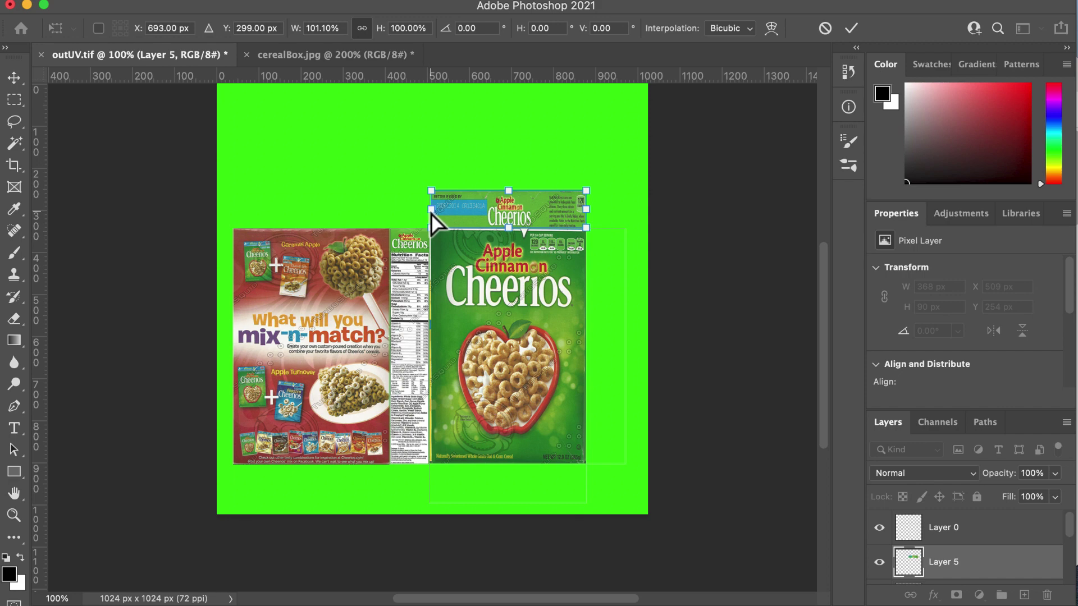
pyautogui.moveTo(430, 214); pyautogui.dragTo(425, 223)
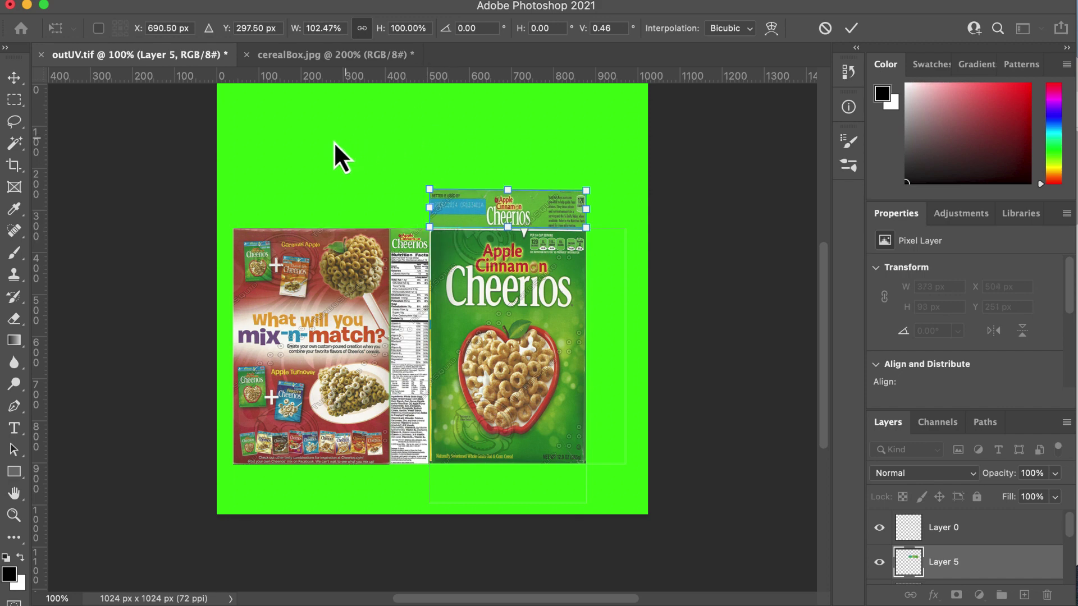
pyautogui.click(14, 78)
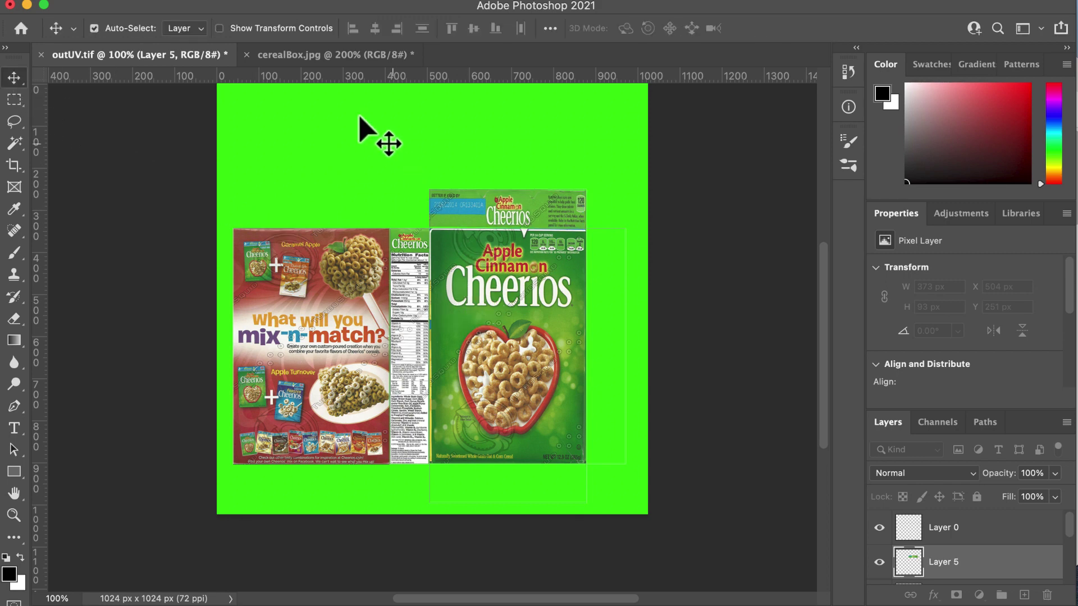
# Step: Undo the top panel crop in cerealBox.jpg to restore the full box artwork
pyautogui.click(264, 56)
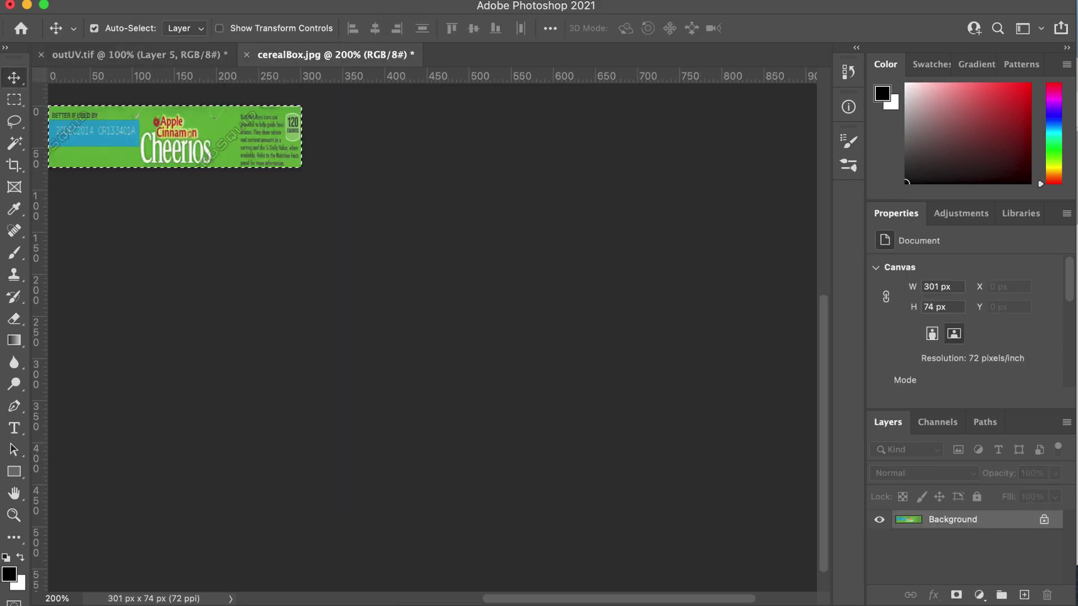
pyautogui.click(5, 2)
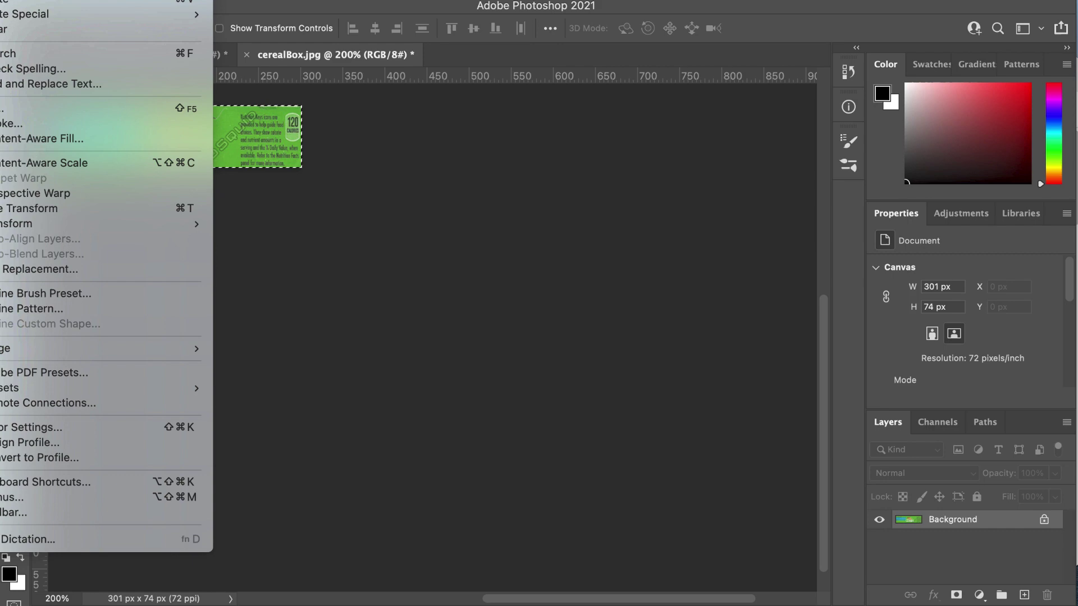
pyautogui.press('super+z')
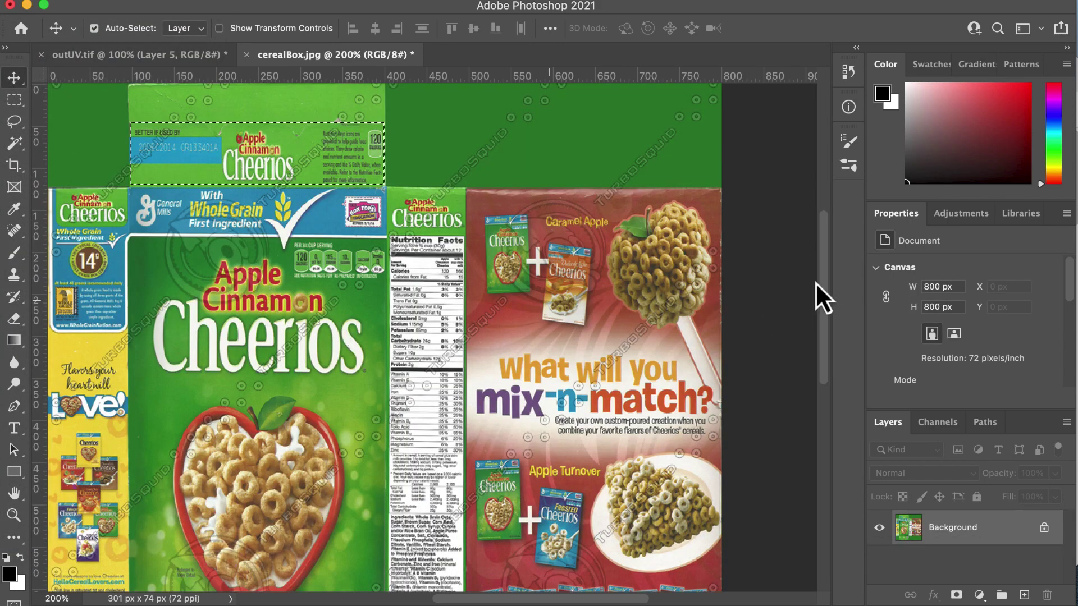
# Step: Select the bottom panel with the barcode using a rectangular marquee and crop the image to about 299 x 77 px
pyautogui.scroll(-5, 827, 314)
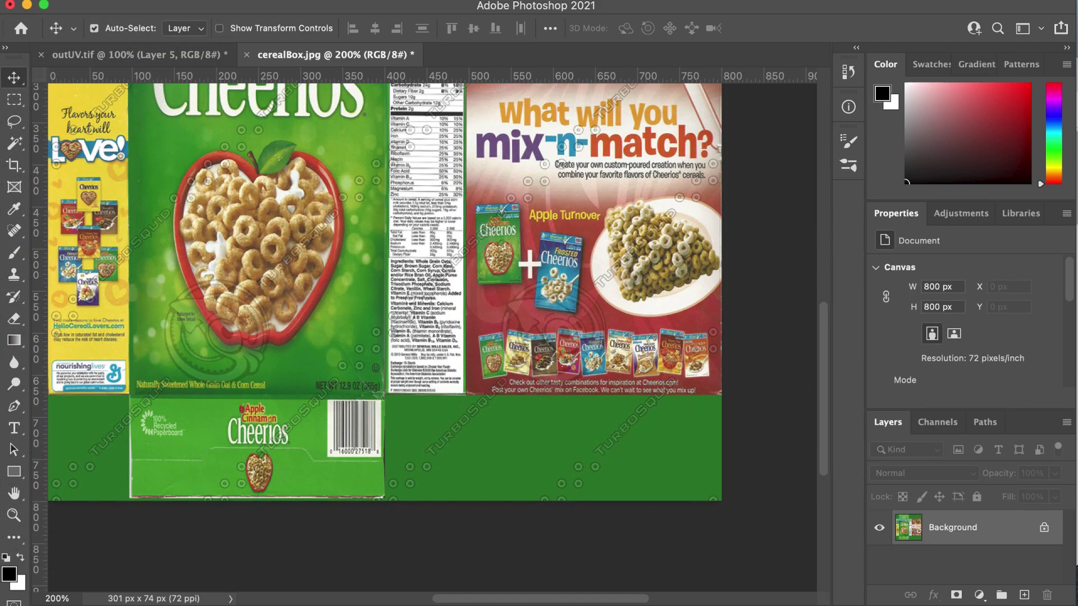
pyautogui.click(19, 99)
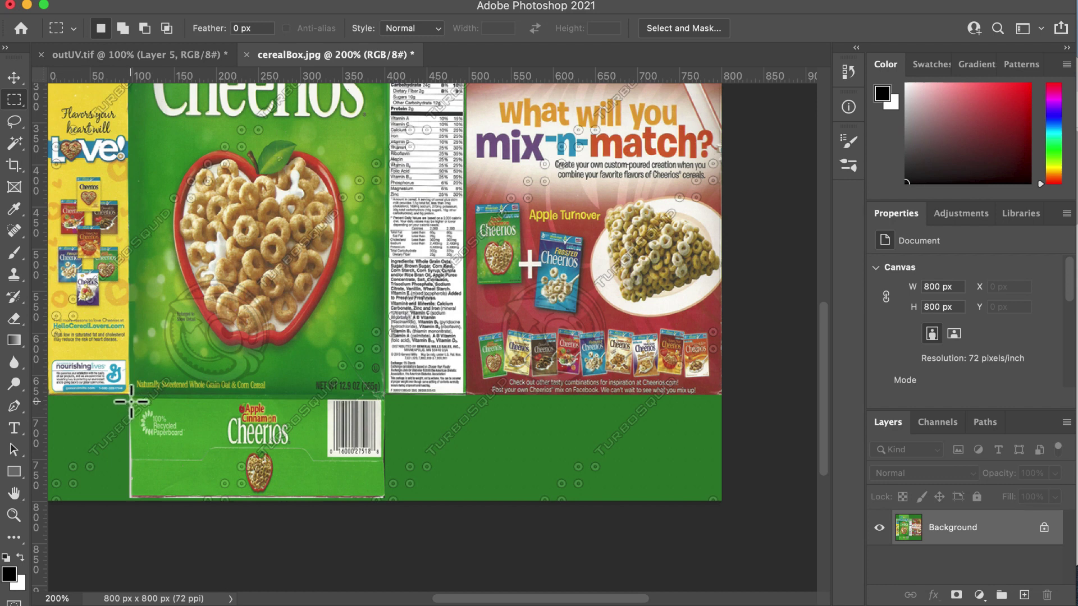
pyautogui.moveTo(132, 400); pyautogui.dragTo(383, 462)
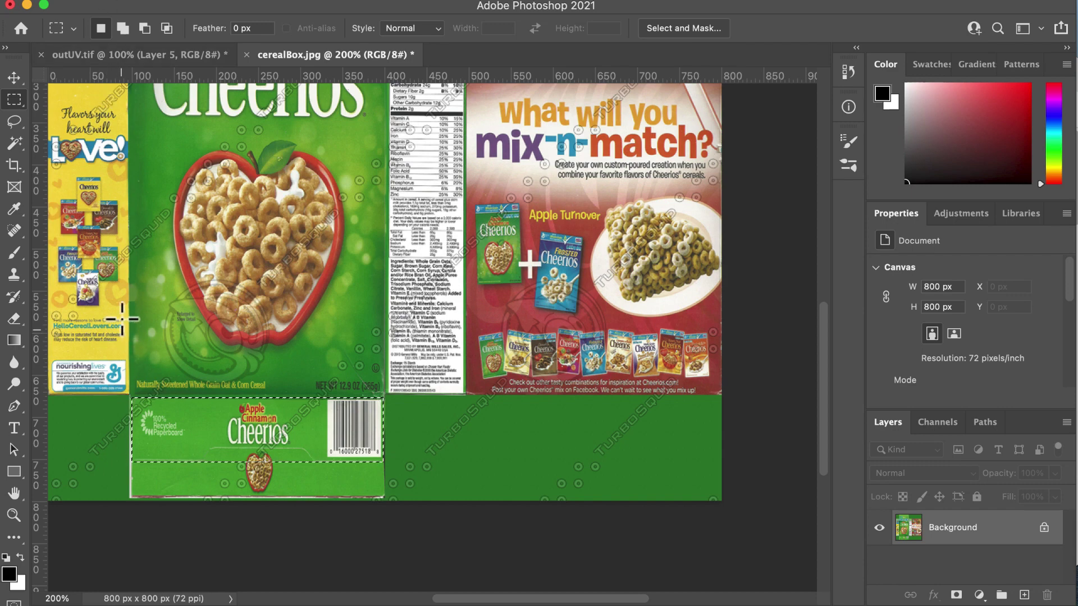
pyautogui.click(1, 1)
pyautogui.moveTo(13, 2)
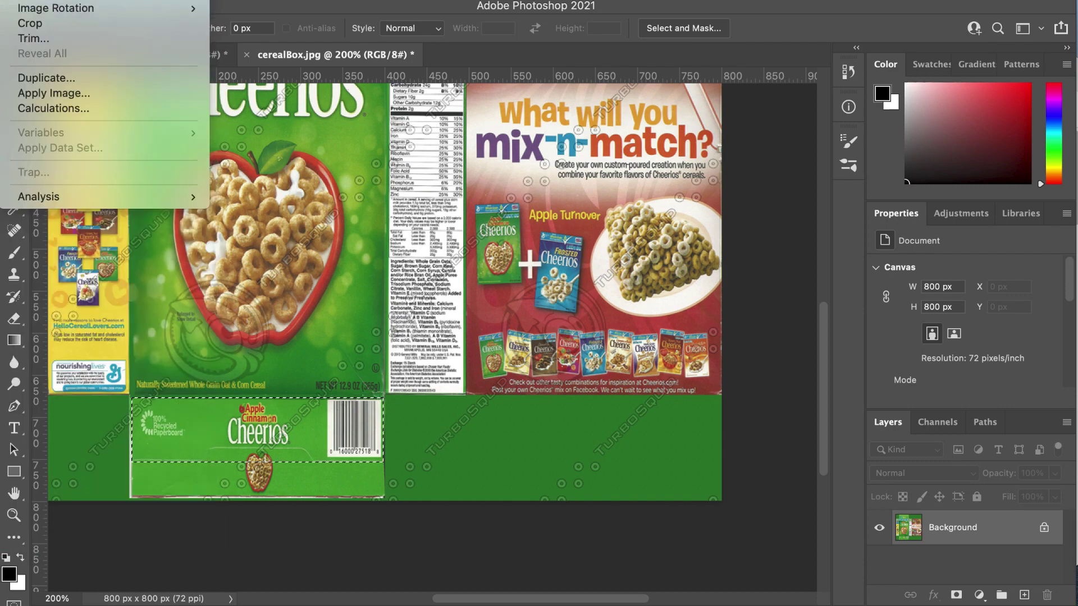
pyautogui.click(57, 25)
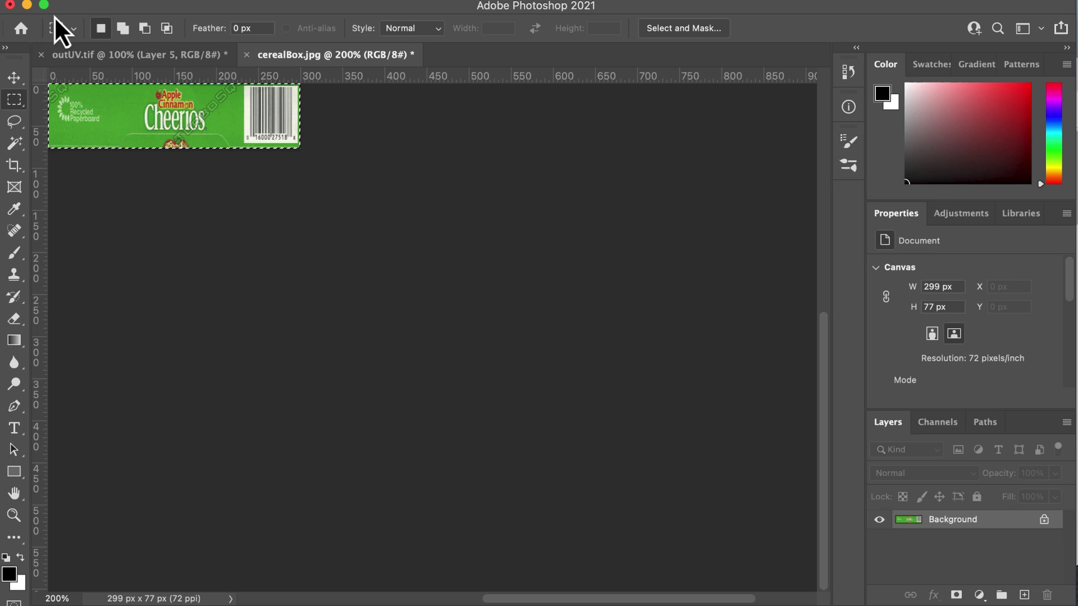
# Step: Paste the bottom panel into outUV.tif and move it directly below the front face, at about X 506 px, Y 904 px
pyautogui.click(140, 56)
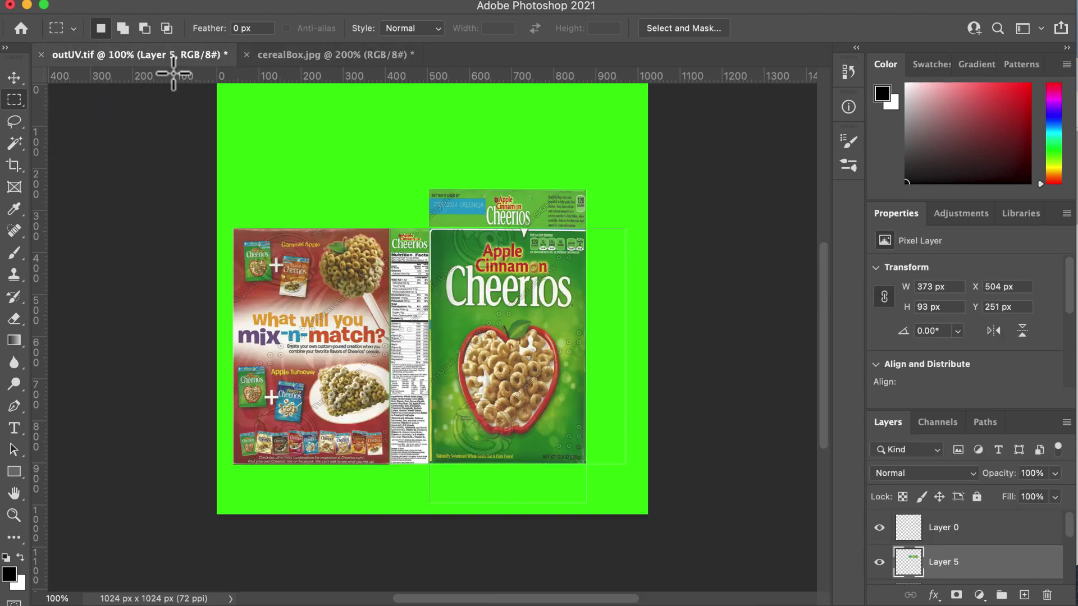
pyautogui.press('super+v')
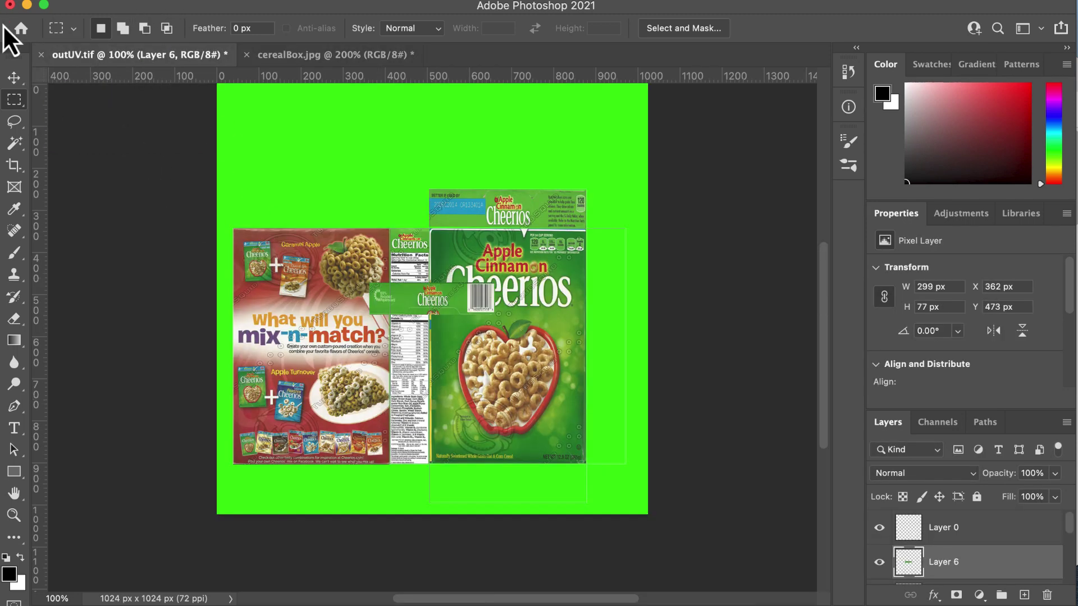
pyautogui.click(12, 78)
pyautogui.moveTo(456, 302); pyautogui.dragTo(530, 476)
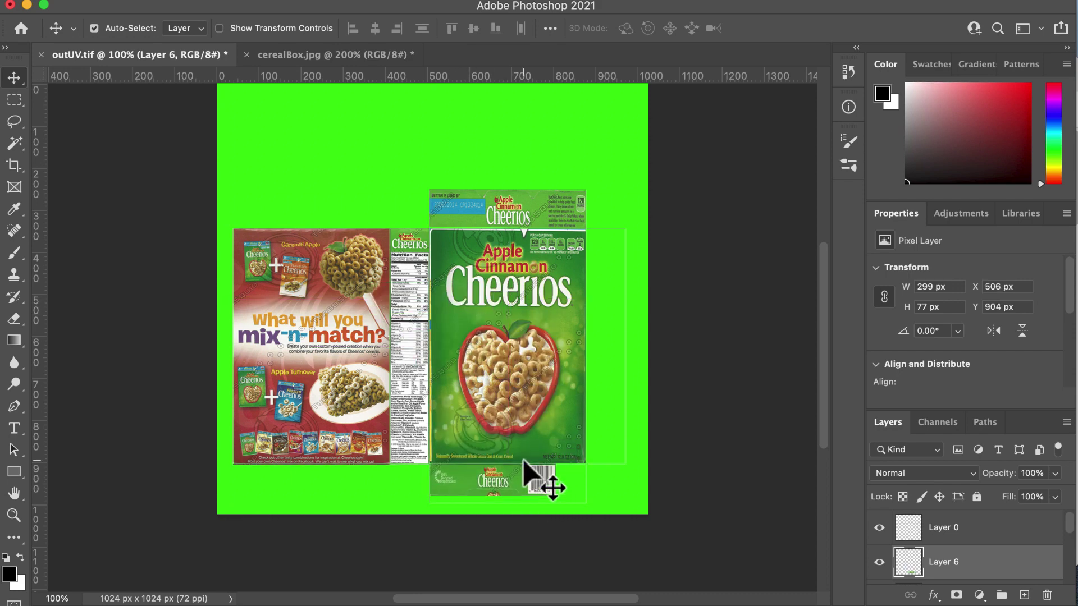
# Step: Scale the bottom panel layer proportionally to about 123.87% so it spans the bottom face's width
pyautogui.click(0, 0)
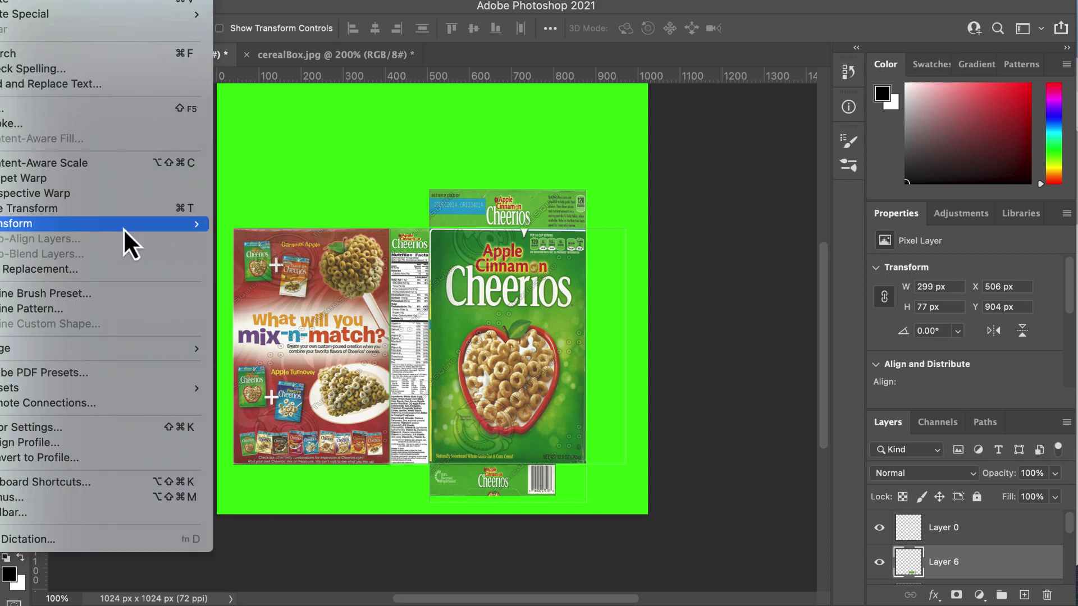
pyautogui.moveTo(123, 228)
pyautogui.click(293, 247)
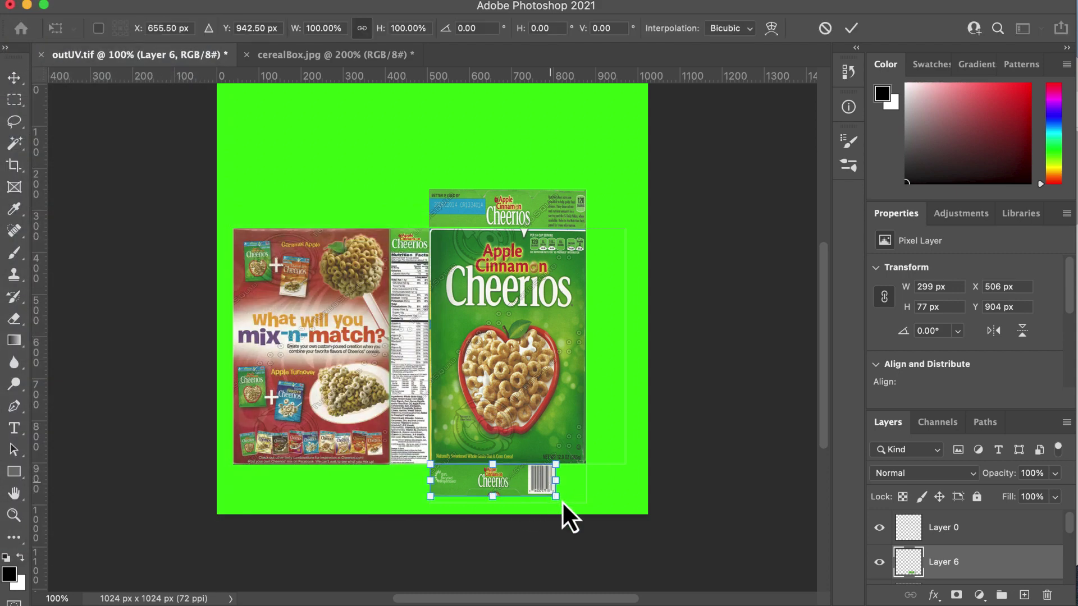
pyautogui.moveTo(556, 497); pyautogui.dragTo(585, 503)
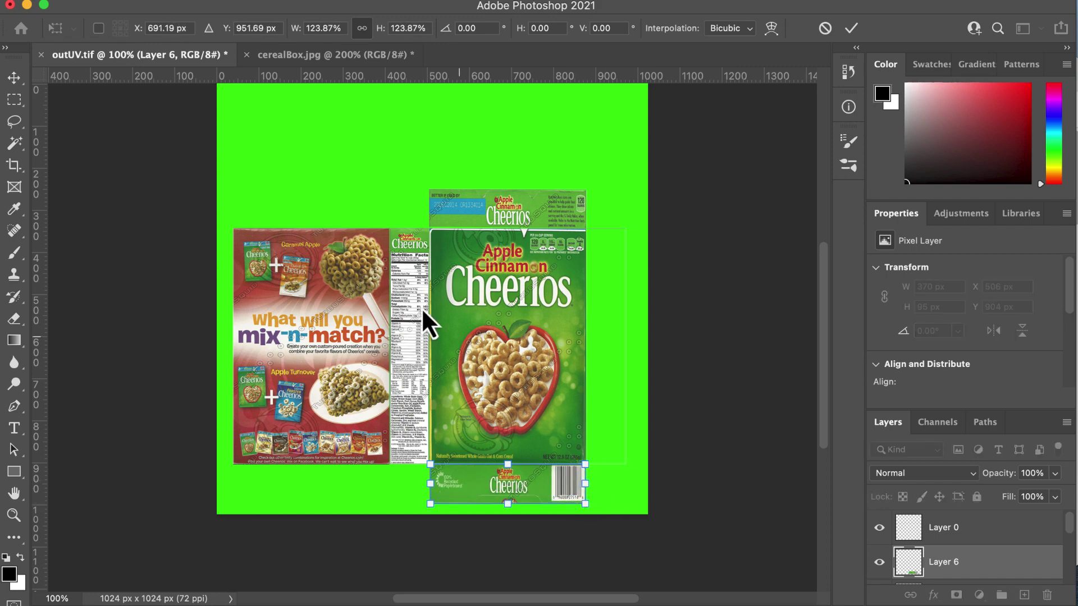
pyautogui.click(16, 78)
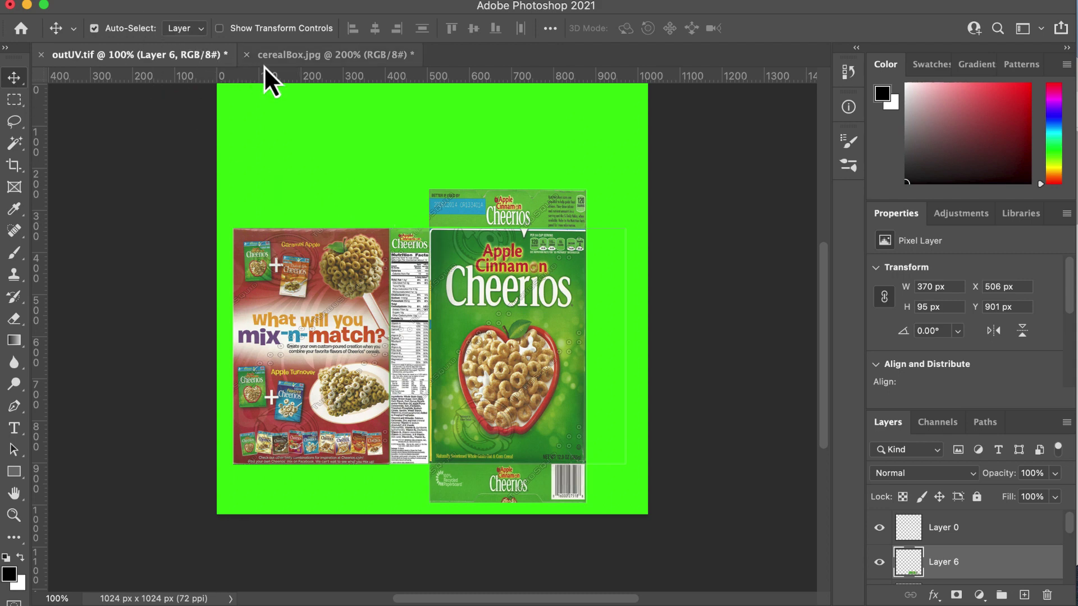
# Step: Undo the bottom panel crop in cerealBox.jpg and crop the artwork to the yellow side panel, about 96 x 549 px
pyautogui.click(286, 54)
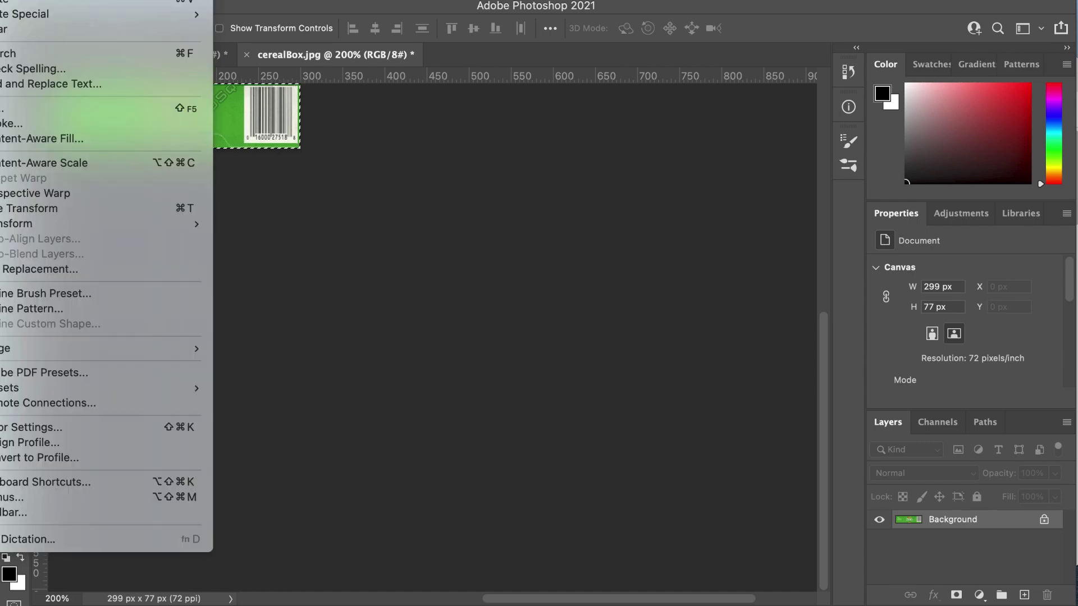
pyautogui.press('super+z')
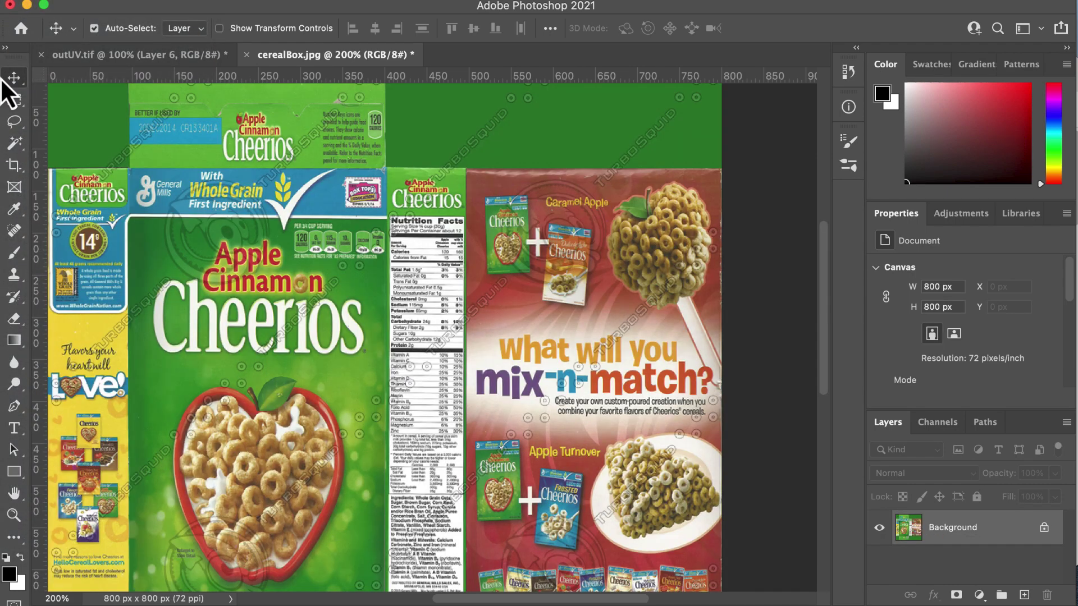
pyautogui.click(14, 99)
pyautogui.moveTo(538, 599); pyautogui.dragTo(479, 585)
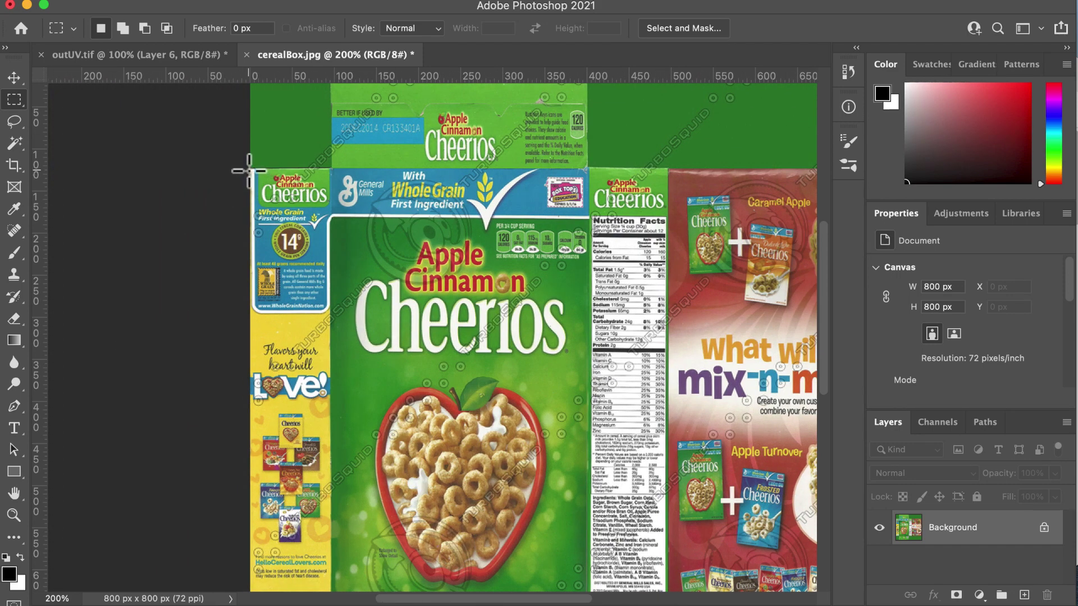
pyautogui.moveTo(249, 171); pyautogui.dragTo(329, 562)
pyautogui.click(16, 0)
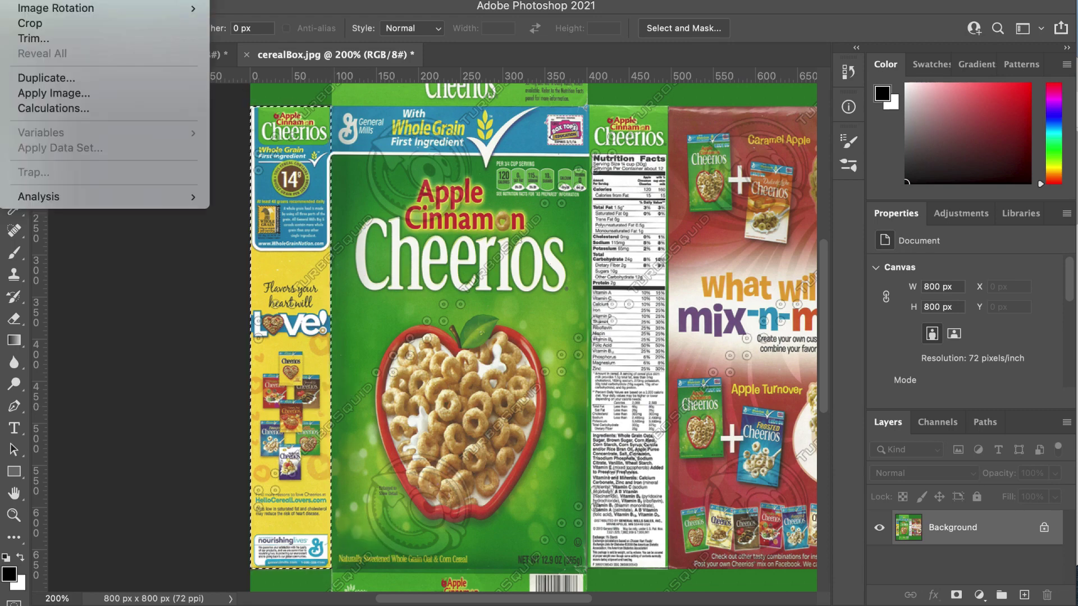
pyautogui.click(73, 23)
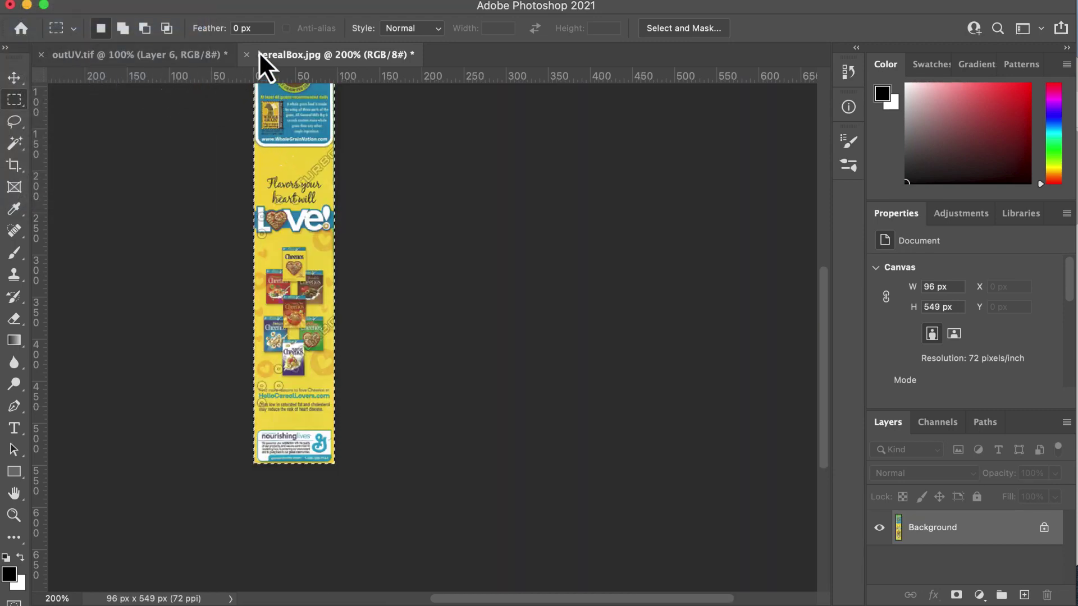
# Step: Paste the yellow side panel into outUV.tif and move it onto the face right of the front, at about X 875 px, Y 344 px
pyautogui.click(190, 55)
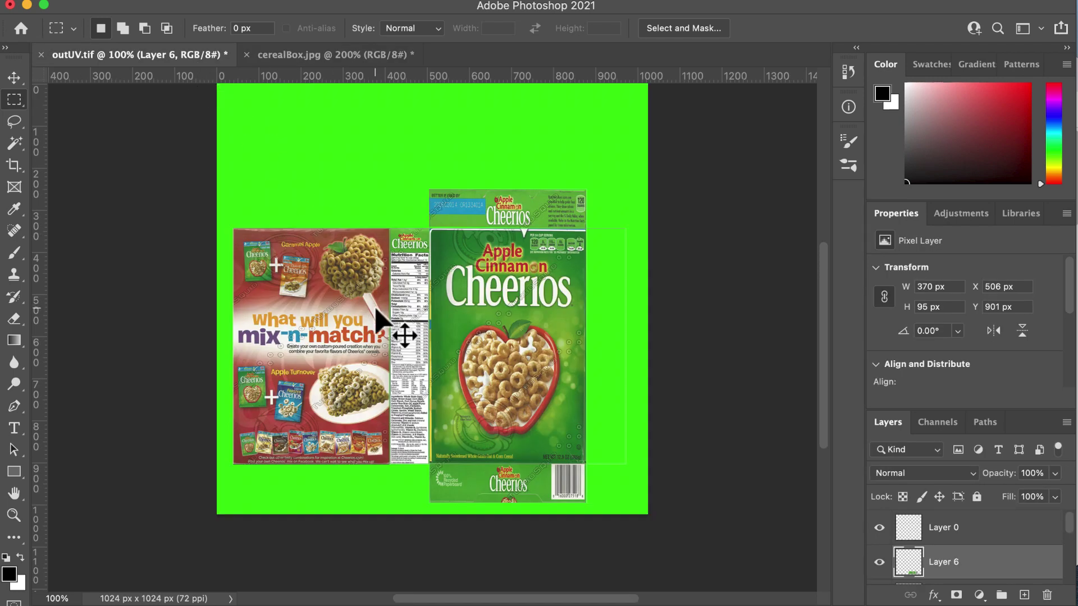
pyautogui.hotkey('ctrl', 'v')
pyautogui.click(17, 78)
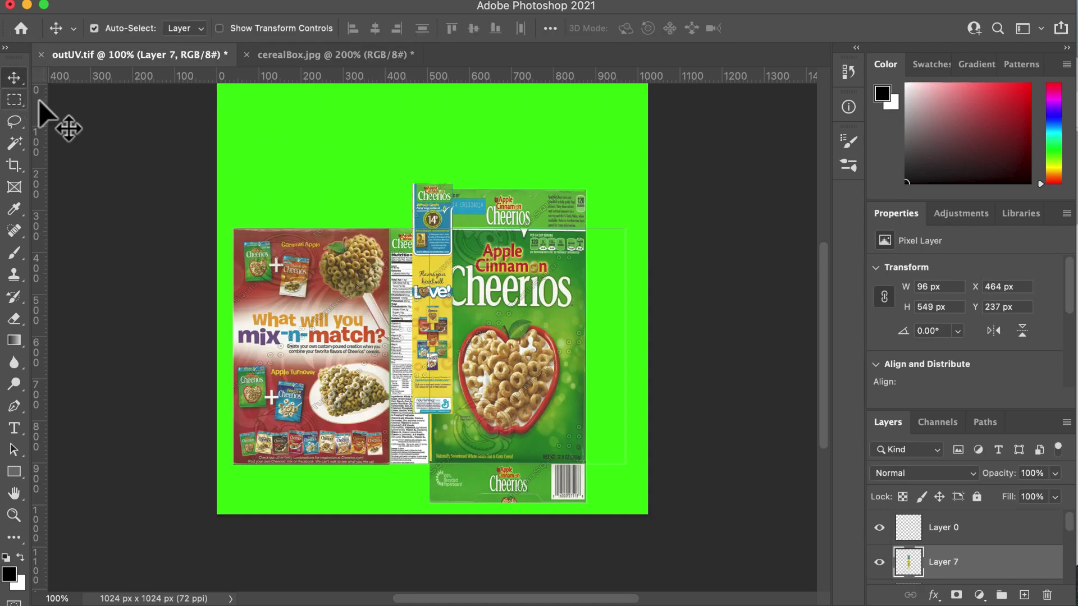
pyautogui.moveTo(434, 286); pyautogui.dragTo(600, 337)
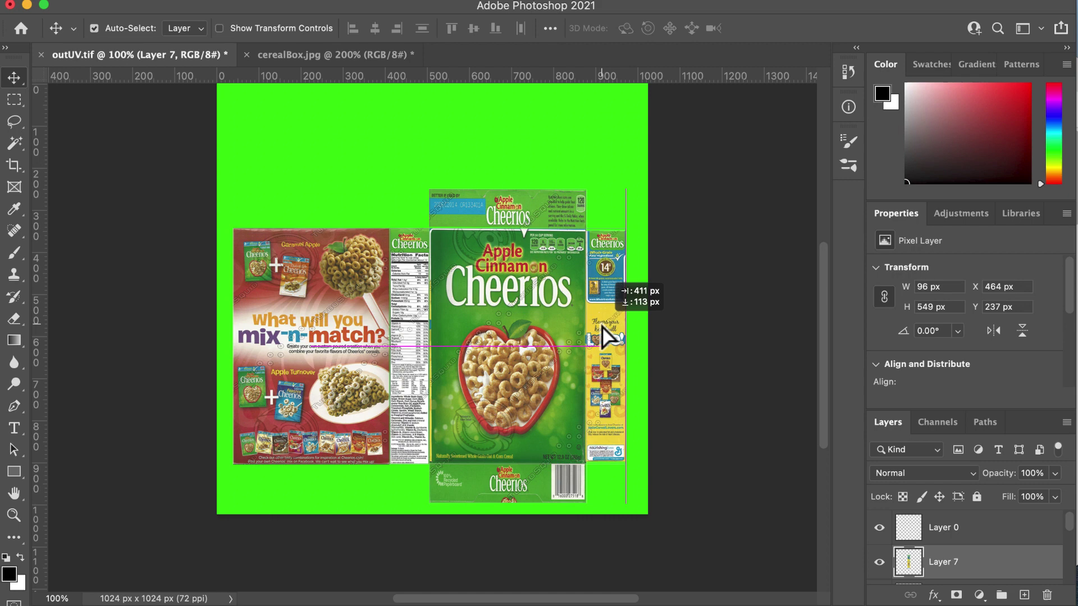
pyautogui.moveTo(604, 336); pyautogui.dragTo(610, 331)
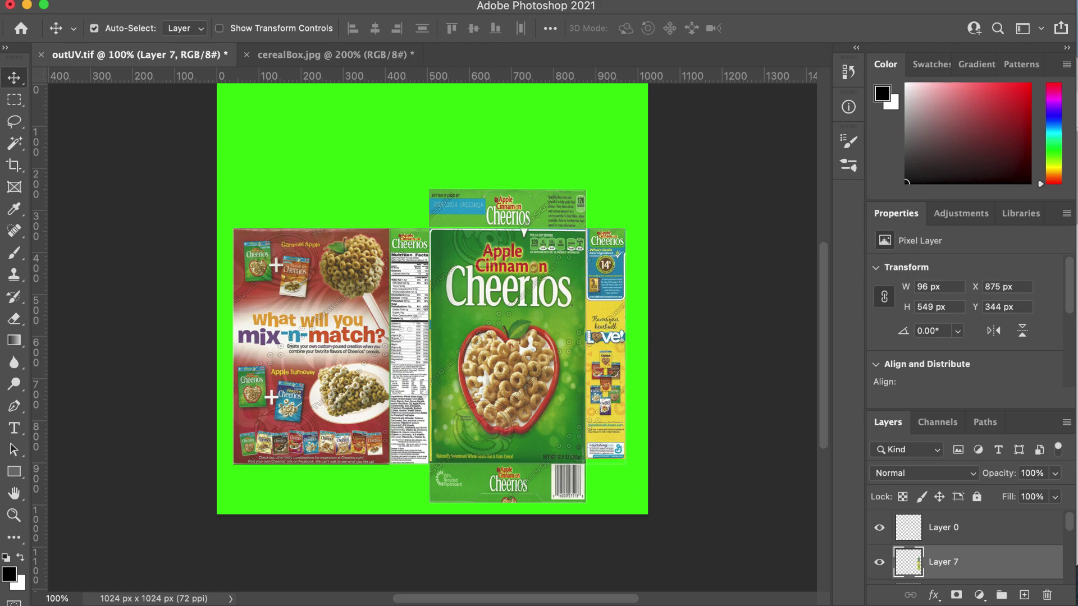
# Step: Distort the yellow side panel layer to about 102.37% height, stretching its lower edge to the side face's bottom
pyautogui.moveTo(116, 224)
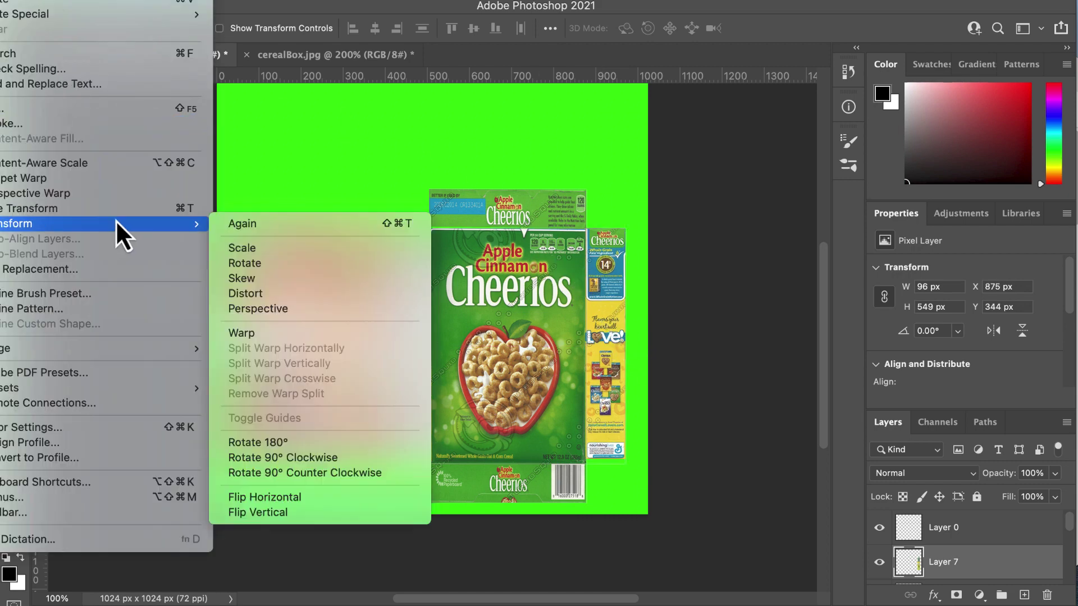
pyautogui.click(265, 290)
pyautogui.moveTo(608, 464); pyautogui.dragTo(614, 468)
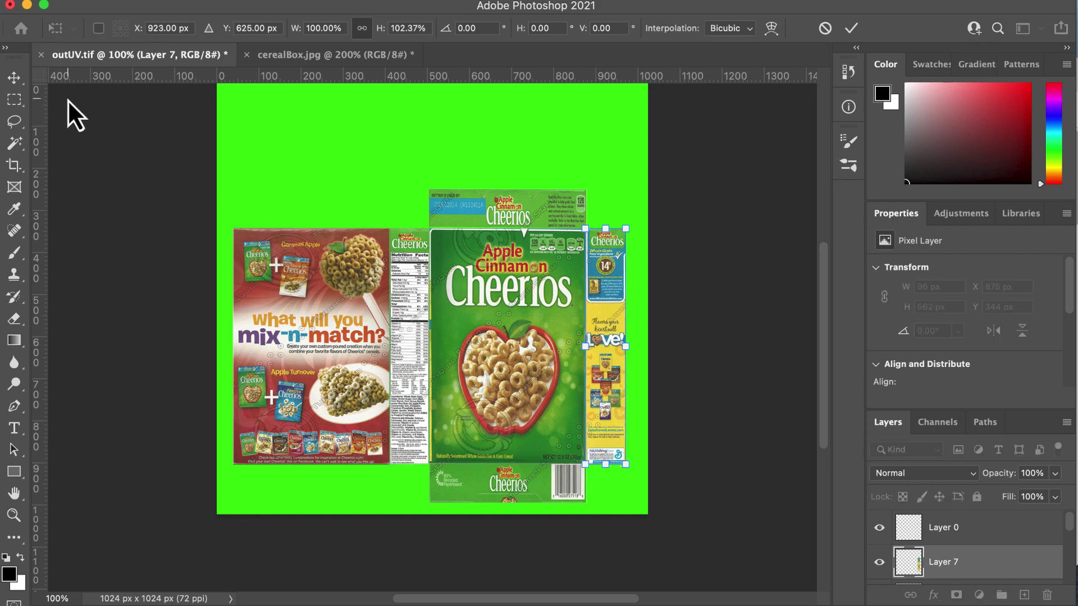
pyautogui.click(21, 79)
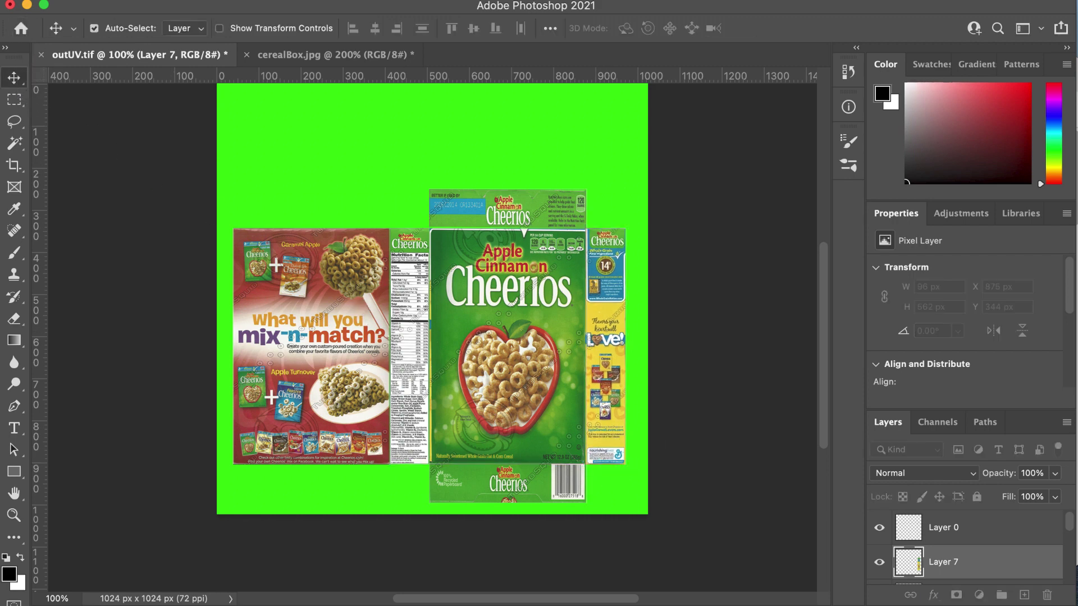
# Step: Set up a copy of the texture on the computer's Desktop, named cerealBoxTextureMap in JPEG format
pyautogui.click(2, 1)
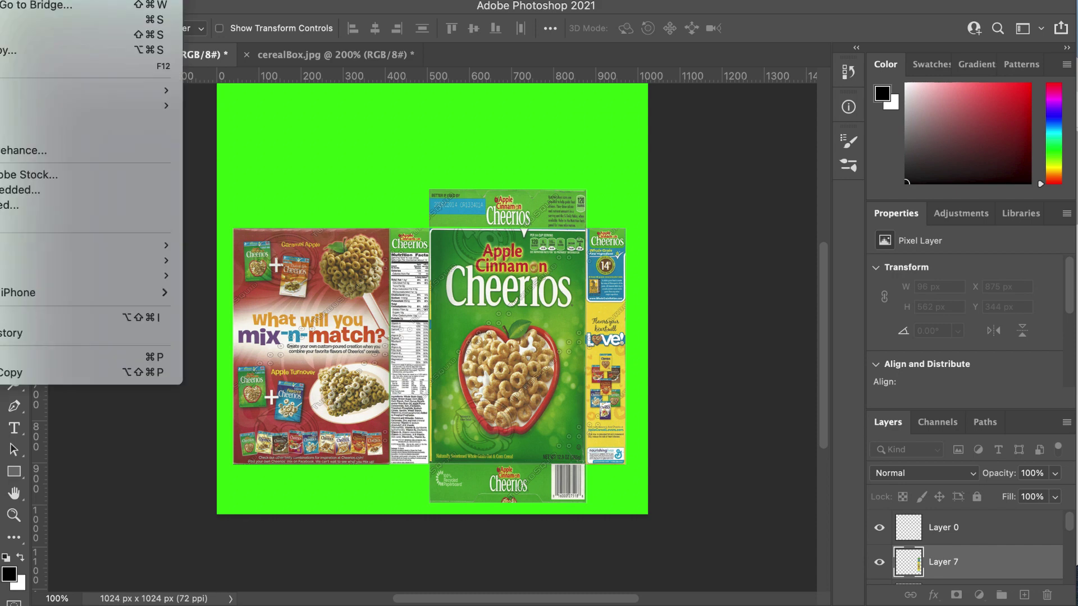
pyautogui.click(15, 53)
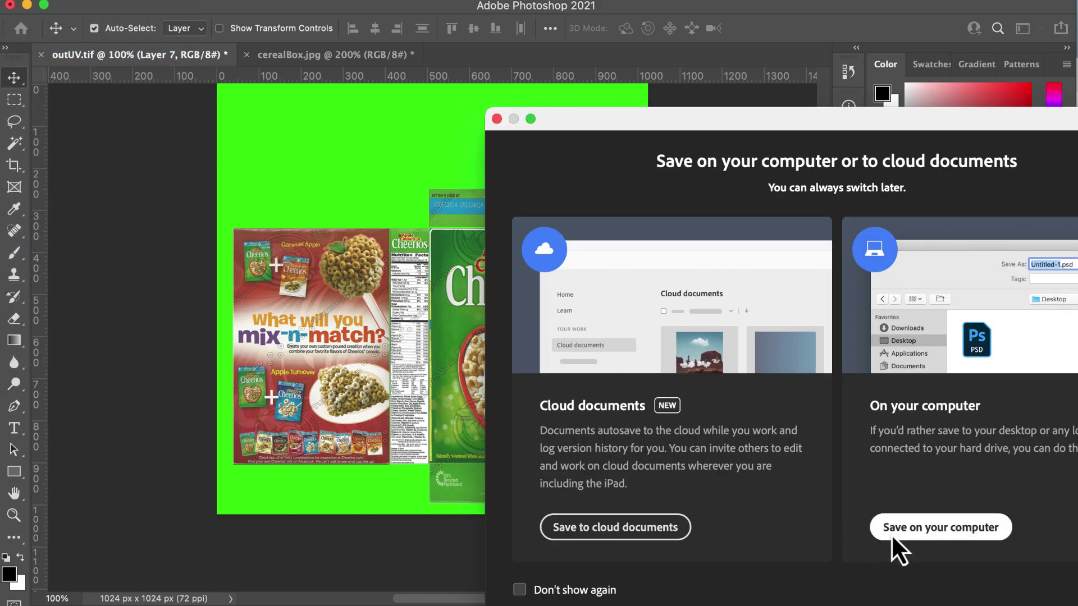
pyautogui.click(890, 533)
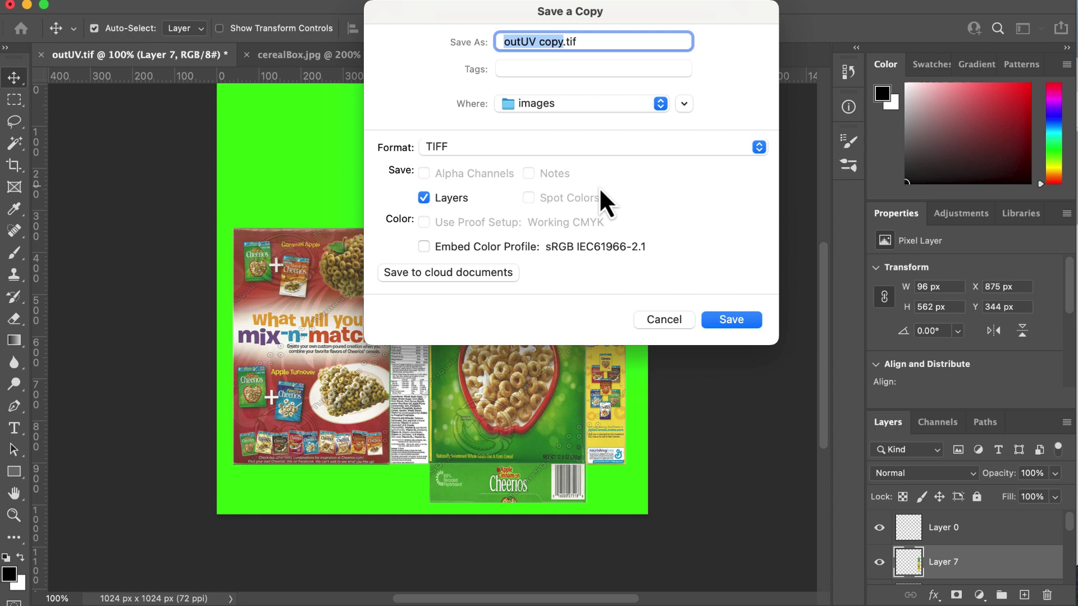
pyautogui.write('cerealBoxTextureMa')
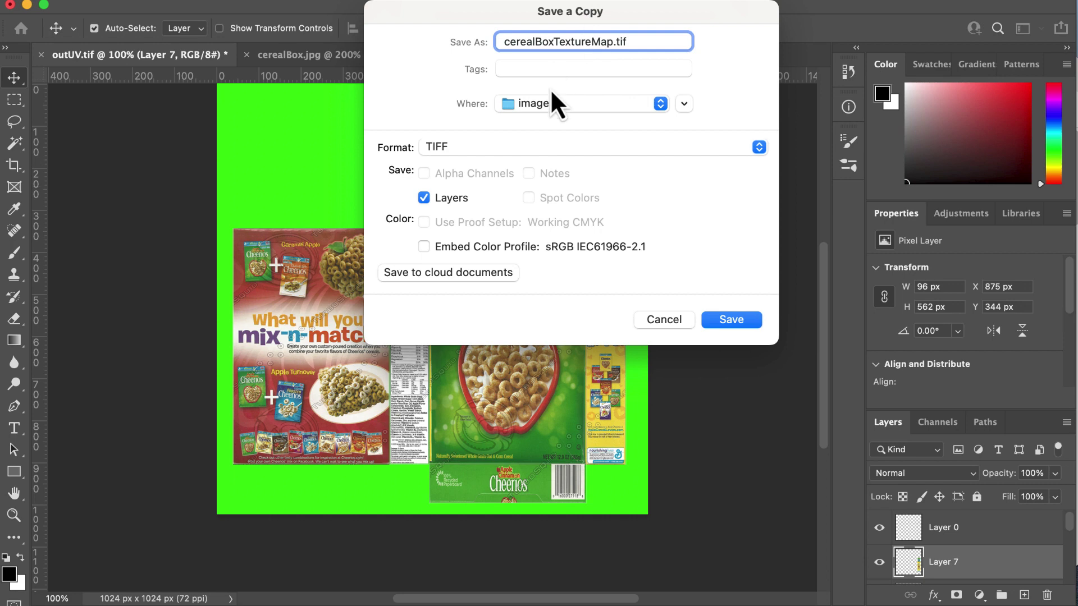
pyautogui.click(547, 148)
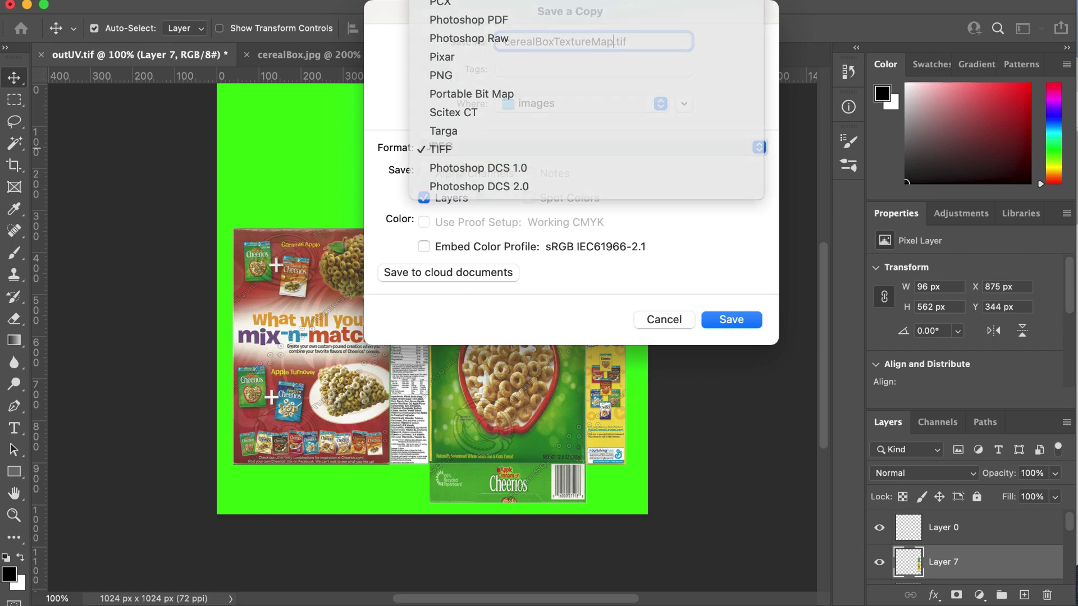
pyautogui.click(567, 22)
pyautogui.click(565, 110)
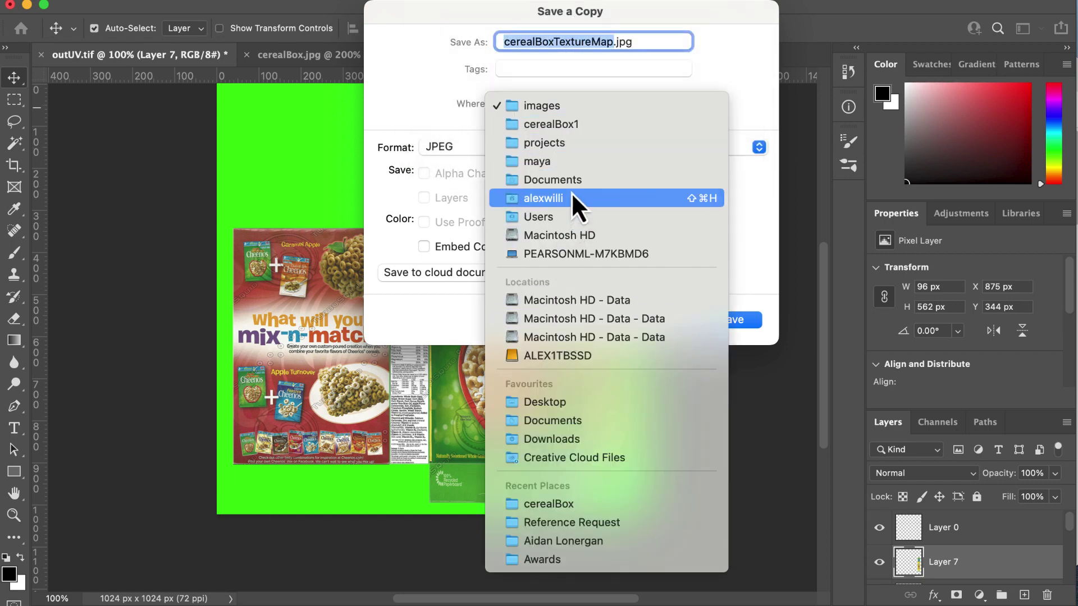
pyautogui.click(577, 402)
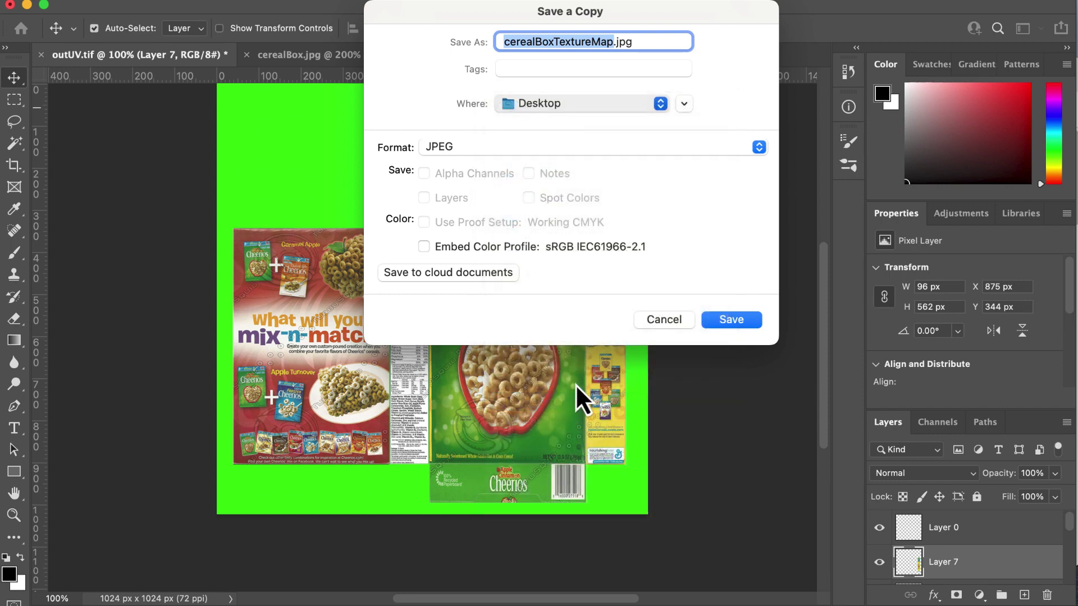
# Step: Save the JPEG copy at quality 12 (Maximum)
pyautogui.click(720, 321)
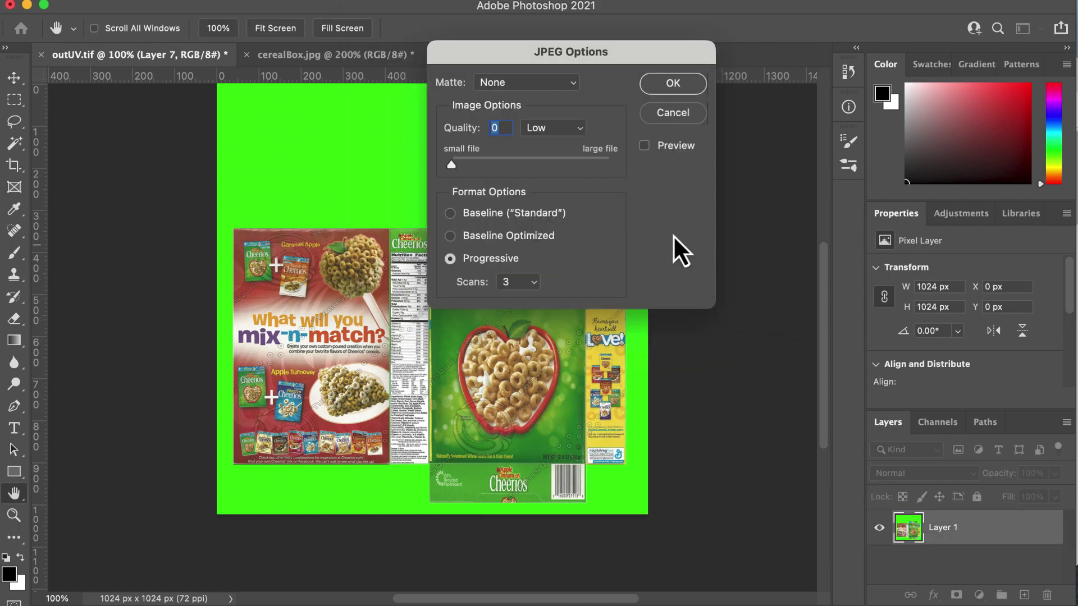
pyautogui.moveTo(452, 165); pyautogui.dragTo(625, 161)
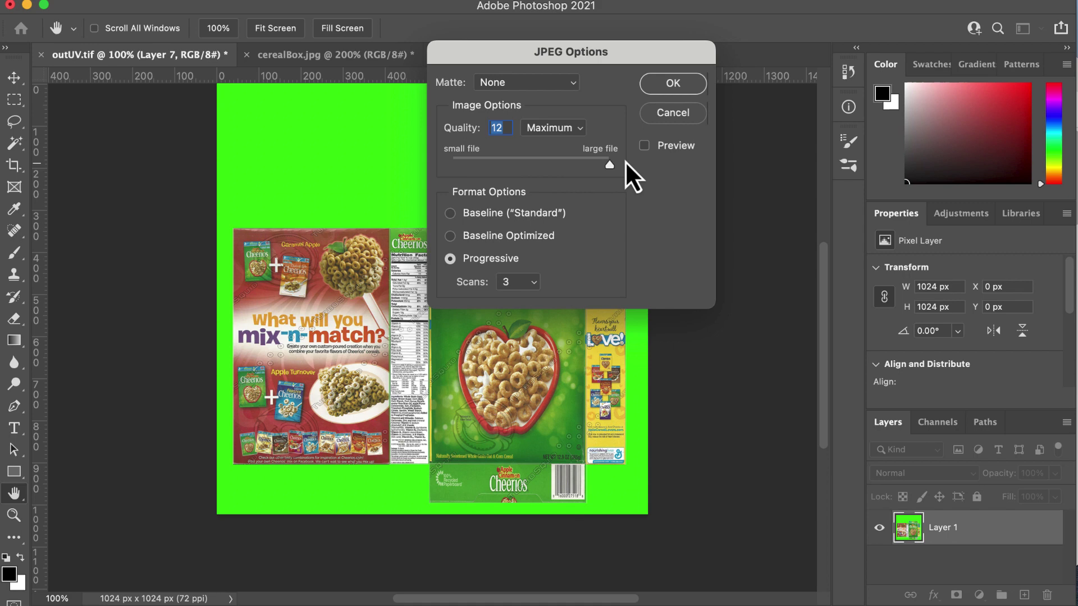
pyautogui.click(668, 87)
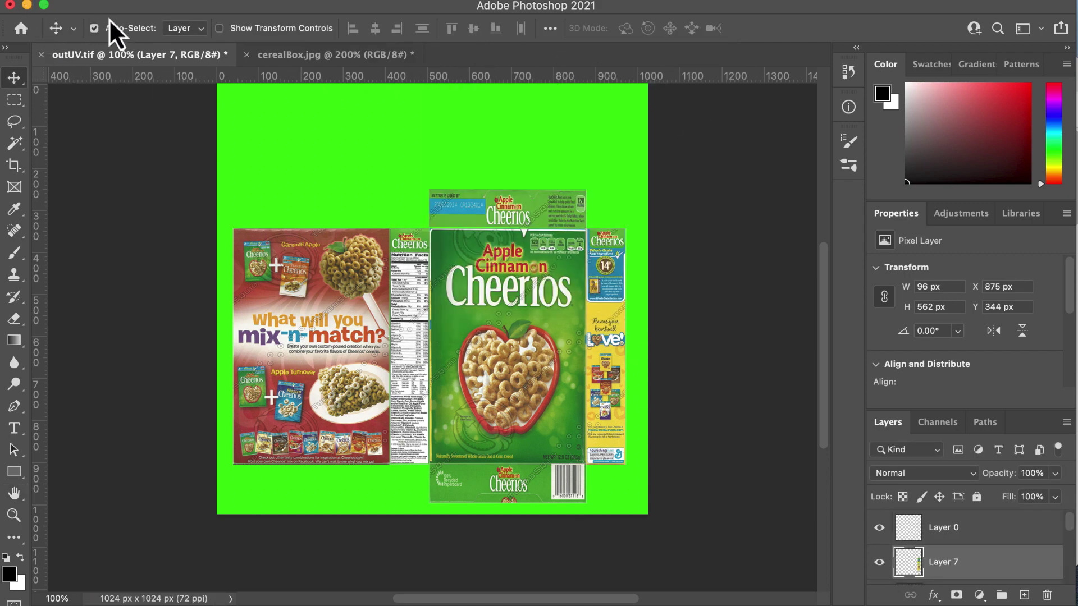
# Step: Switch to Finder and rename ceralTextureMap.jpg in the sourceimages folder as ceralTextureMap1.jpg
pyautogui.click(27, 6)
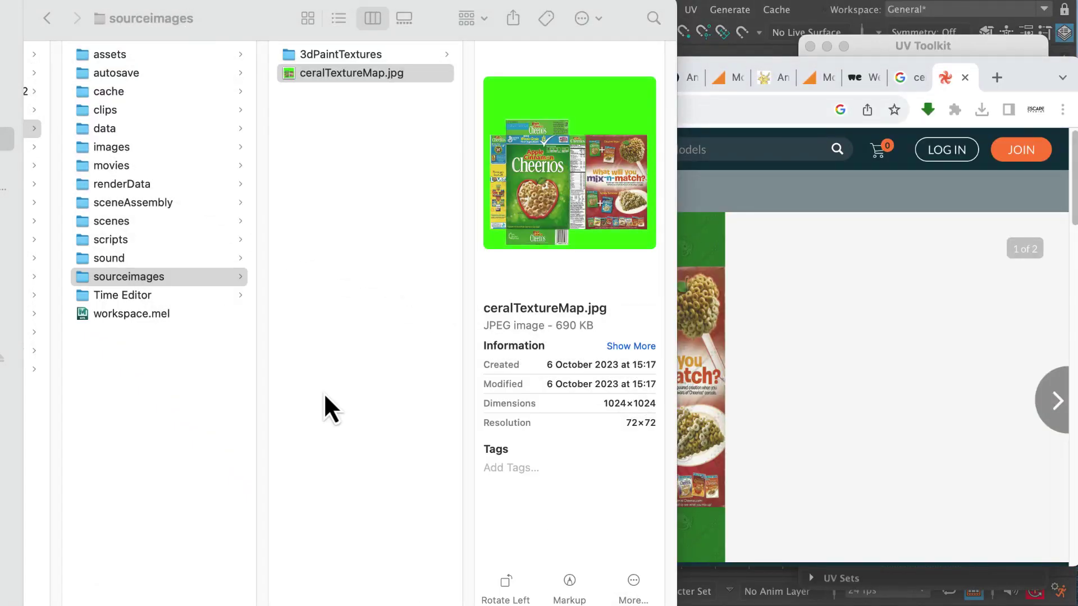
pyautogui.click(374, 75)
pyautogui.click(374, 75)
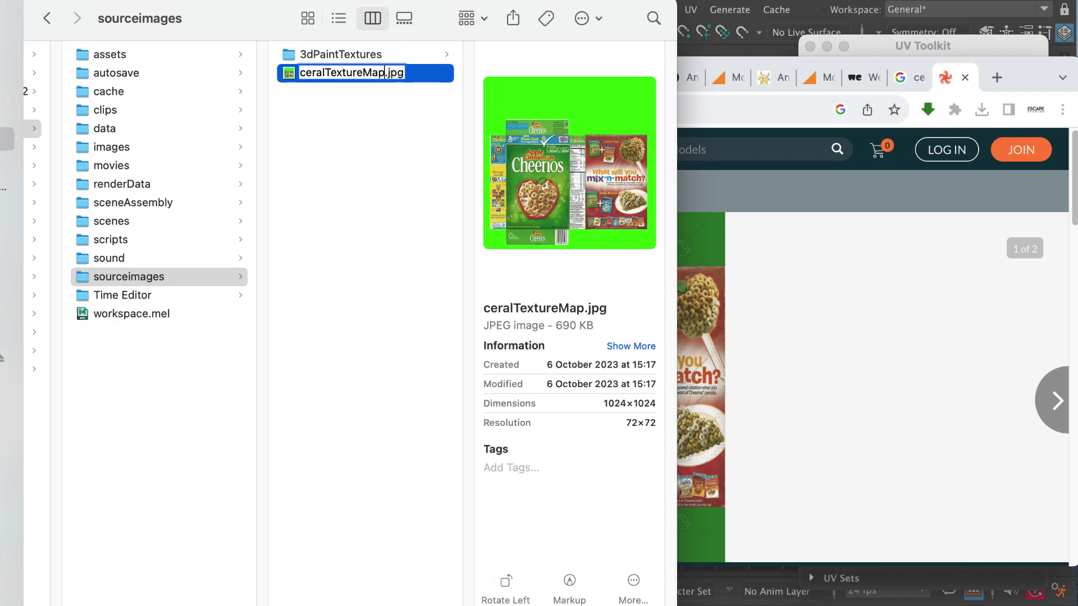
pyautogui.press('Return')
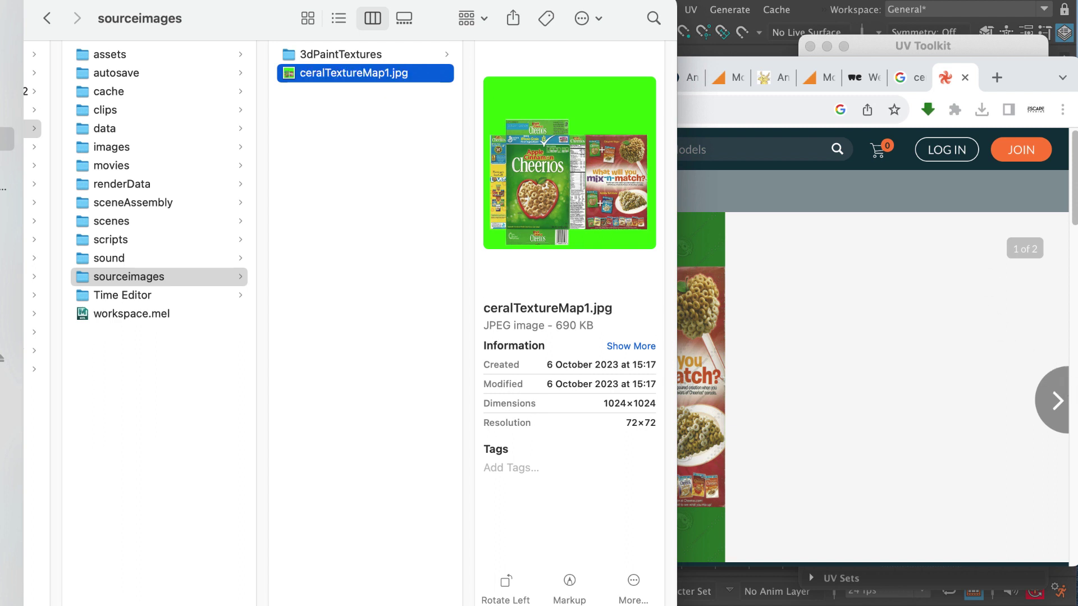
# Step: Add cerealBox.jpg to the project's sourceimages folder and rename it cerealBox2.jpg
pyautogui.moveTo(876, 314); pyautogui.dragTo(367, 311)
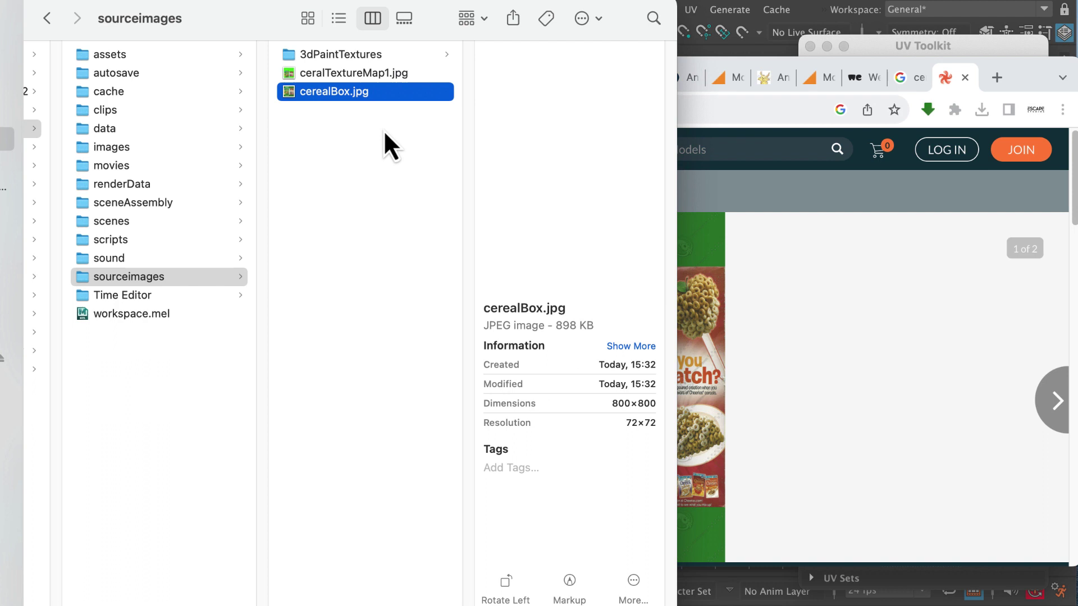
pyautogui.click(337, 92)
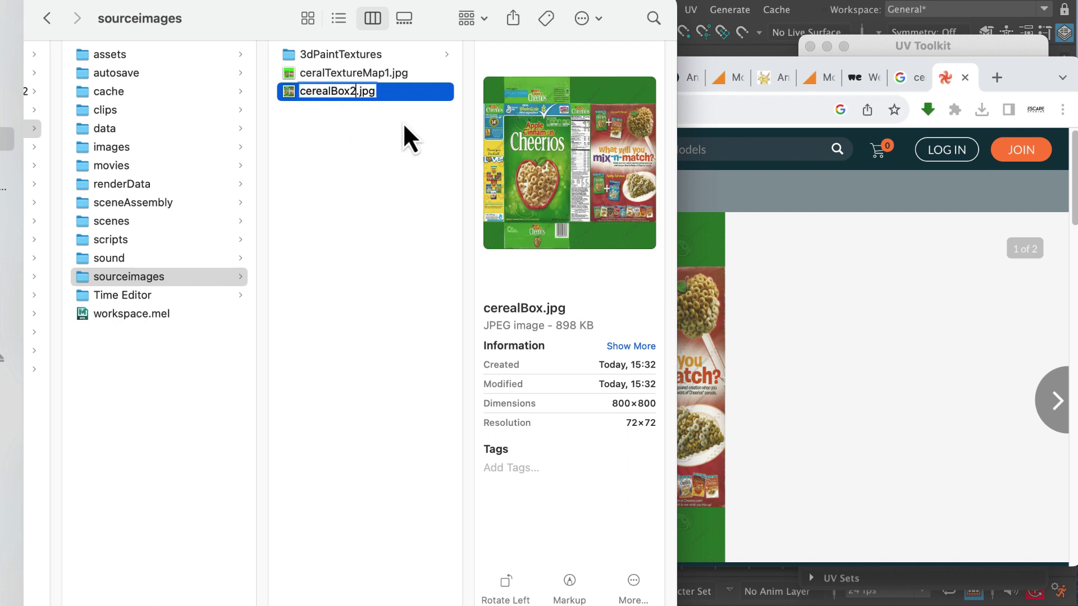
pyautogui.write('2')
pyautogui.click(362, 79)
pyautogui.click(360, 94)
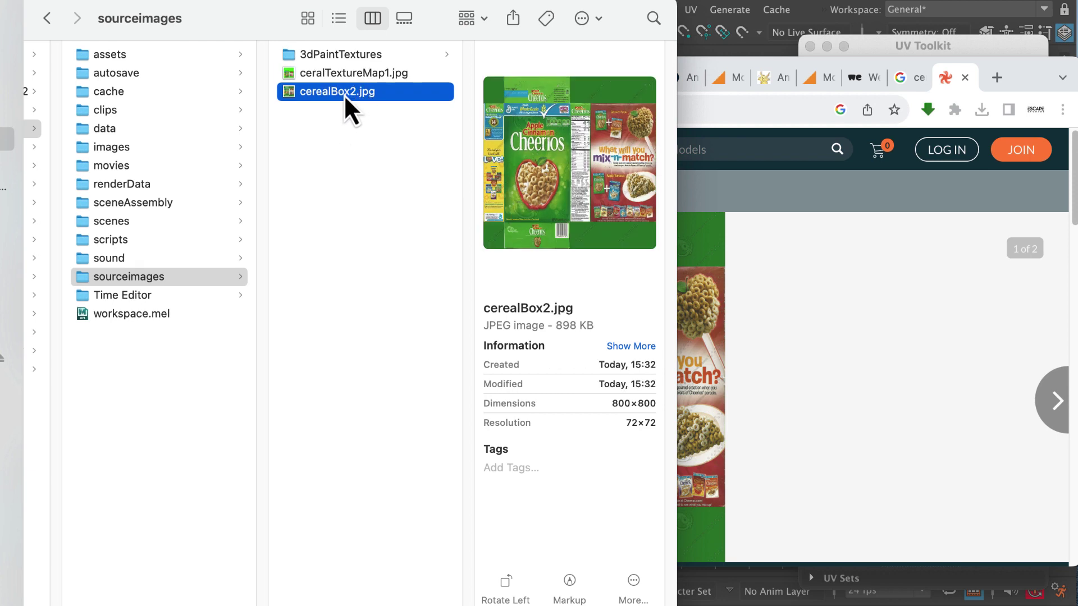
# Step: Remove cerealBox2.jpg from the sourceimages folder
pyautogui.rightClick(345, 94)
pyautogui.click(378, 147)
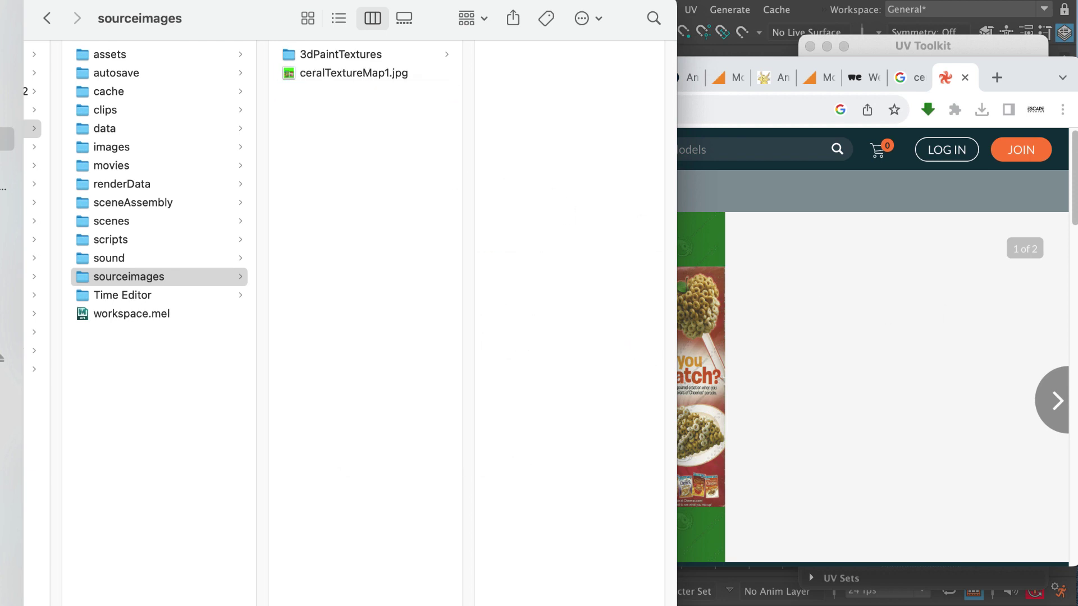
# Step: Add cerealBoxTextureMap.jpg to the project's sourceimages folder and rename it cerealBoxTextureMap2.jpg
pyautogui.moveTo(699, 242); pyautogui.dragTo(342, 101)
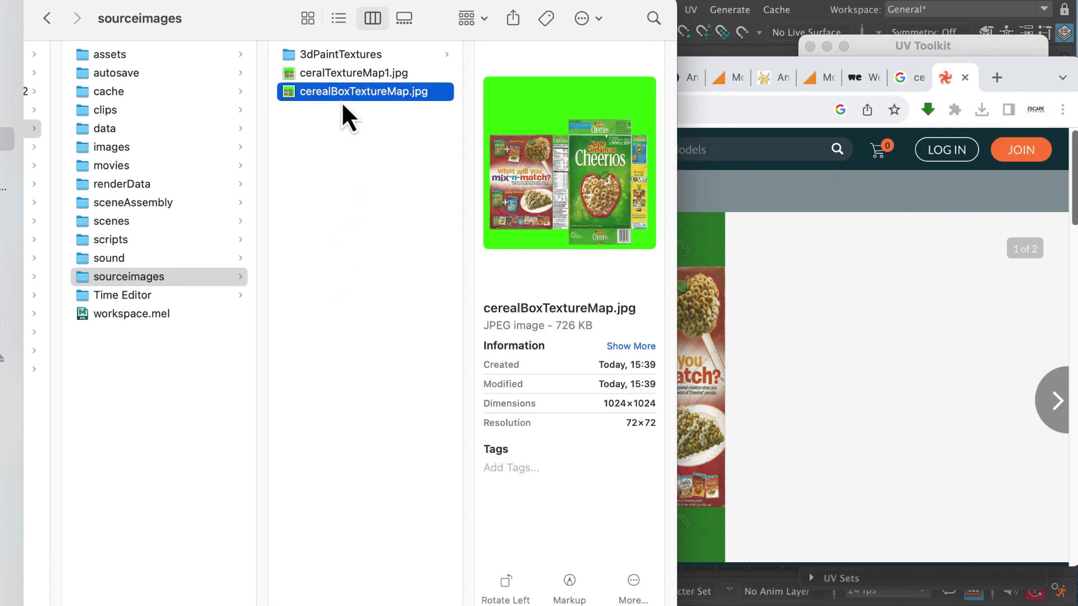
pyautogui.click(379, 90)
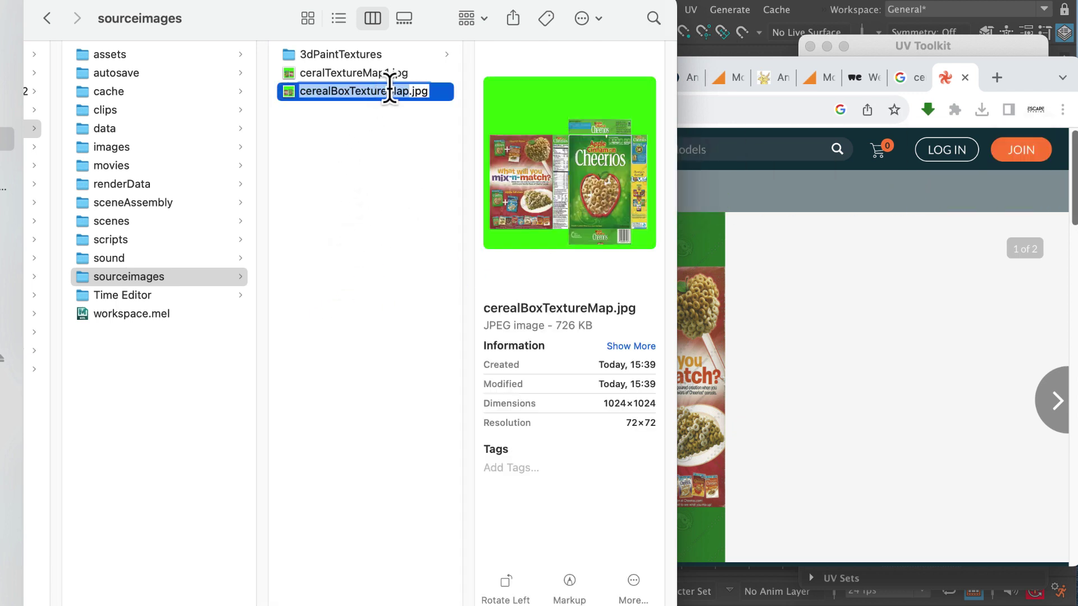
pyautogui.press('Right')
pyautogui.write('2')
pyautogui.press('Return')
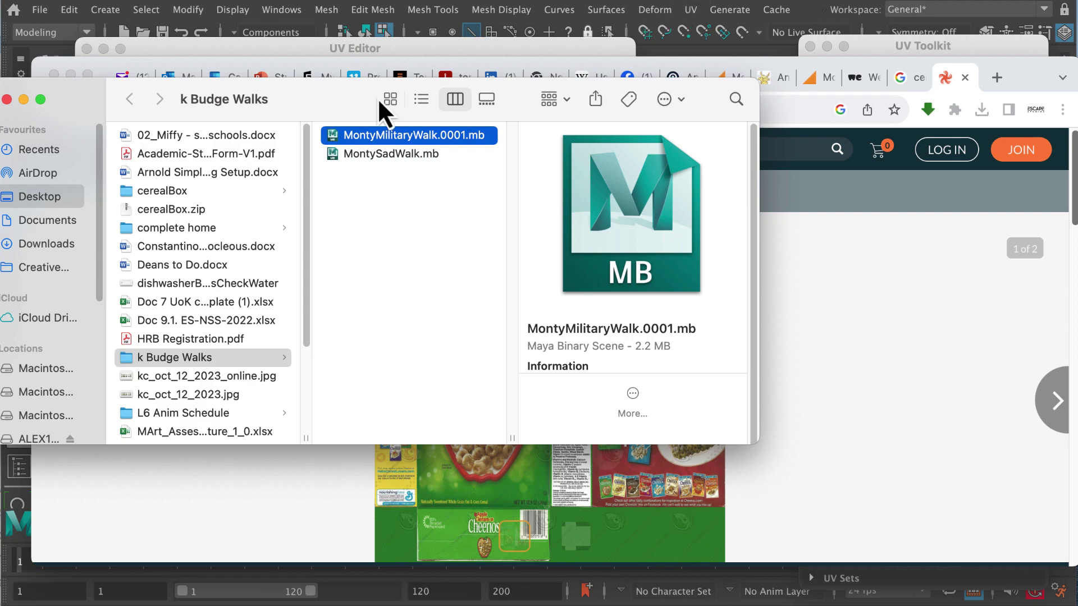
# Step: Close the Finder windows, minimise the browser and return to the Maya viewport with the UV Editor and UV Toolkit minimised
pyautogui.click(7, 100)
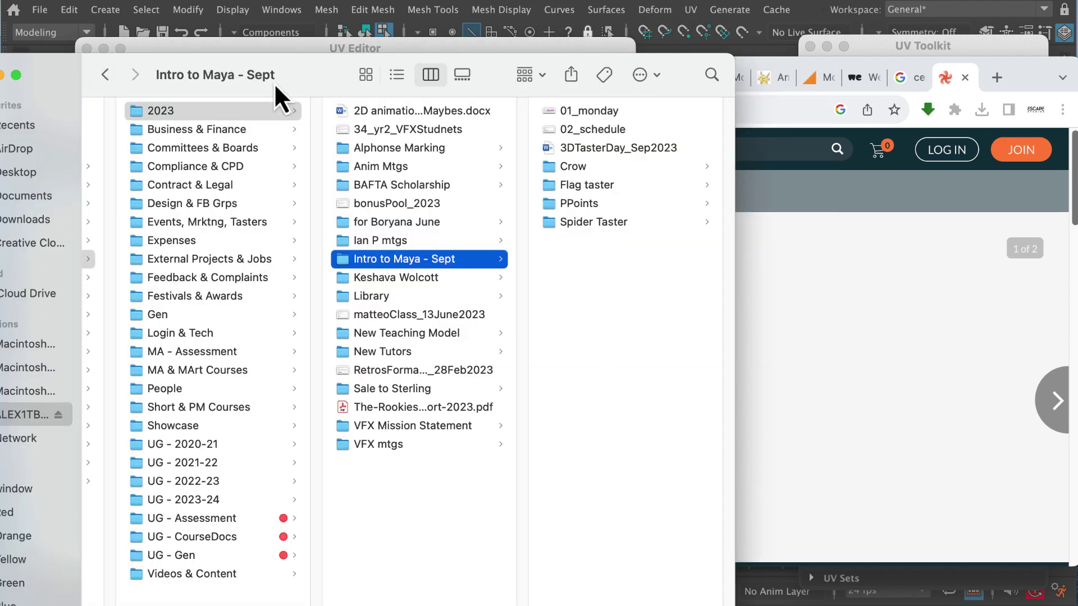
pyautogui.click(8, 75)
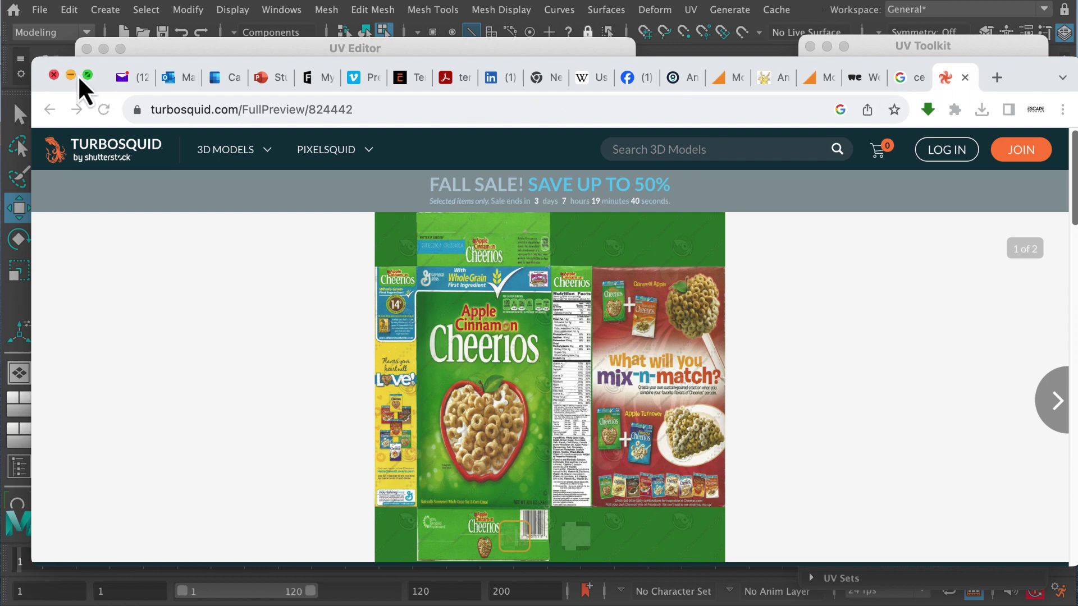
pyautogui.click(70, 74)
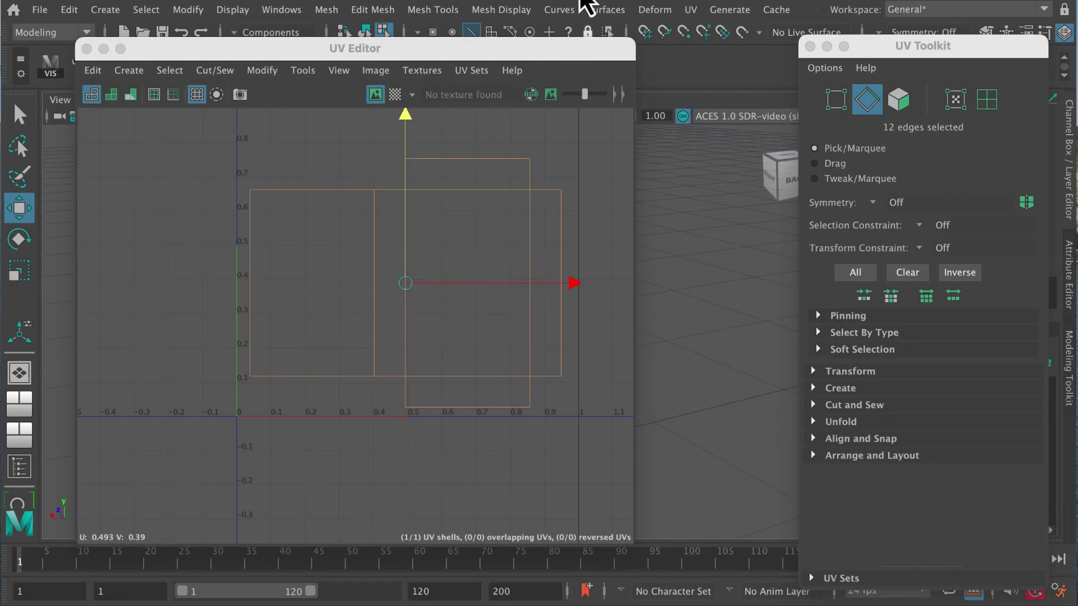
pyautogui.click(104, 49)
pyautogui.click(827, 46)
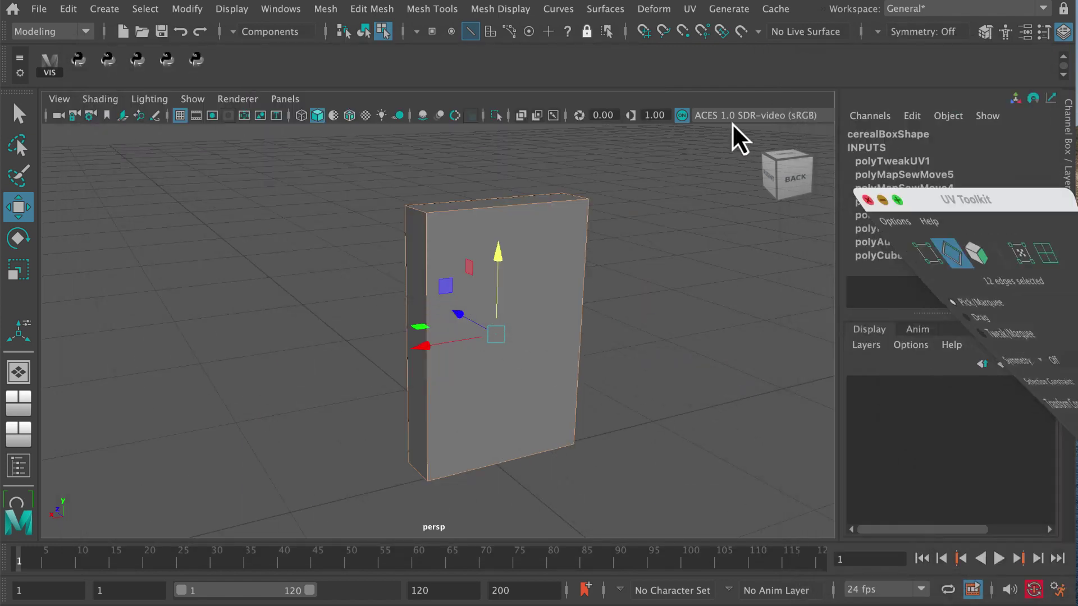
# Step: Put the cereal box back in object mode and display the attributes of its lambert1 material
pyautogui.click(532, 290)
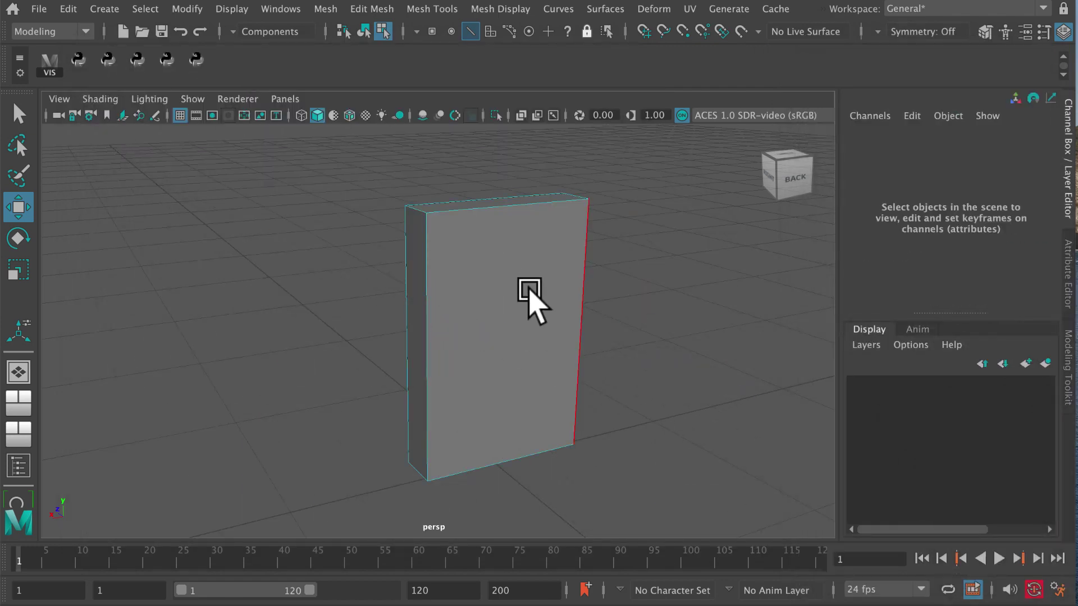
pyautogui.moveTo(530, 291); pyautogui.dragTo(580, 268, button='right')
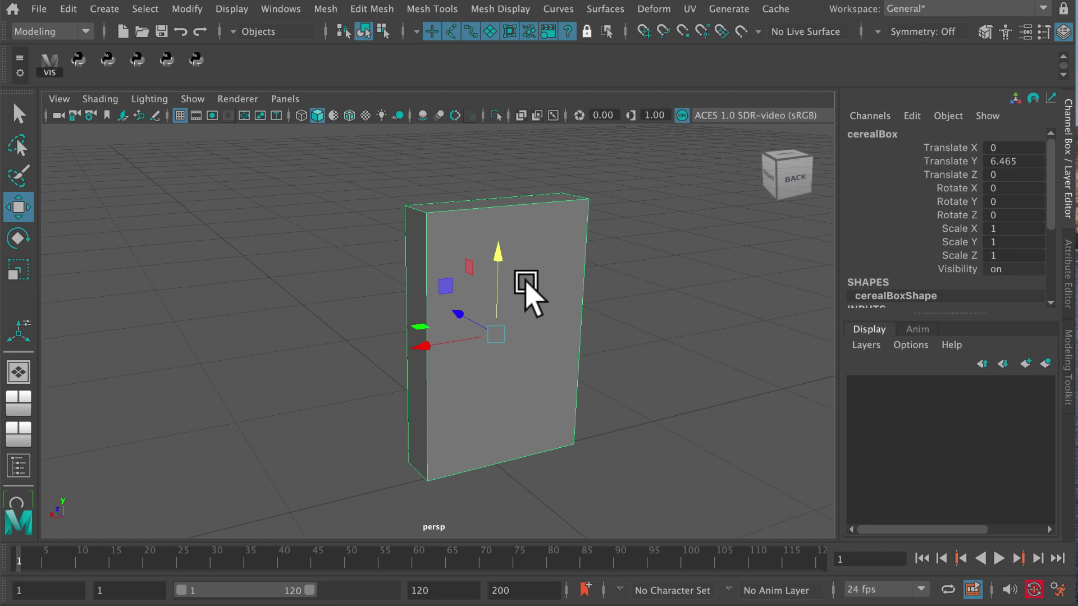
pyautogui.moveTo(529, 287); pyautogui.dragTo(534, 605, button='right')
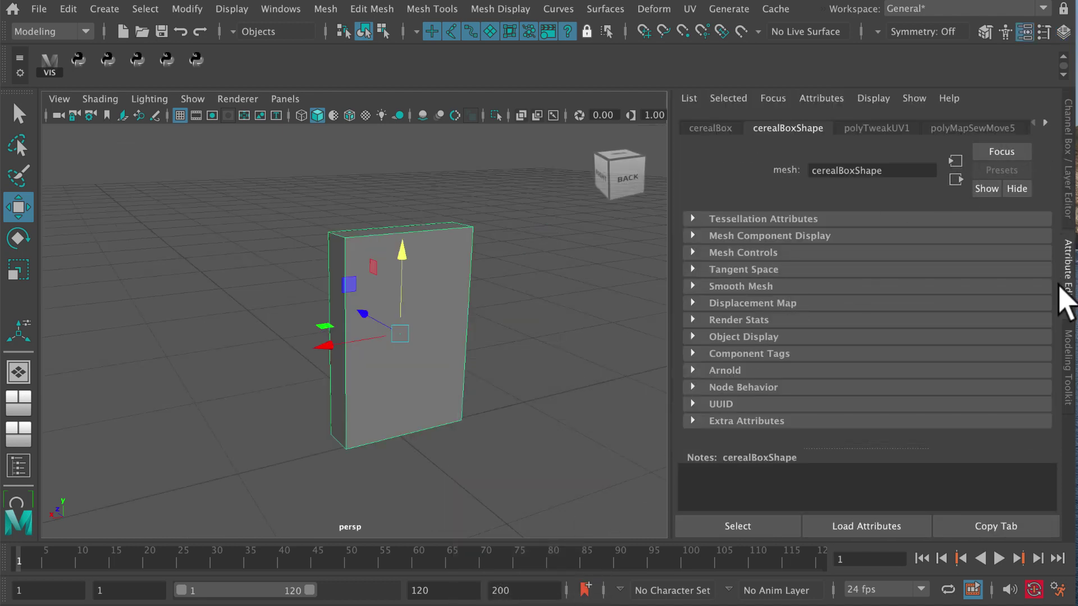
pyautogui.click(1045, 122)
pyautogui.click(1045, 121)
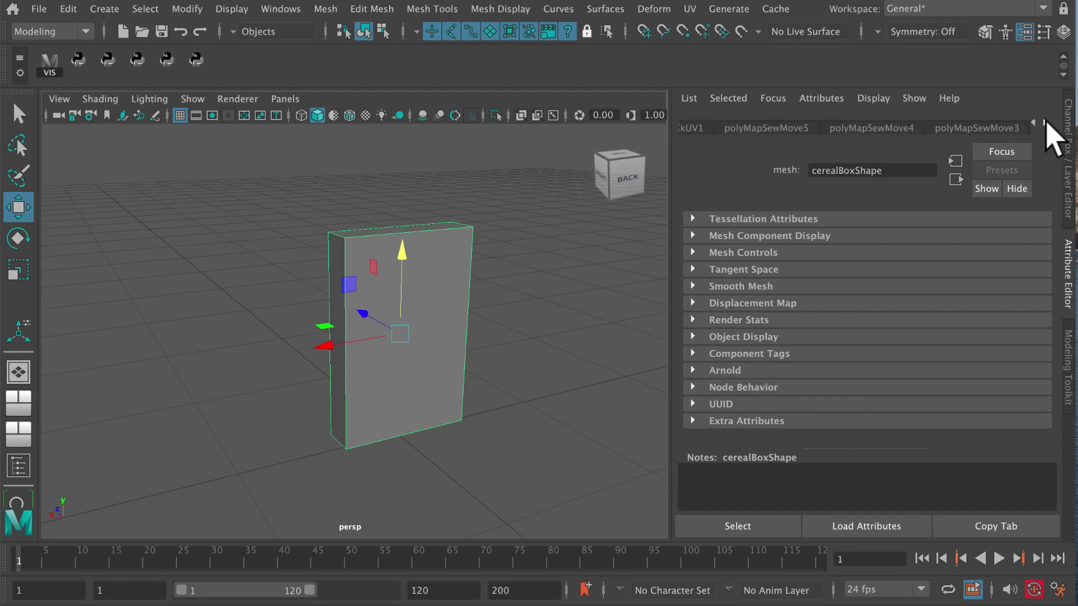
pyautogui.click(1045, 122)
pyautogui.click(1045, 122)
pyautogui.click(1045, 122)
pyautogui.click(1045, 122)
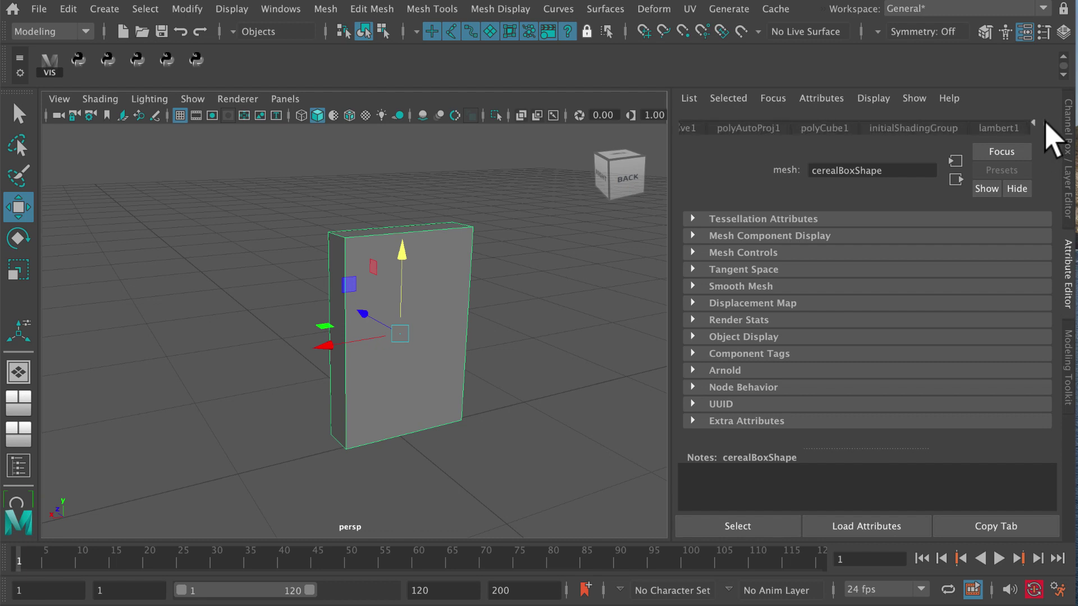
pyautogui.click(1000, 129)
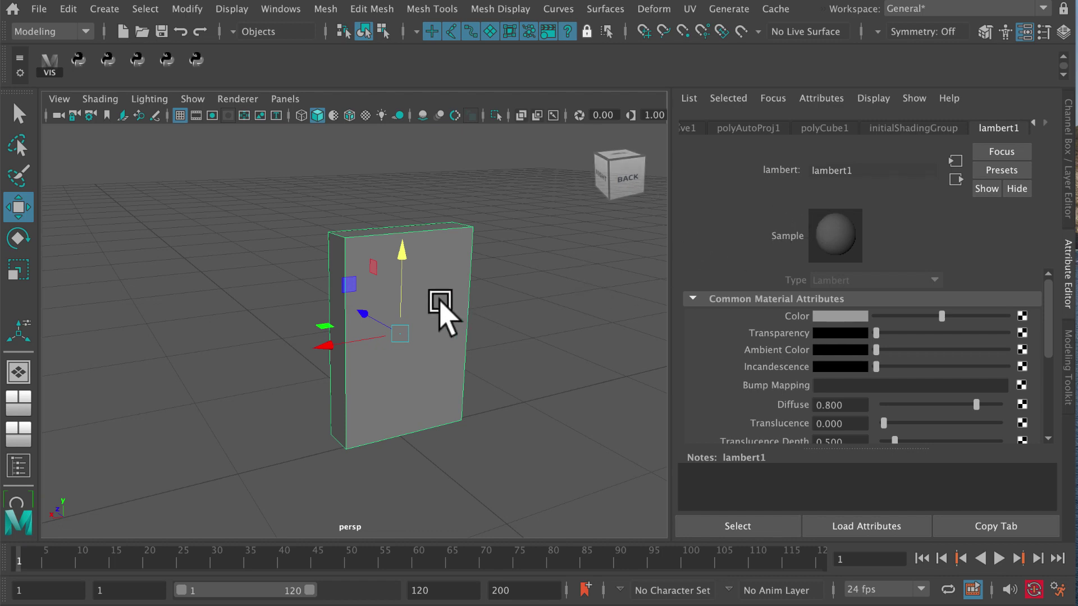
# Step: Assign a new Lambert material to the cereal box and name it cerealBoxLambert
pyautogui.moveTo(436, 306); pyautogui.dragTo(465, 473, button='right')
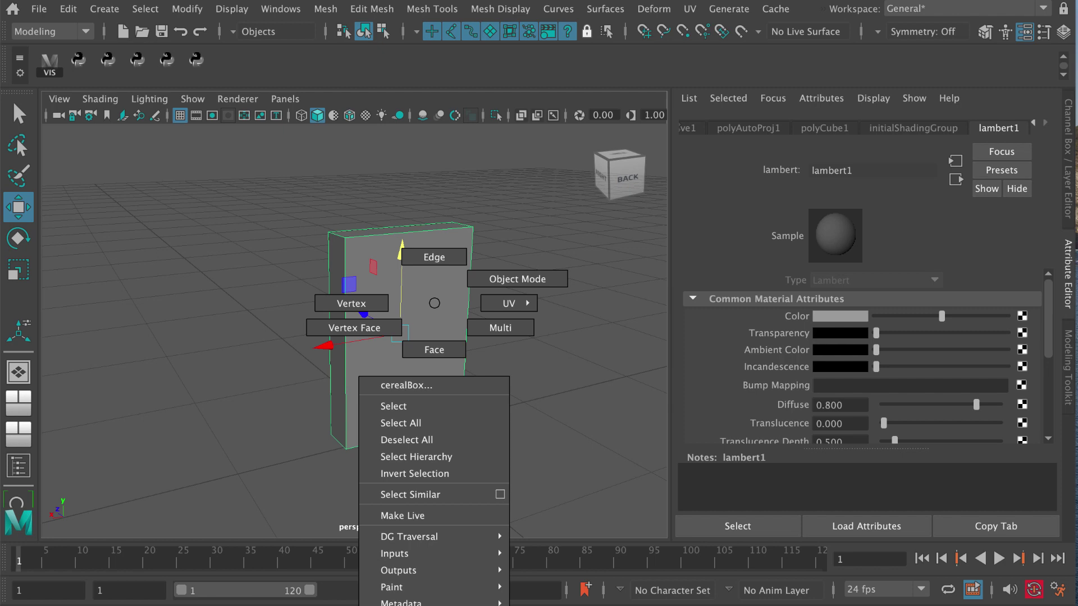
pyautogui.moveTo(465, 473); pyautogui.dragTo(479, 604, button='right')
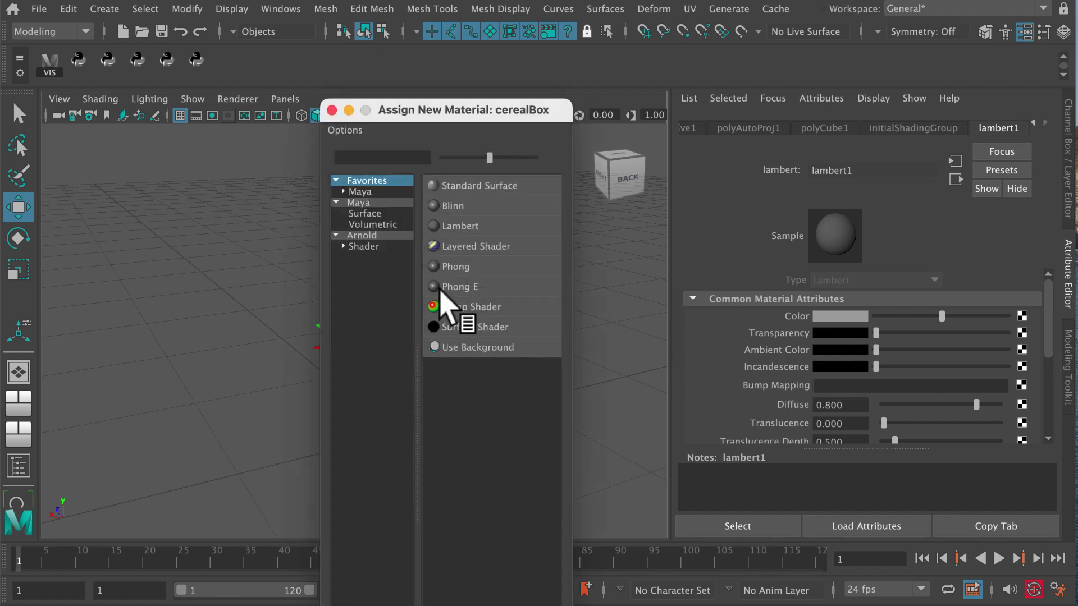
pyautogui.click(459, 226)
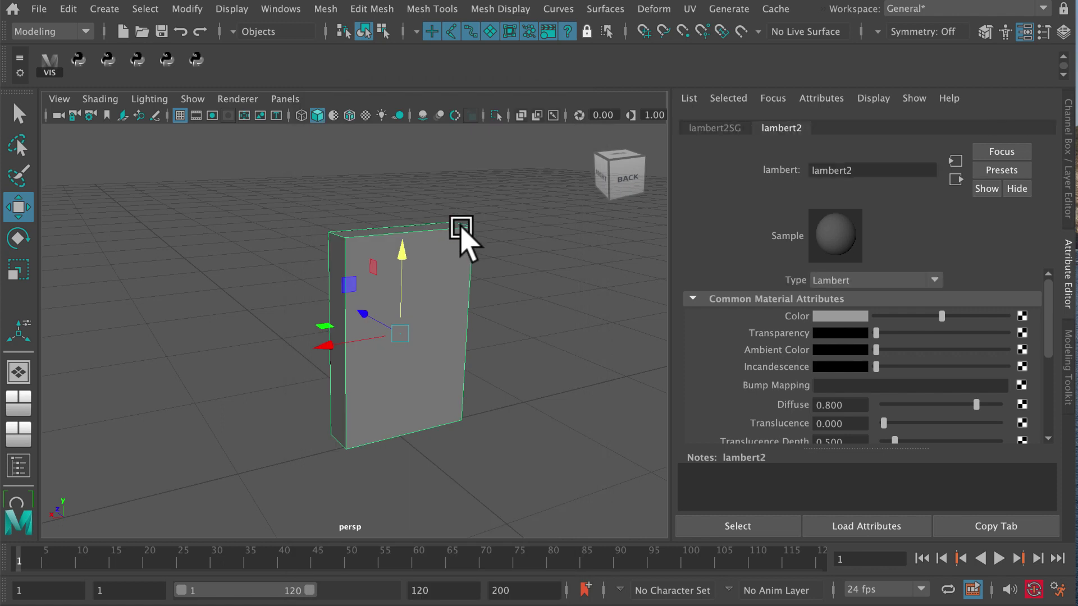
pyautogui.moveTo(862, 169); pyautogui.dragTo(809, 170)
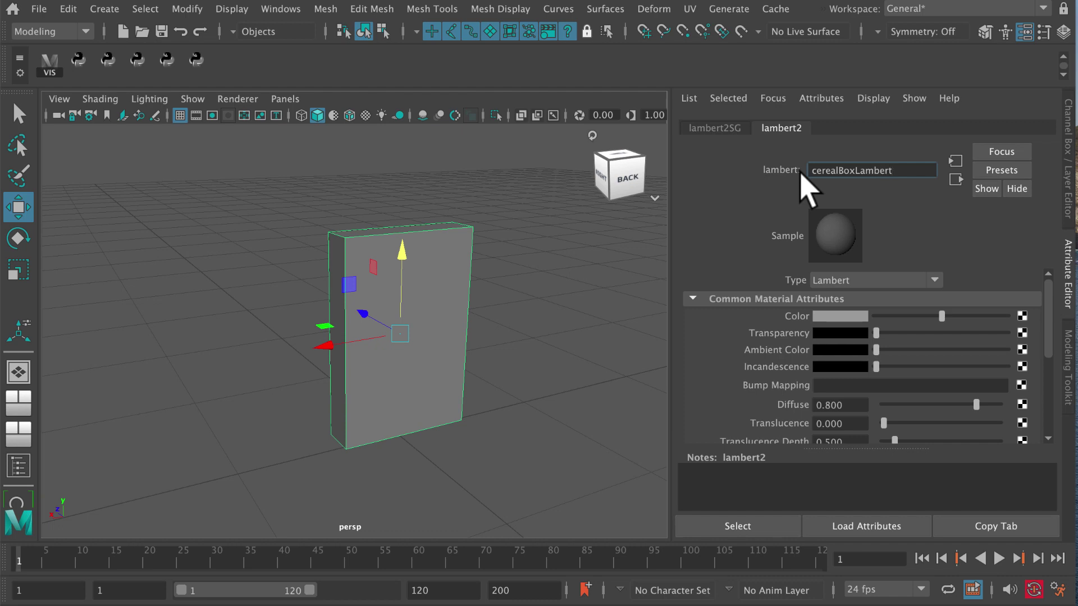
pyautogui.press('Return')
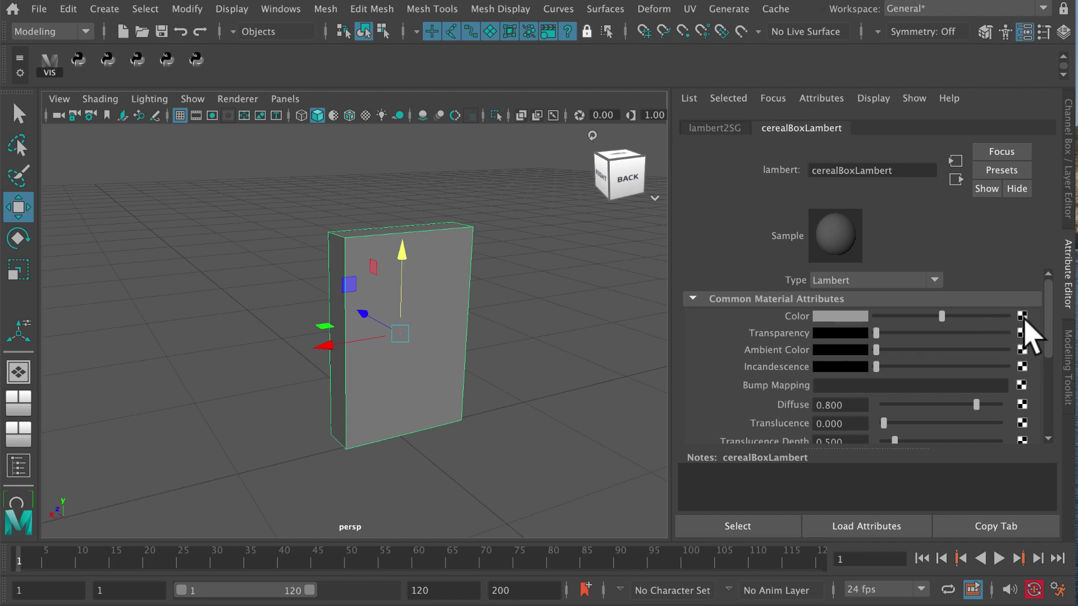
# Step: Map the material's Color to a File texture that loads cerealBoxTextureMap2.jpg from the sourceimages folder
pyautogui.click(1022, 318)
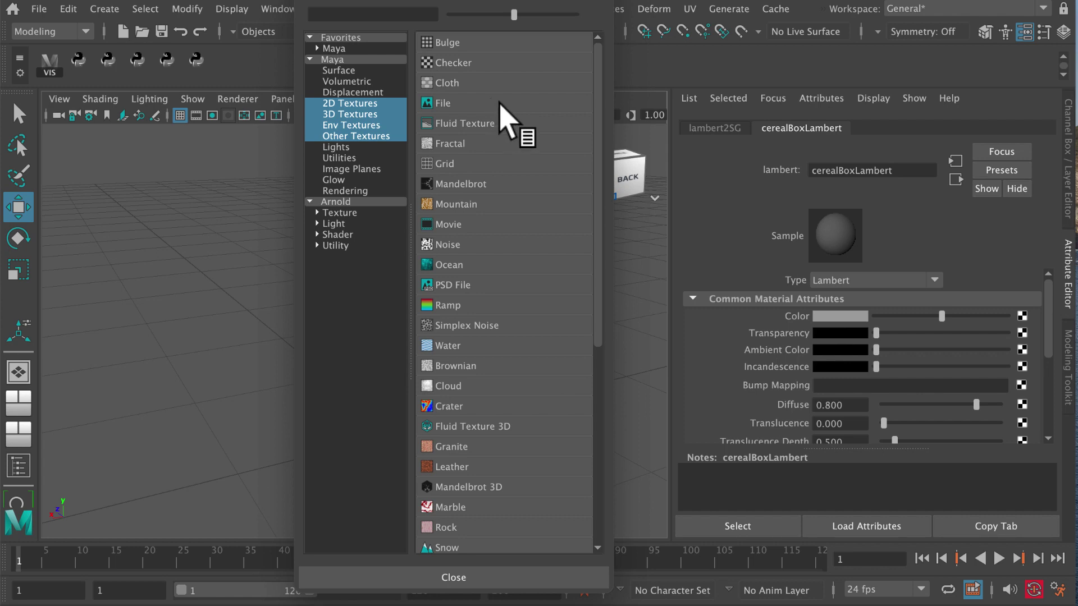
pyautogui.click(497, 104)
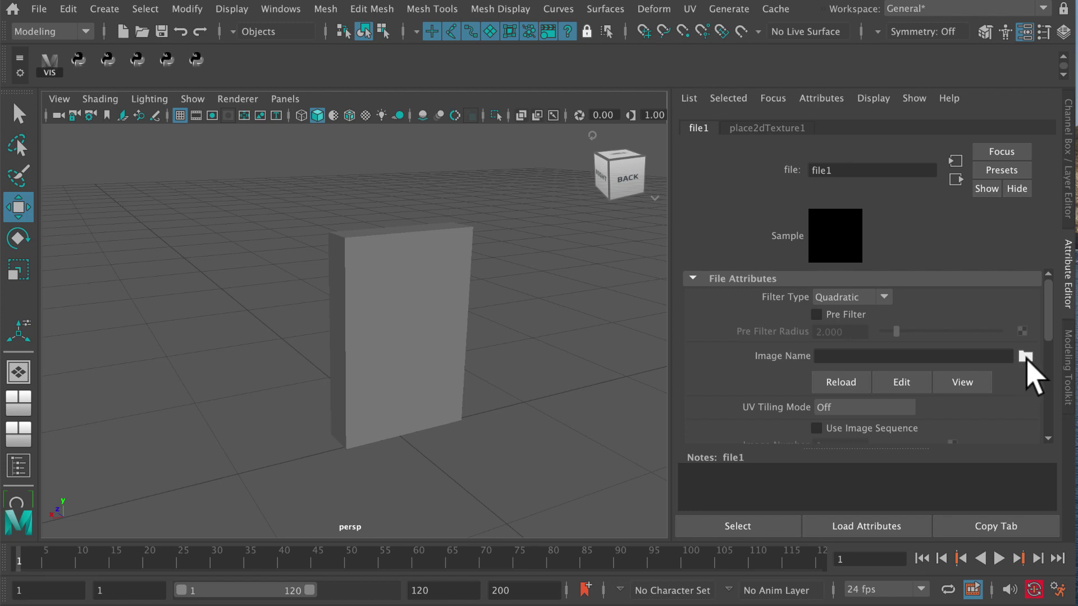
pyautogui.click(1026, 359)
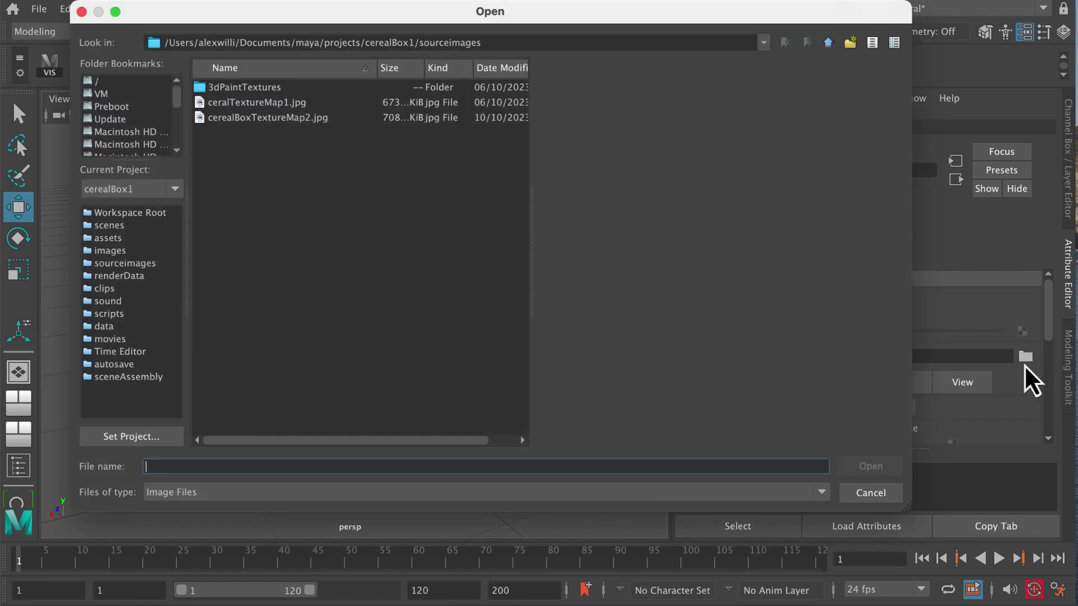
pyautogui.click(312, 118)
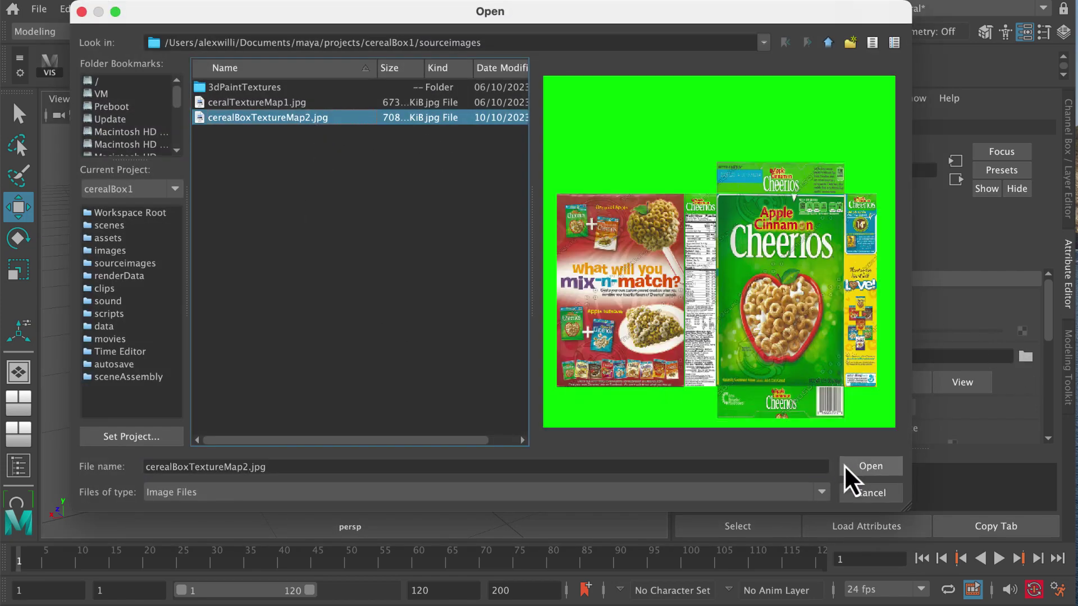
pyautogui.click(867, 469)
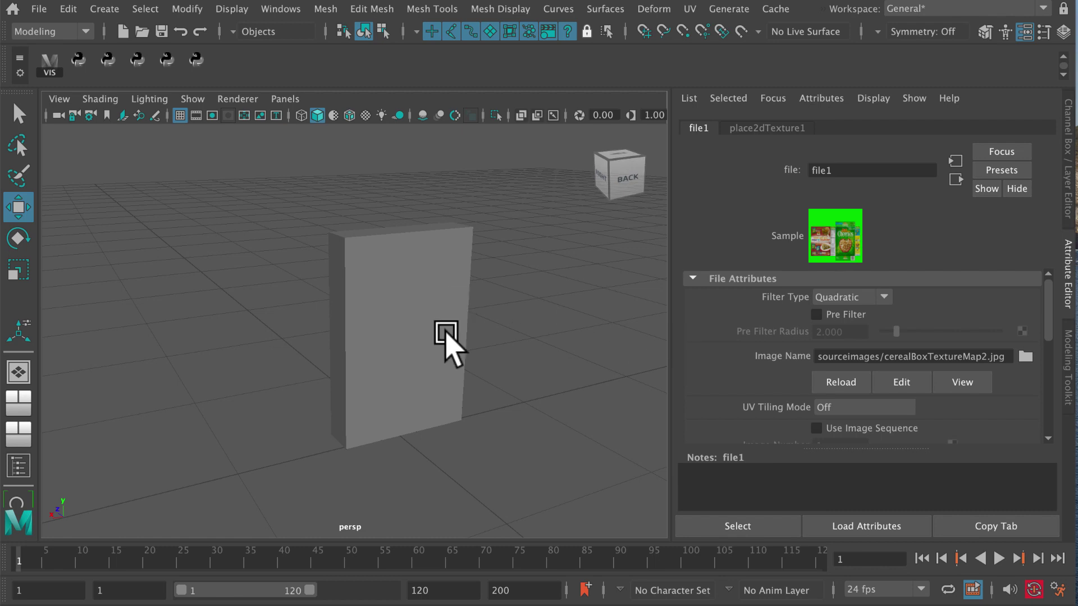
# Step: Select the cereal box, turn on textured display in the viewport and show the box's transform channels
pyautogui.click(437, 355)
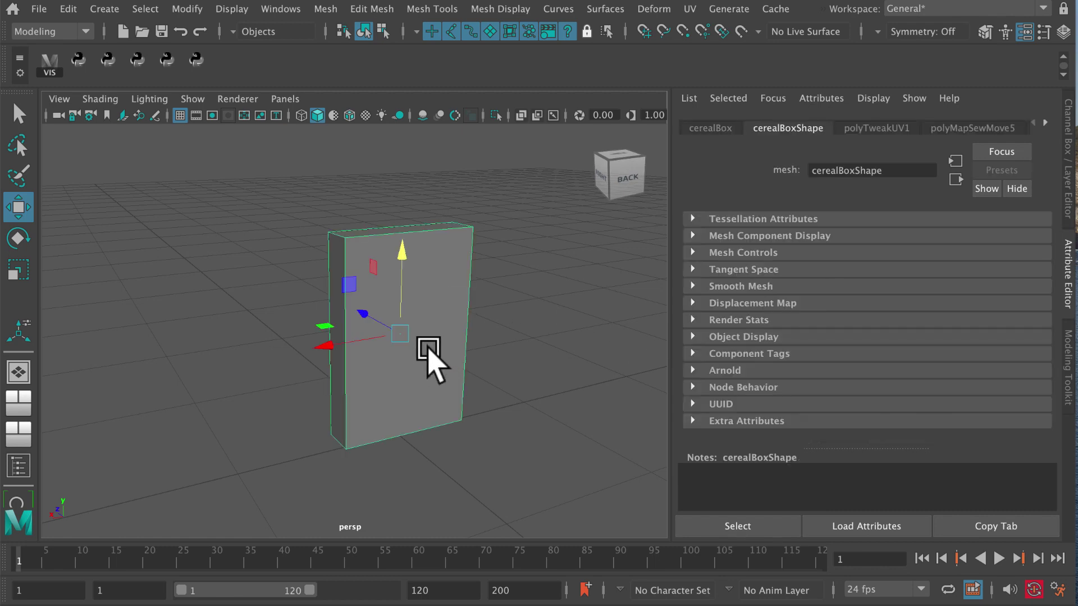
pyautogui.press('6')
pyautogui.moveTo(440, 386)
pyautogui.keyDown('alt'); pyautogui.mouseDown()
pyautogui.moveTo(551, 373)
pyautogui.moveTo(456, 400)
pyautogui.moveTo(385, 397)
pyautogui.moveTo(438, 390)
pyautogui.mouseUp(); pyautogui.keyUp('alt')
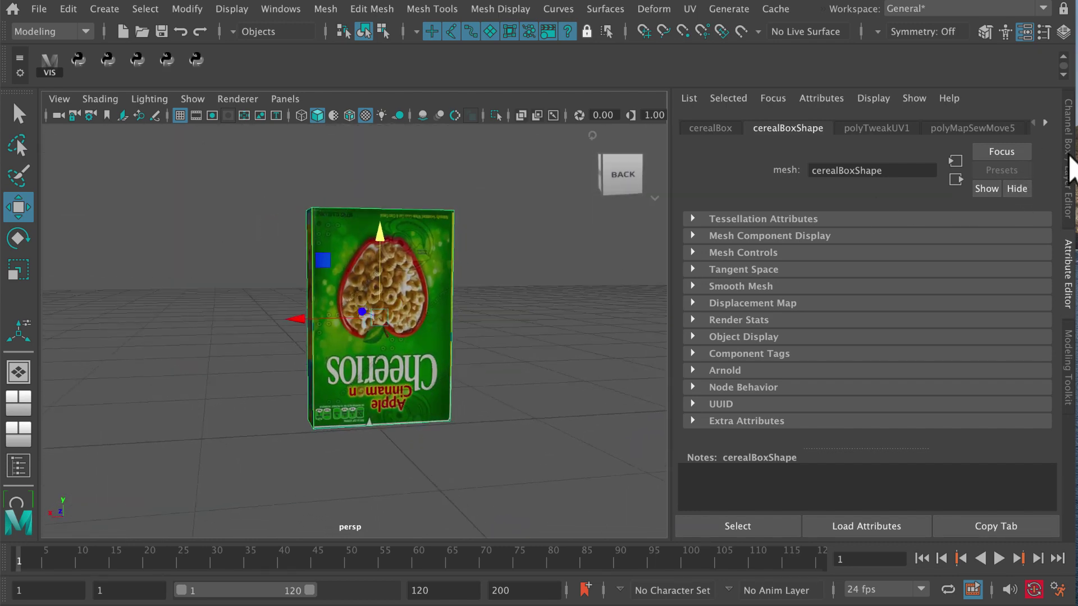
pyautogui.click(1068, 180)
# Step: Try setting the cereal box's Rotate Y to 180, and undo the rotation
pyautogui.click(959, 203)
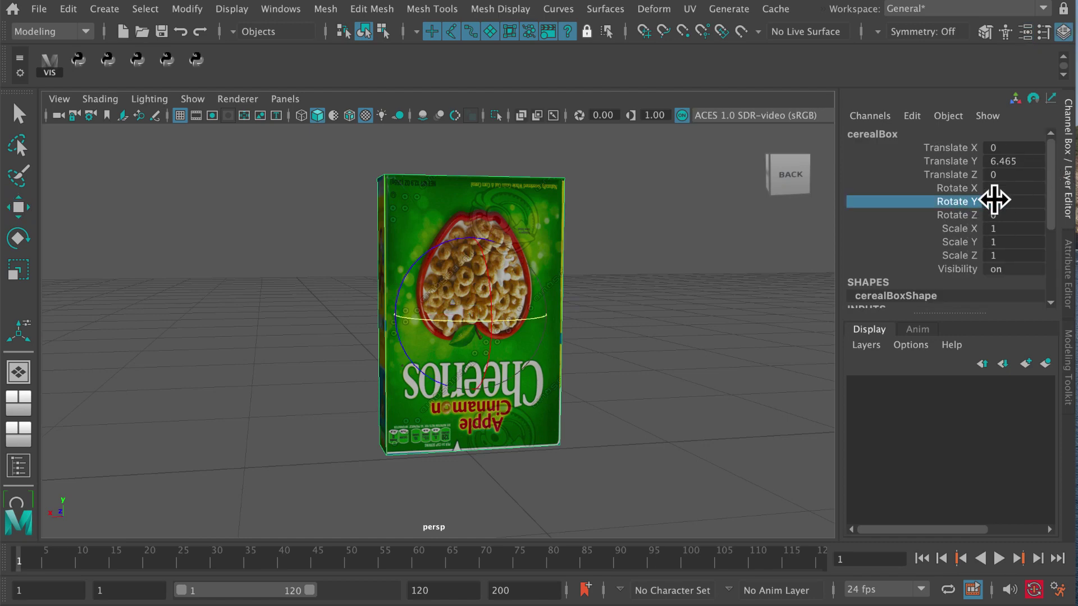
pyautogui.click(1016, 201)
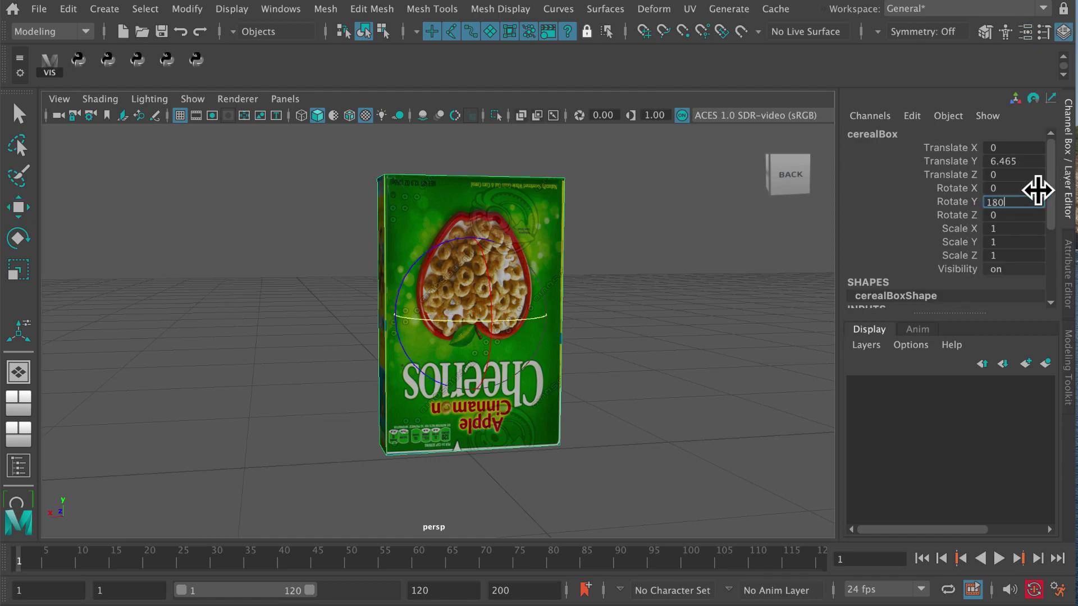
pyautogui.write('180')
pyautogui.press('Return')
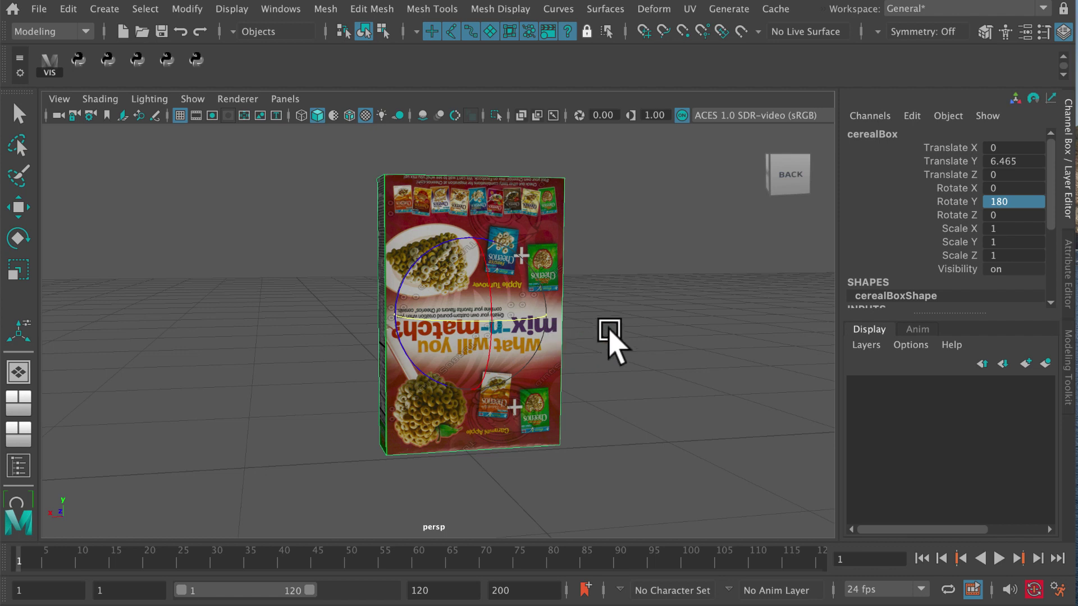
pyautogui.hotkey('ctrl', 'z')
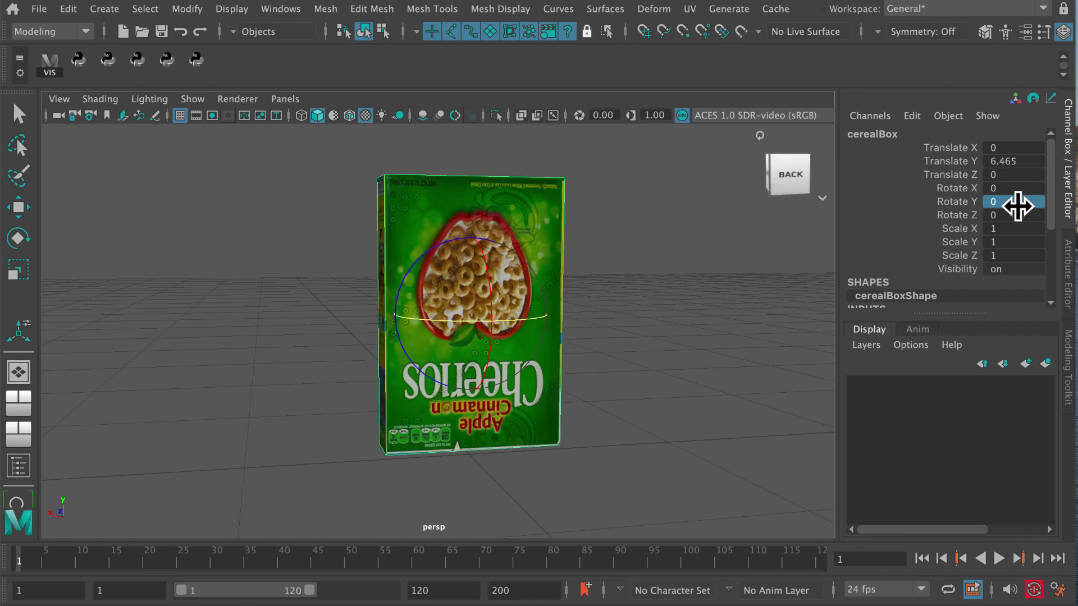
# Step: Turn the cereal box upright by setting its Rotate Z to 180, and check its front and side faces
pyautogui.click(1021, 216)
pyautogui.click(1022, 215)
pyautogui.write('1')
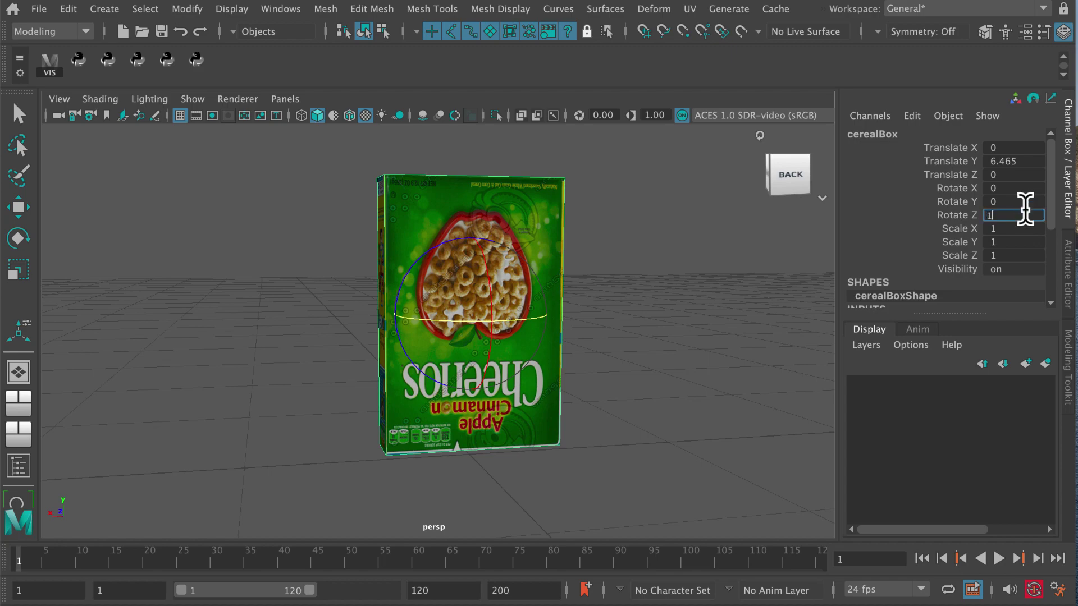
pyautogui.write('80')
pyautogui.press('Return')
pyautogui.keyDown('alt'); pyautogui.moveTo(482, 361); pyautogui.dragTo(571, 358); pyautogui.keyUp('alt')
pyautogui.keyDown('alt'); pyautogui.moveTo(490, 341); pyautogui.dragTo(473, 351, button='middle'); pyautogui.keyUp('alt')
pyautogui.keyDown('alt'); pyautogui.moveTo(473, 351); pyautogui.dragTo(482, 353, button='right'); pyautogui.keyUp('alt')
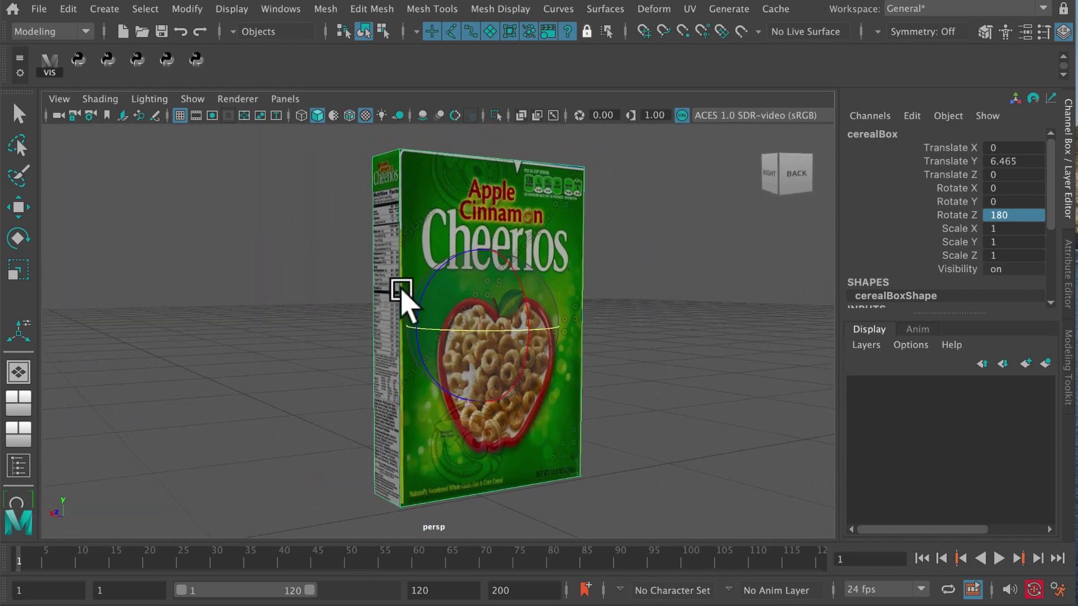
# Step: Try applying a Bevel to the whole textured cereal box, and undo it
pyautogui.click(432, 9)
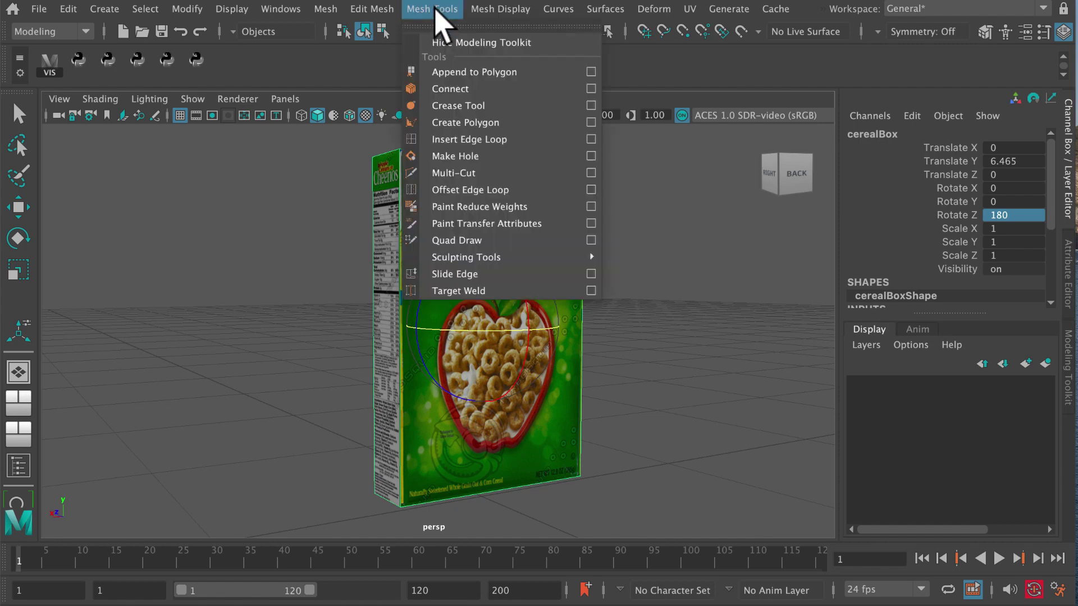
pyautogui.moveTo(386, 9)
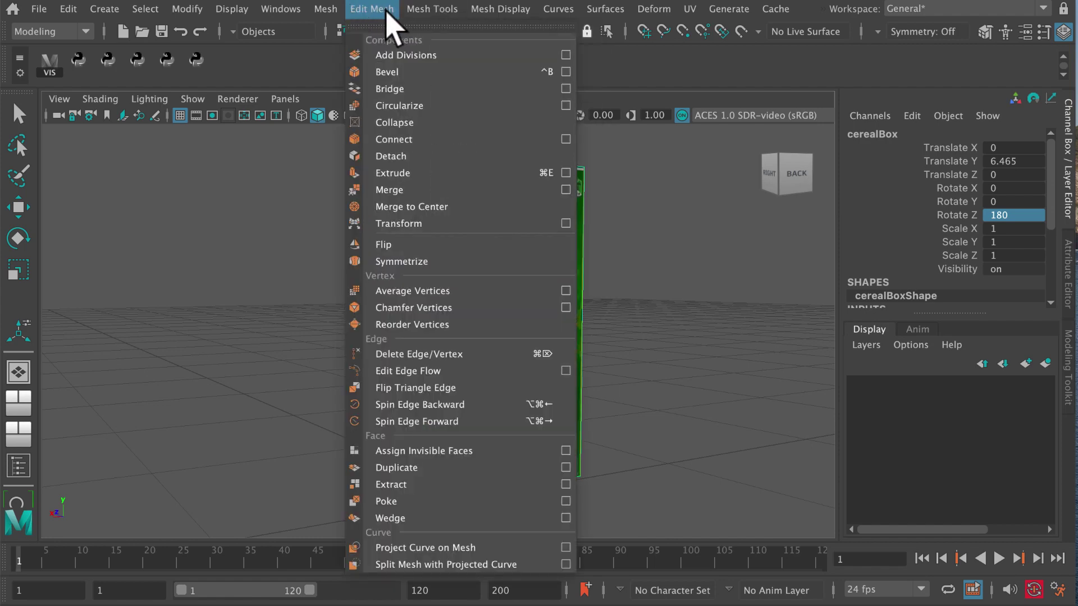
pyautogui.click(402, 77)
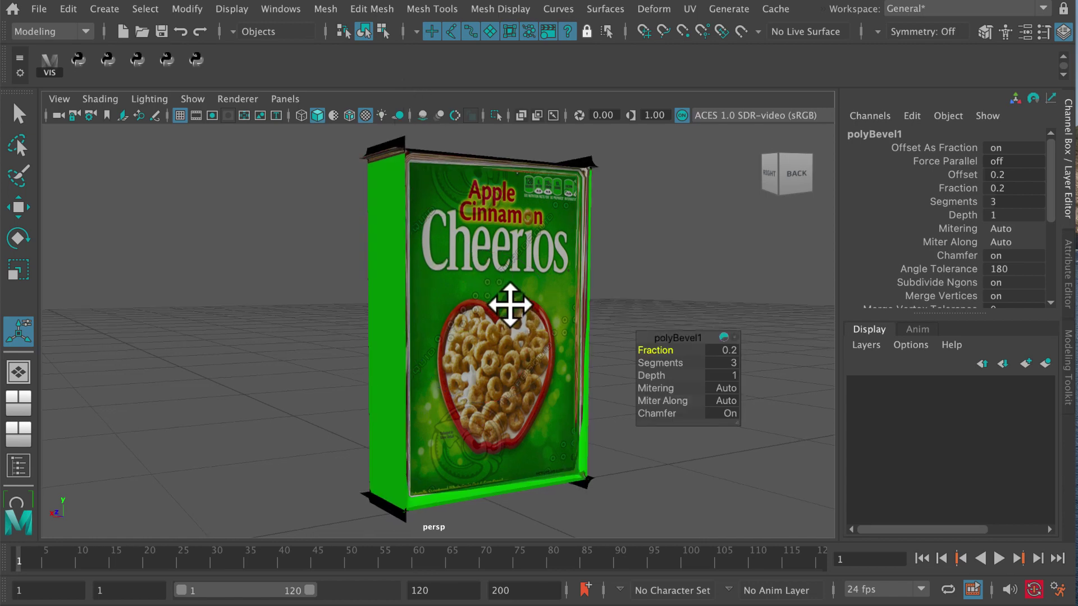
pyautogui.keyDown('alt'); pyautogui.moveTo(511, 305); pyautogui.dragTo(515, 349); pyautogui.keyUp('alt')
pyautogui.hotkey('ctrl', 'z')
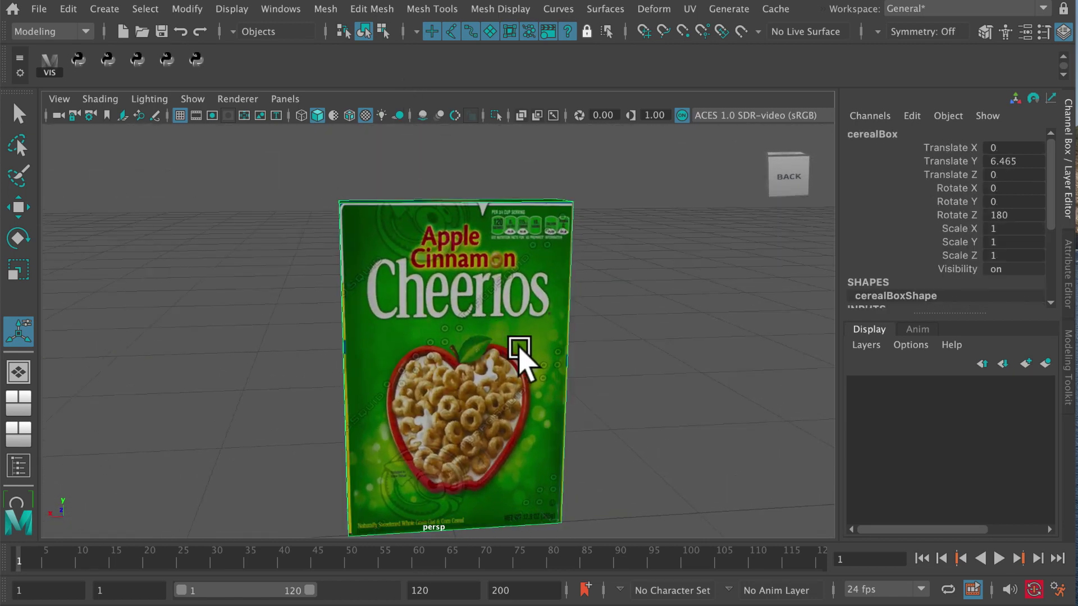
# Step: Reset the Bevel options to their defaults, try beveling the whole cereal box with them, and undo the bevel
pyautogui.keyDown('alt'); pyautogui.moveTo(520, 305); pyautogui.dragTo(519, 274, button='middle'); pyautogui.keyUp('alt')
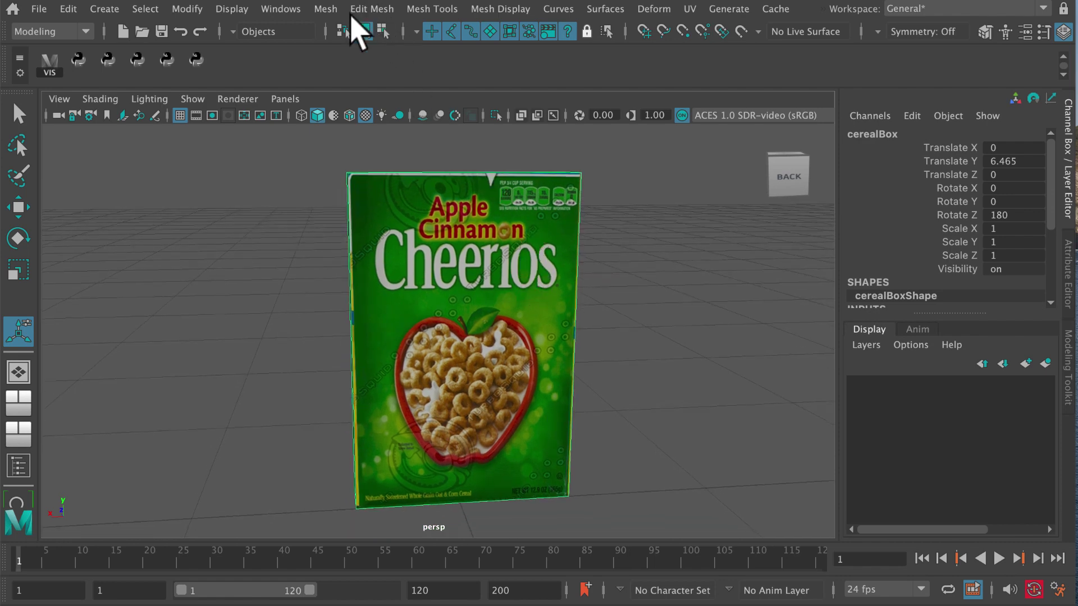
pyautogui.click(372, 9)
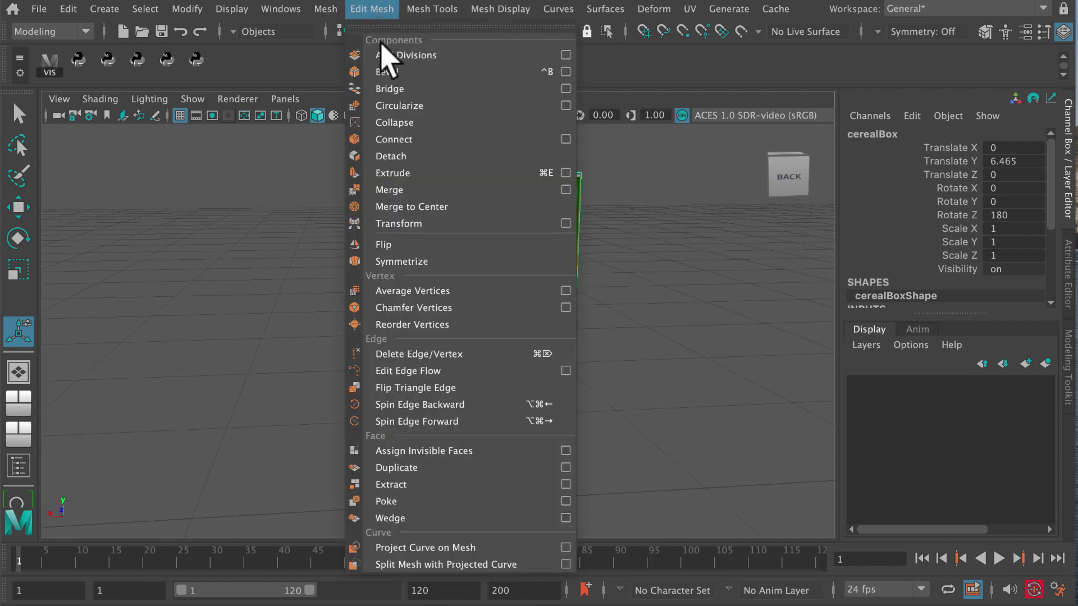
pyautogui.click(566, 72)
pyautogui.click(98, 94)
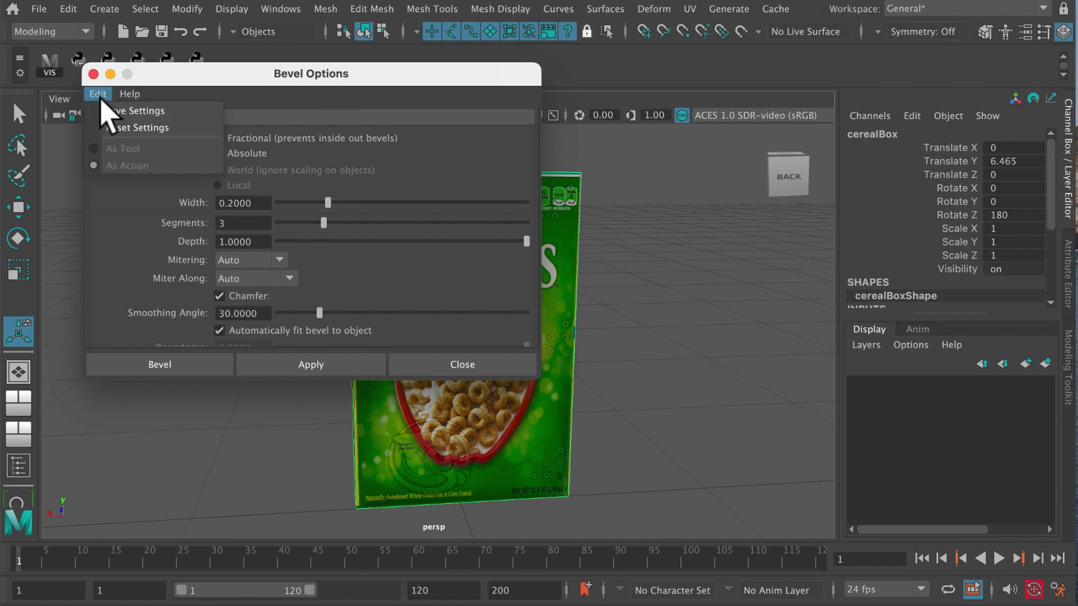
pyautogui.click(135, 127)
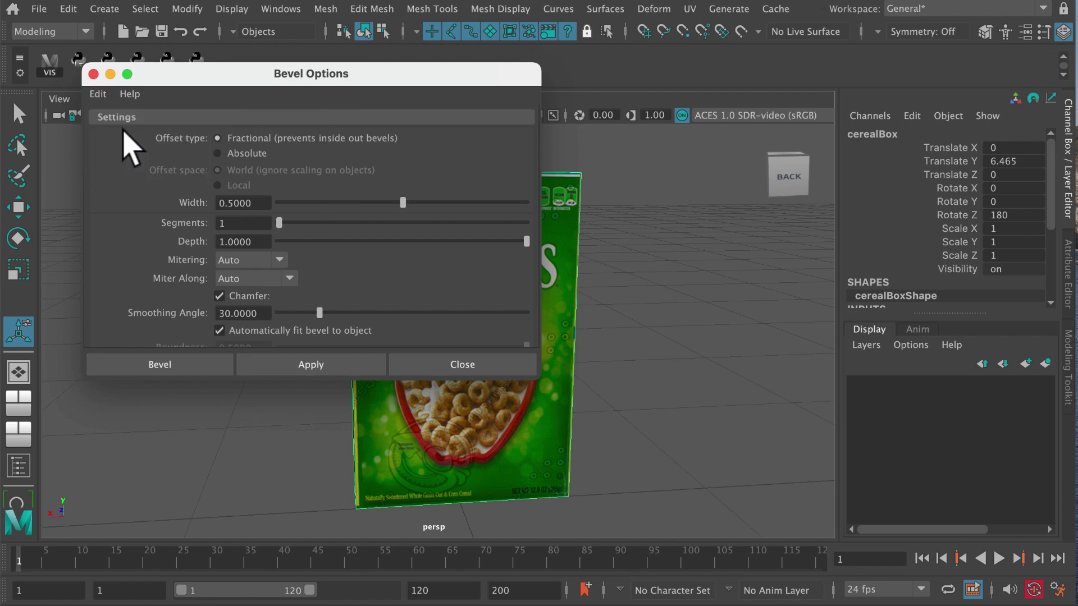
pyautogui.click(194, 368)
pyautogui.scroll(3, 453, 330)
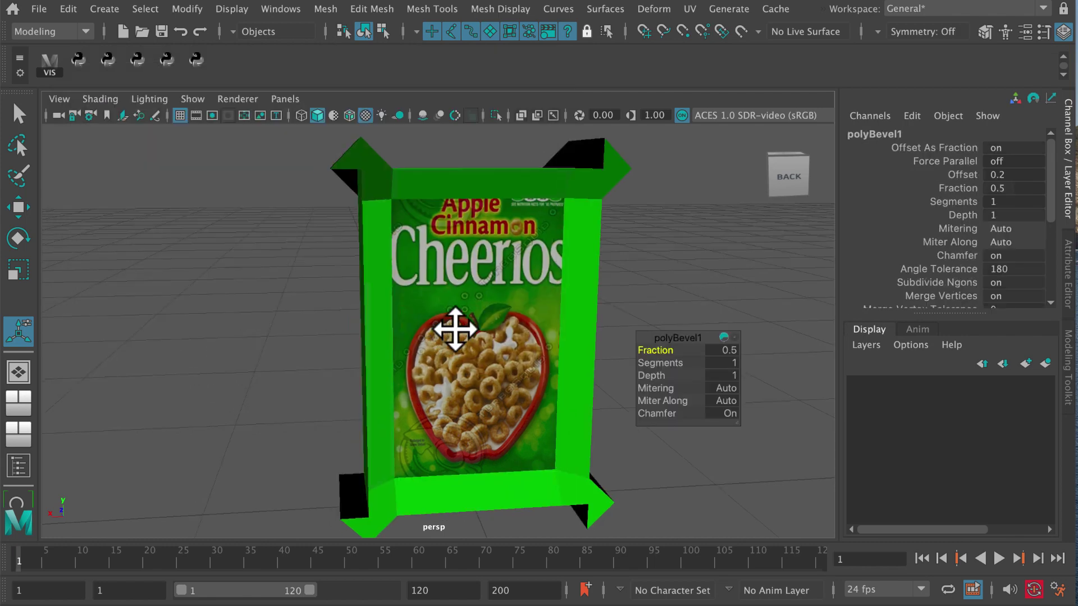
pyautogui.keyDown('alt'); pyautogui.moveTo(477, 317); pyautogui.dragTo(488, 344); pyautogui.keyUp('alt')
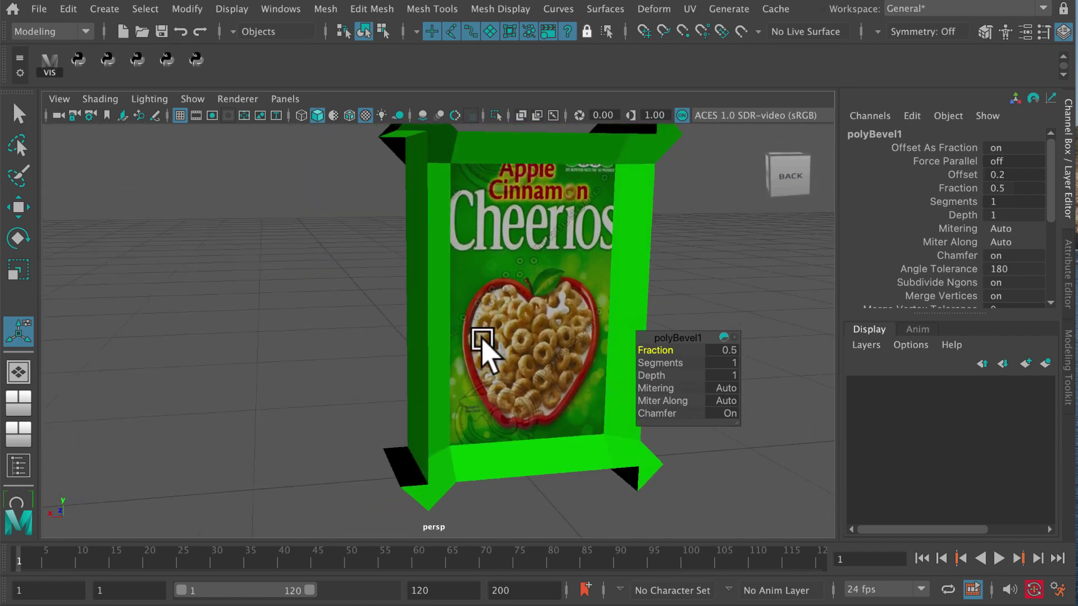
pyautogui.hotkey('ctrl', 'z')
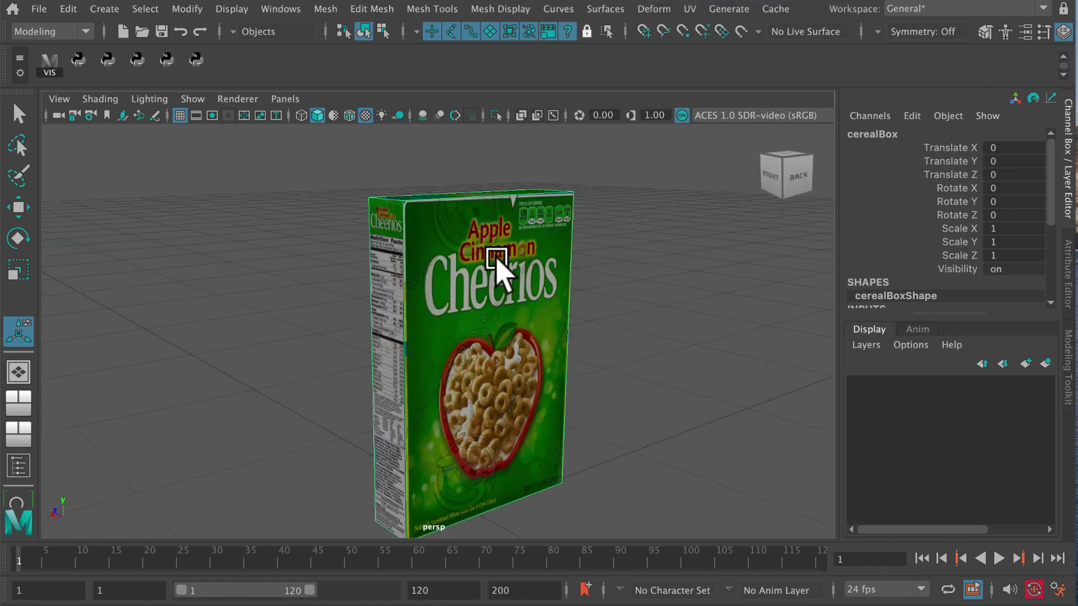
# Step: Freeze the transformations of the upright cereal box
pyautogui.keyDown('alt'); pyautogui.moveTo(498, 290); pyautogui.dragTo(535, 291, button='middle'); pyautogui.keyUp('alt')
pyautogui.keyDown('alt'); pyautogui.moveTo(535, 291); pyautogui.dragTo(558, 286, button='right'); pyautogui.keyUp('alt')
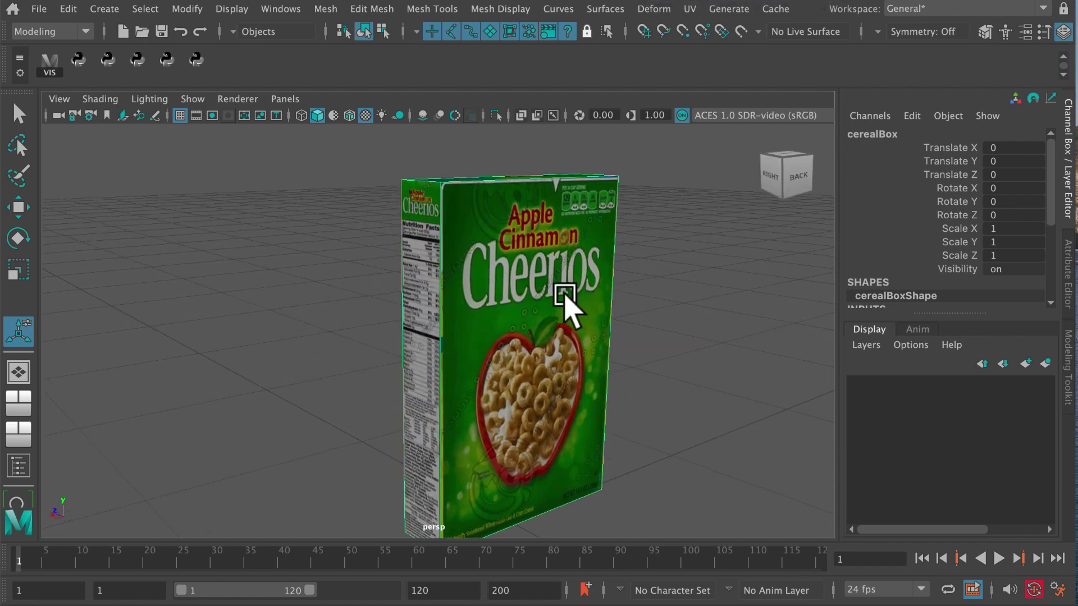
pyautogui.keyDown('alt'); pyautogui.moveTo(549, 297); pyautogui.dragTo(520, 307, button='middle'); pyautogui.keyUp('alt')
pyautogui.moveTo(520, 306)
pyautogui.keyDown('alt'); pyautogui.mouseDown(button='right')
pyautogui.moveTo(541, 317)
pyautogui.moveTo(520, 317)
pyautogui.mouseUp(button='right'); pyautogui.keyUp('alt')
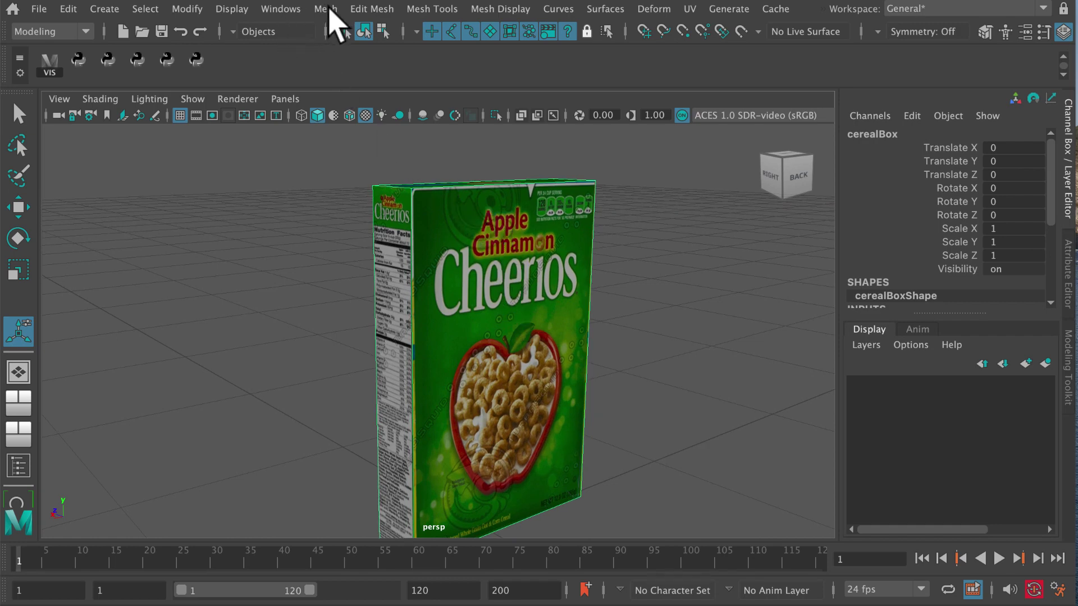
pyautogui.click(330, 9)
pyautogui.click(368, 8)
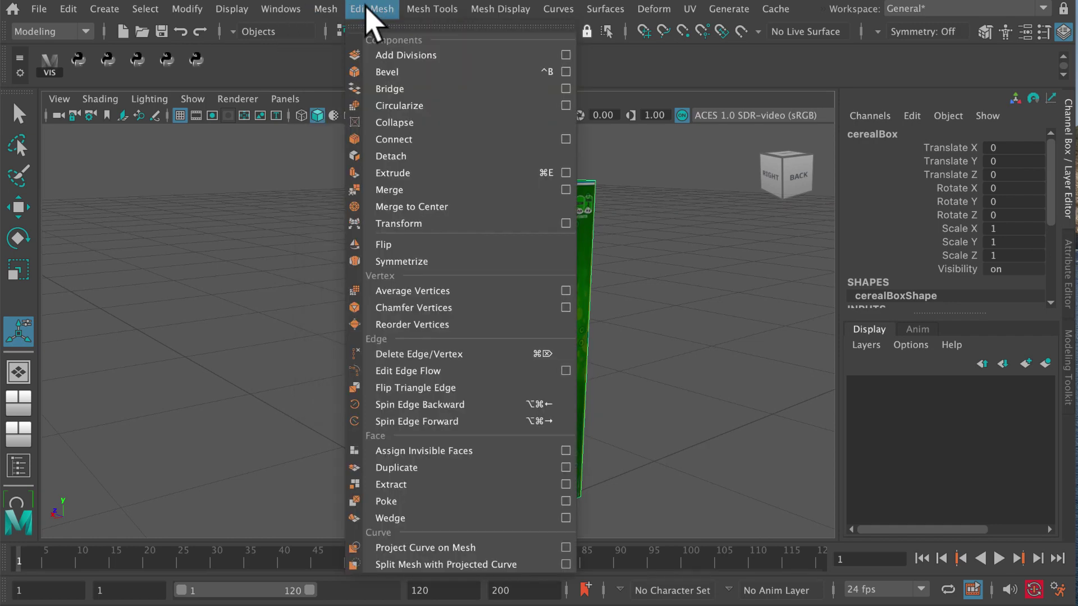
pyautogui.click(192, 9)
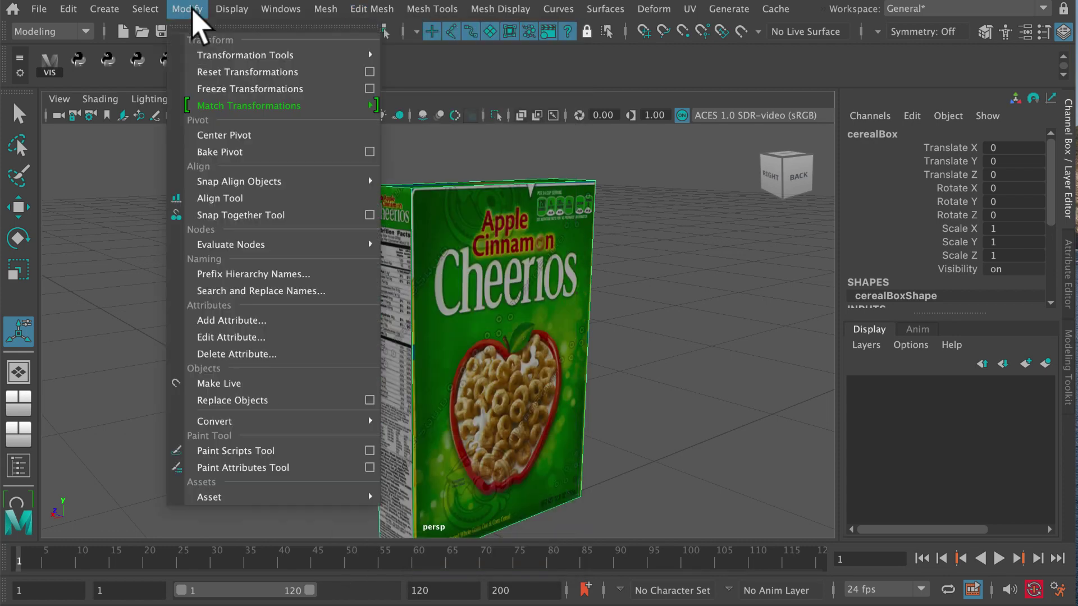
pyautogui.click(225, 90)
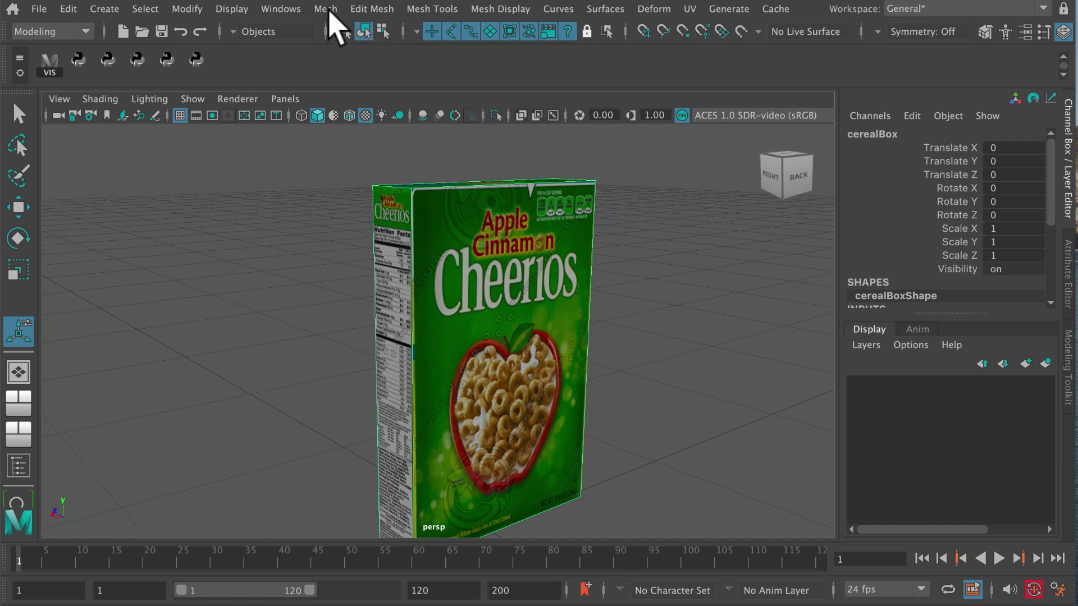
# Step: Bevel the whole cereal box with a fraction of 0.072 and 3 segments
pyautogui.click(331, 9)
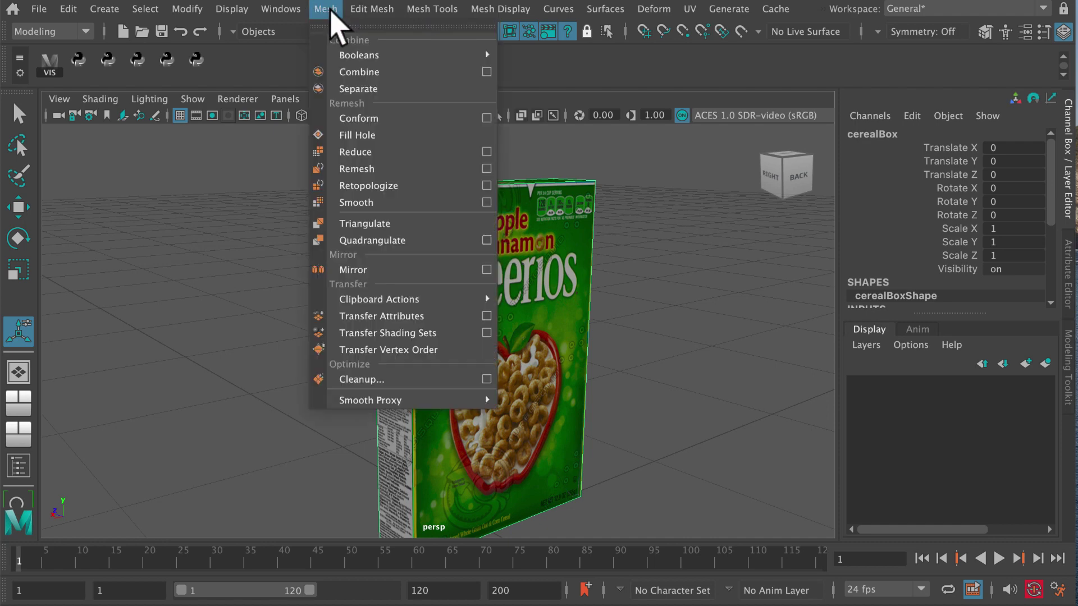
pyautogui.click(378, 10)
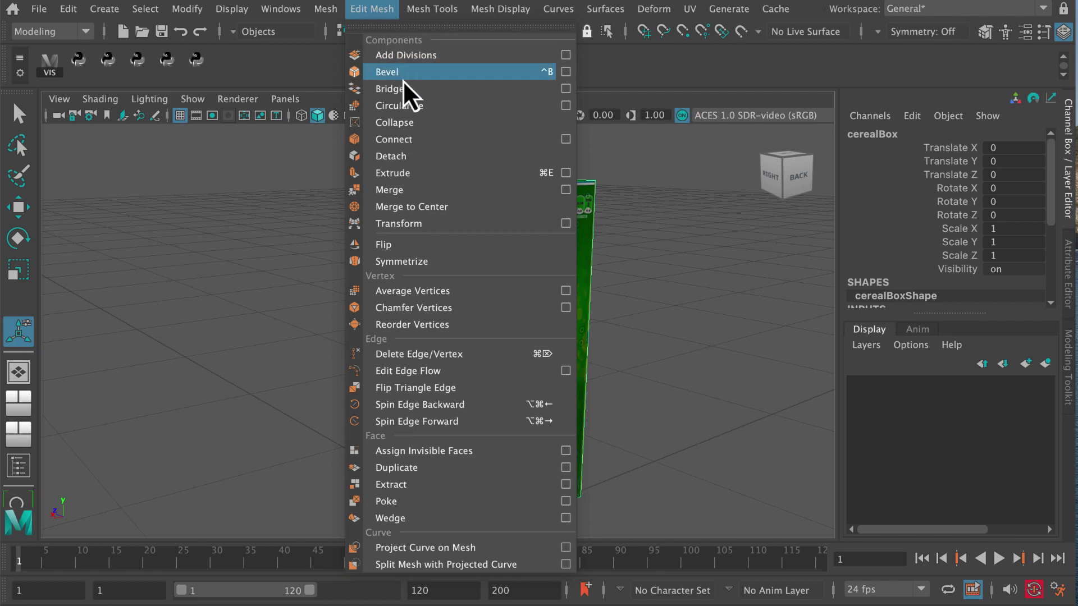
pyautogui.click(404, 73)
pyautogui.keyDown('alt'); pyautogui.moveTo(430, 280); pyautogui.dragTo(380, 282, button='middle'); pyautogui.keyUp('alt')
pyautogui.keyDown('alt'); pyautogui.moveTo(427, 318); pyautogui.dragTo(482, 320, button='right'); pyautogui.keyUp('alt')
pyautogui.keyDown('alt'); pyautogui.moveTo(472, 283); pyautogui.dragTo(491, 313); pyautogui.keyUp('alt')
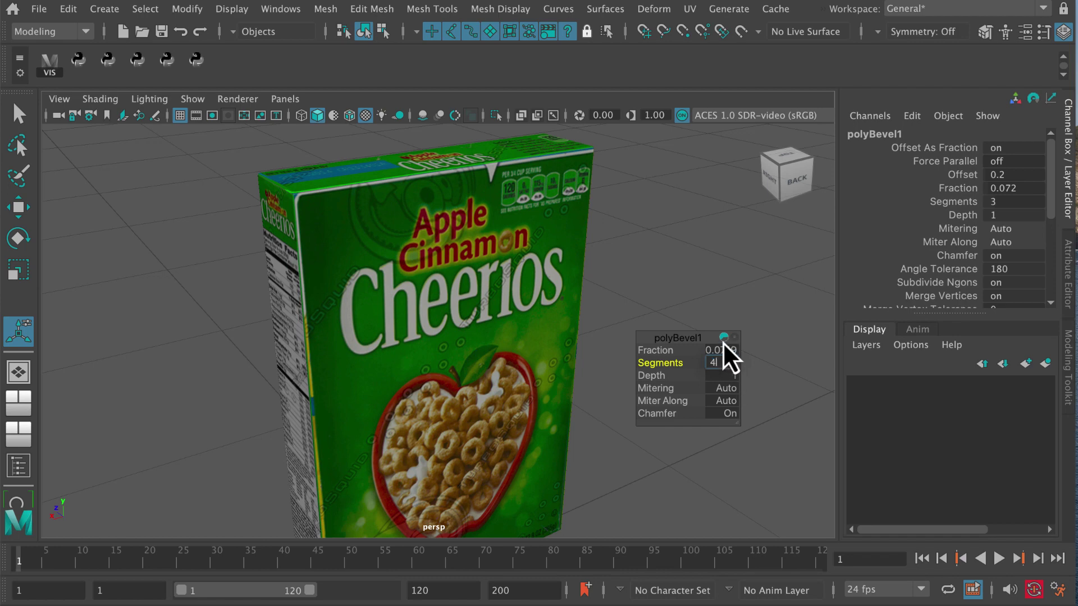
# Step: Set the cereal box's bevel to 4 segments and a fraction of 0.1, and check the edges from several sides
pyautogui.write('4')
pyautogui.press('Return')
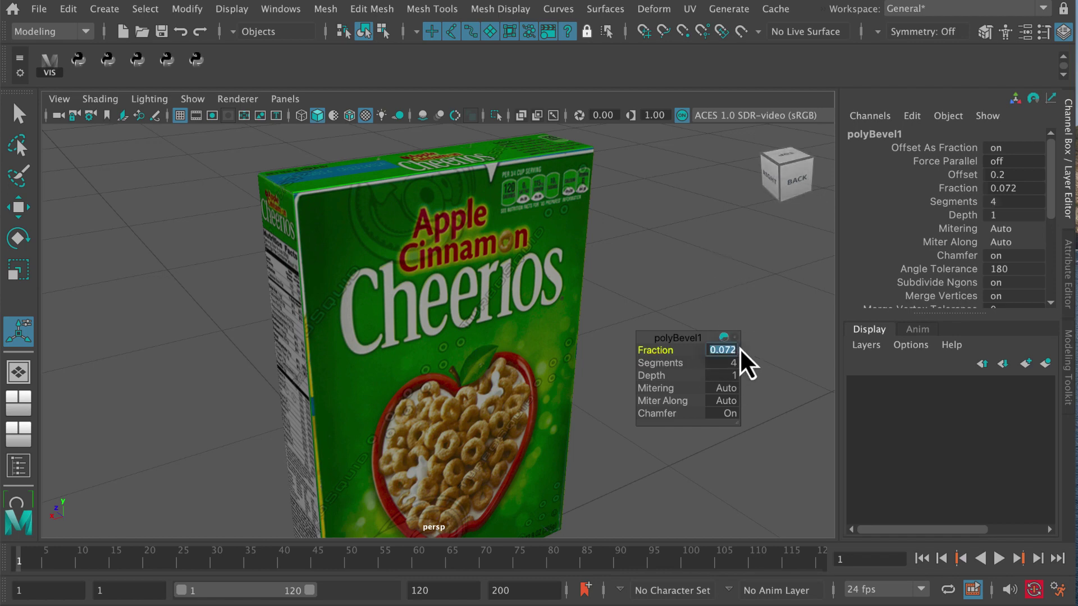
pyautogui.write('.1')
pyautogui.press('Return')
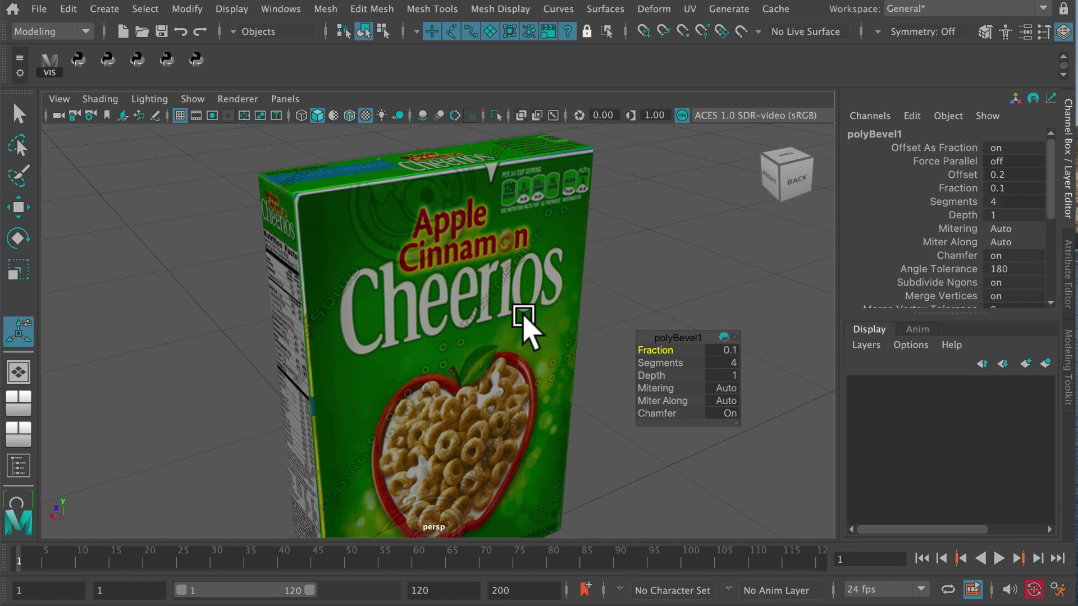
pyautogui.keyDown('alt'); pyautogui.moveTo(525, 321); pyautogui.dragTo(475, 303); pyautogui.keyUp('alt')
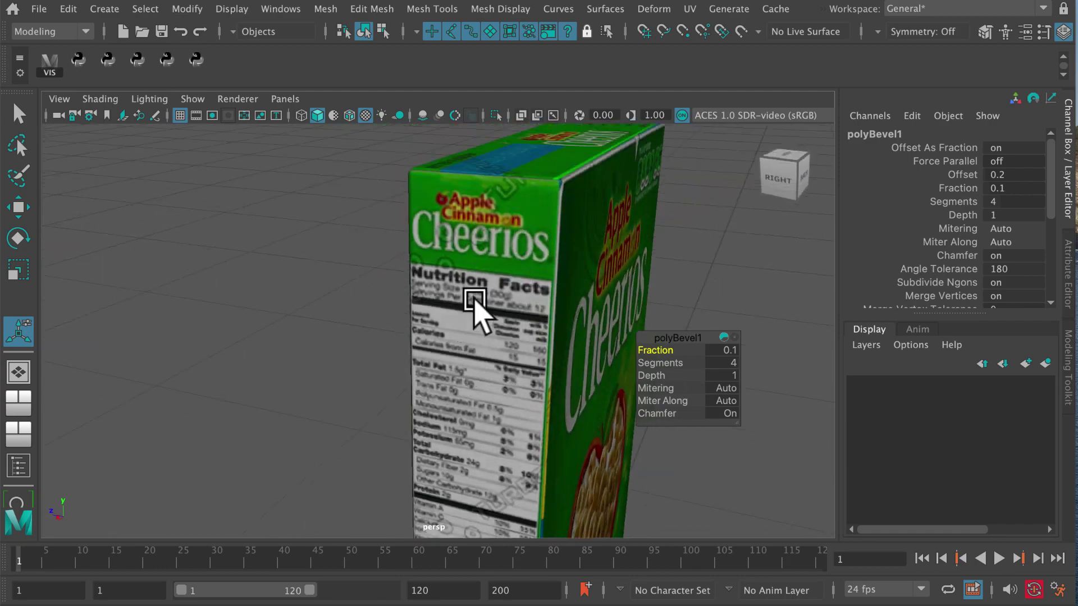
pyautogui.keyDown('alt'); pyautogui.moveTo(474, 301); pyautogui.dragTo(569, 367, button='right'); pyautogui.keyUp('alt')
pyautogui.keyDown('alt'); pyautogui.moveTo(569, 367); pyautogui.dragTo(530, 376); pyautogui.keyUp('alt')
pyautogui.keyDown('alt'); pyautogui.moveTo(530, 376); pyautogui.dragTo(354, 272, button='right'); pyautogui.keyUp('alt')
pyautogui.keyDown('alt'); pyautogui.moveTo(353, 272); pyautogui.dragTo(465, 326); pyautogui.keyUp('alt')
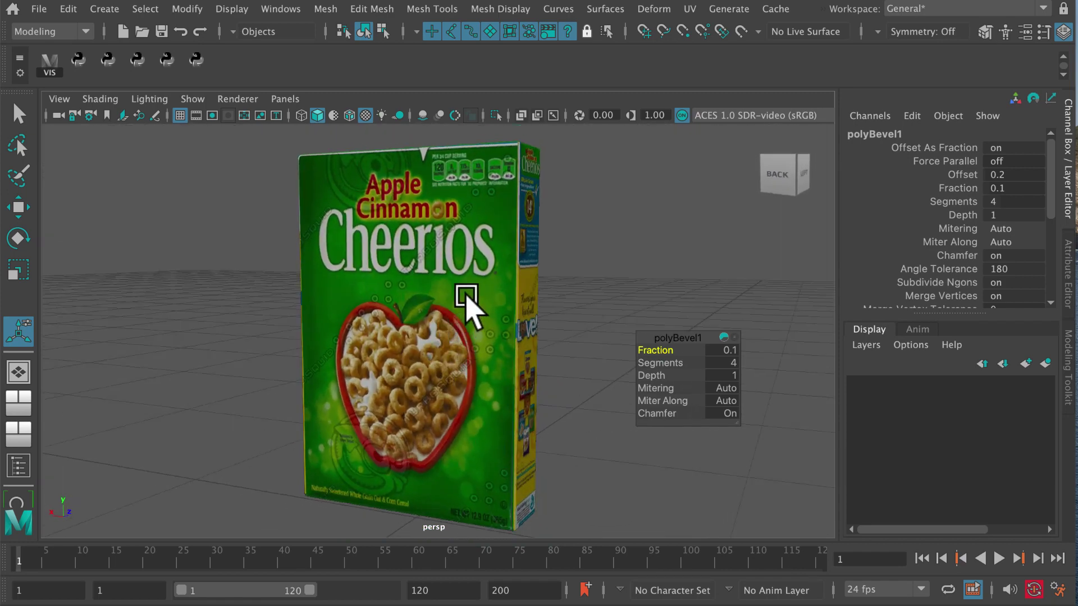